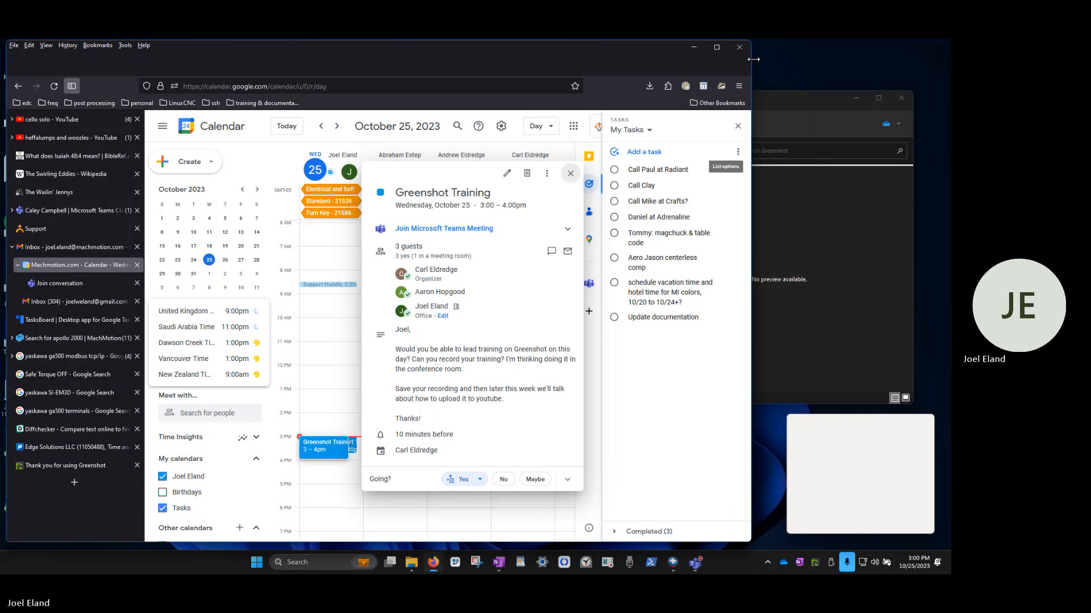
Close the Greenshot Training event details and clear the browser and Teams windows off the desktop, keeping the Greenshot folder window open
left_click(569, 175)
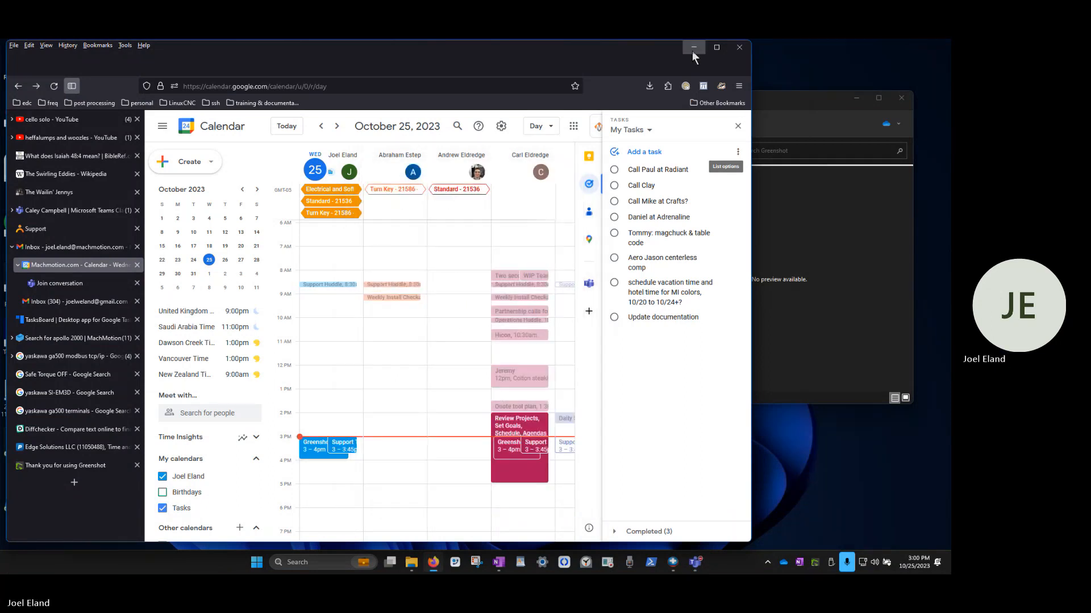
left_click(693, 48)
left_click(717, 183)
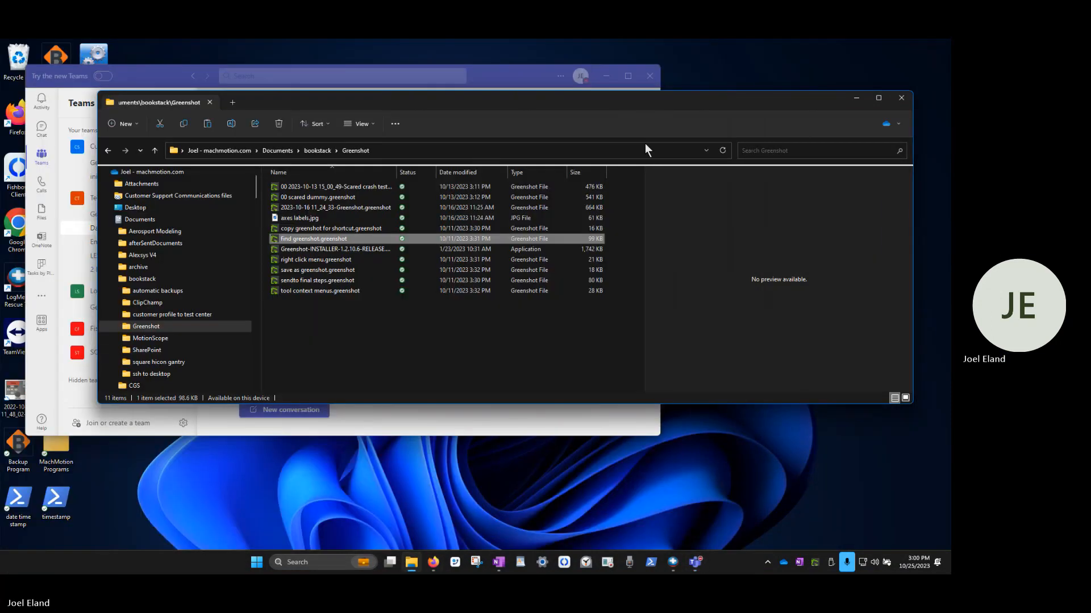
left_click_drag(681, 97, 656, 200)
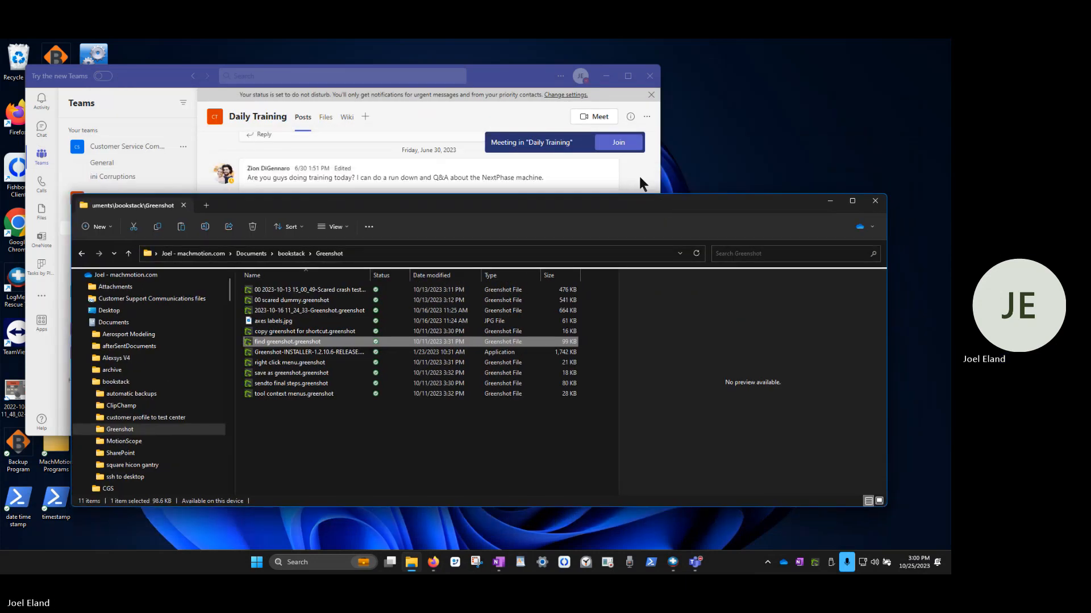
left_click(574, 74)
left_click(606, 76)
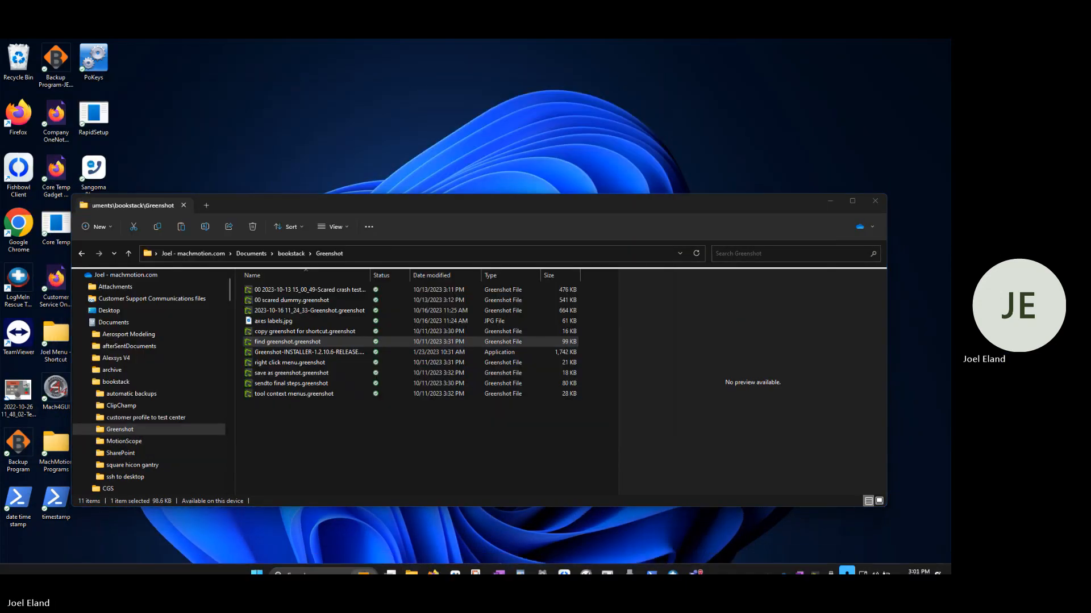
Open the Greenshot notes page in OneNote and bring the Greenshot folder window in front of it
left_click(498, 562)
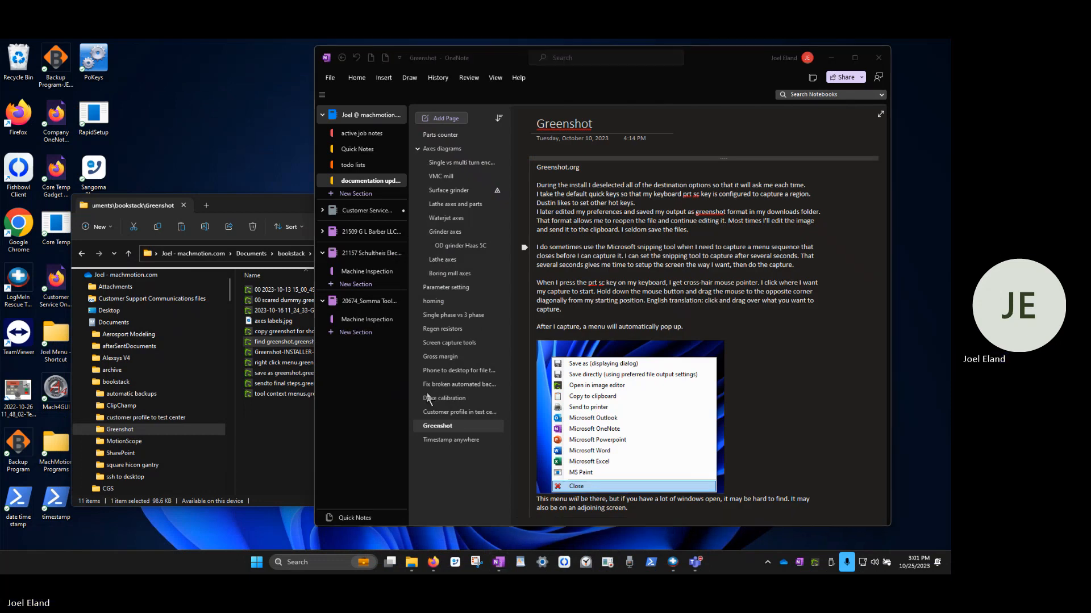
left_click(272, 206)
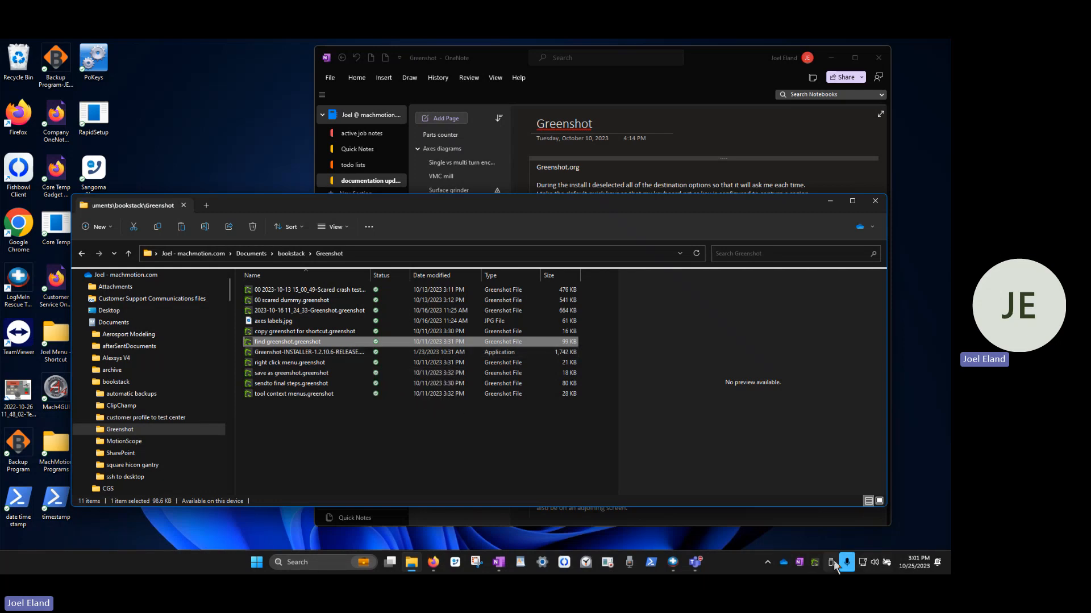
Exit the Greenshot instance running in the background
right_click(816, 561)
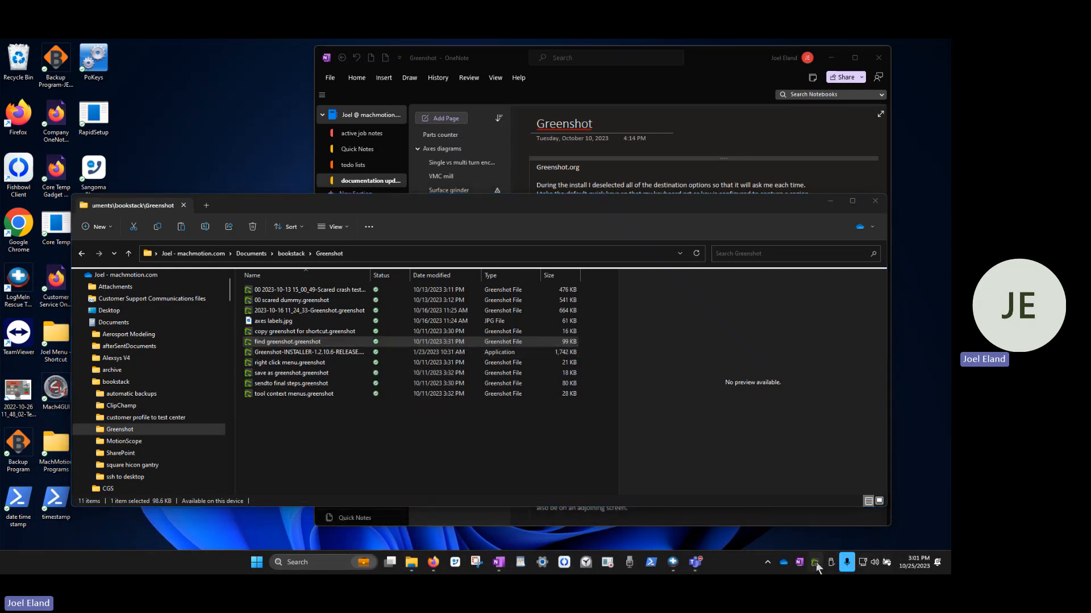
right_click(813, 562)
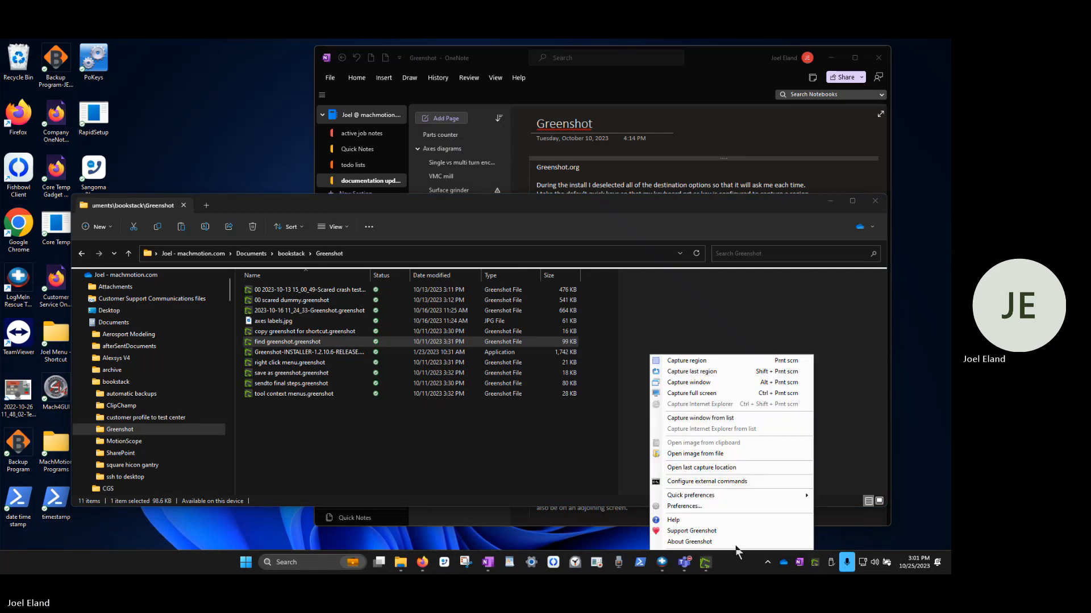
right_click(813, 562)
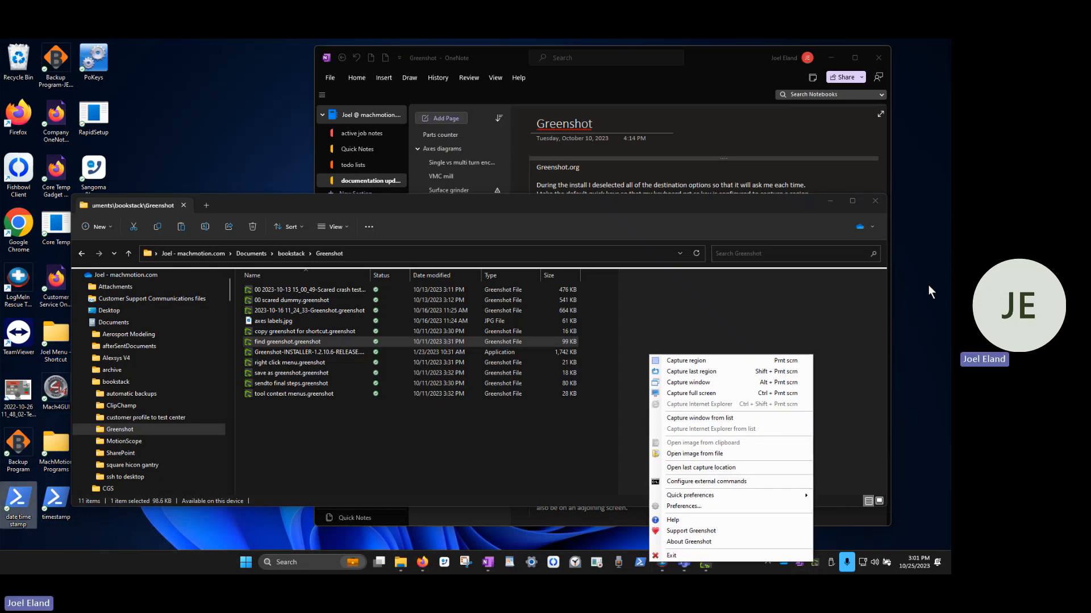
left_click(677, 556)
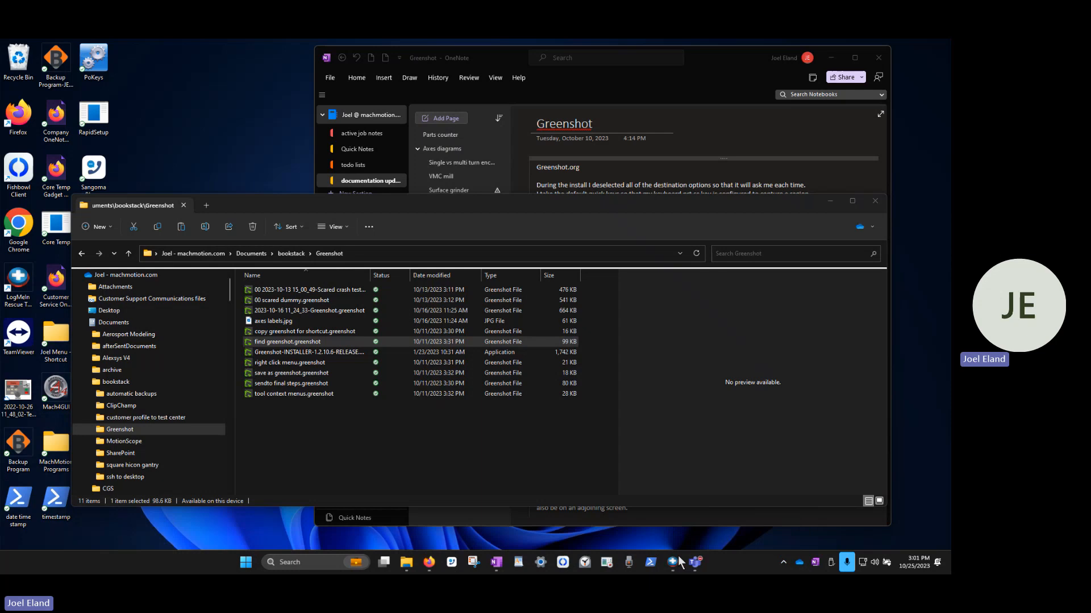
Run the Greenshot 1.2.10.6 installer from the Greenshot folder, accept the license agreement and continue to component selection
double_click(282, 353)
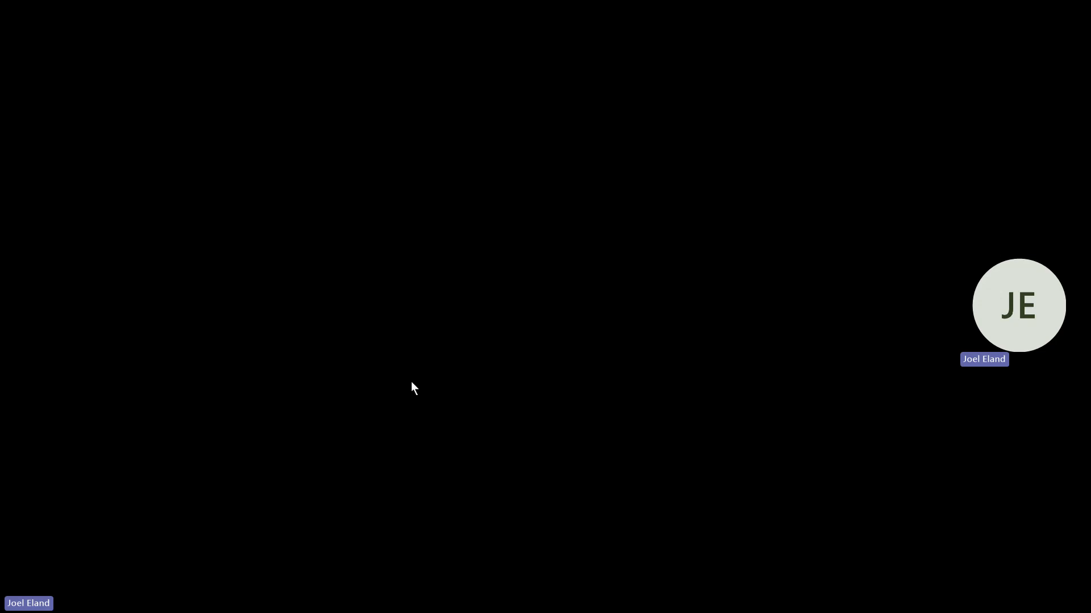
left_click(411, 382)
left_click(489, 321)
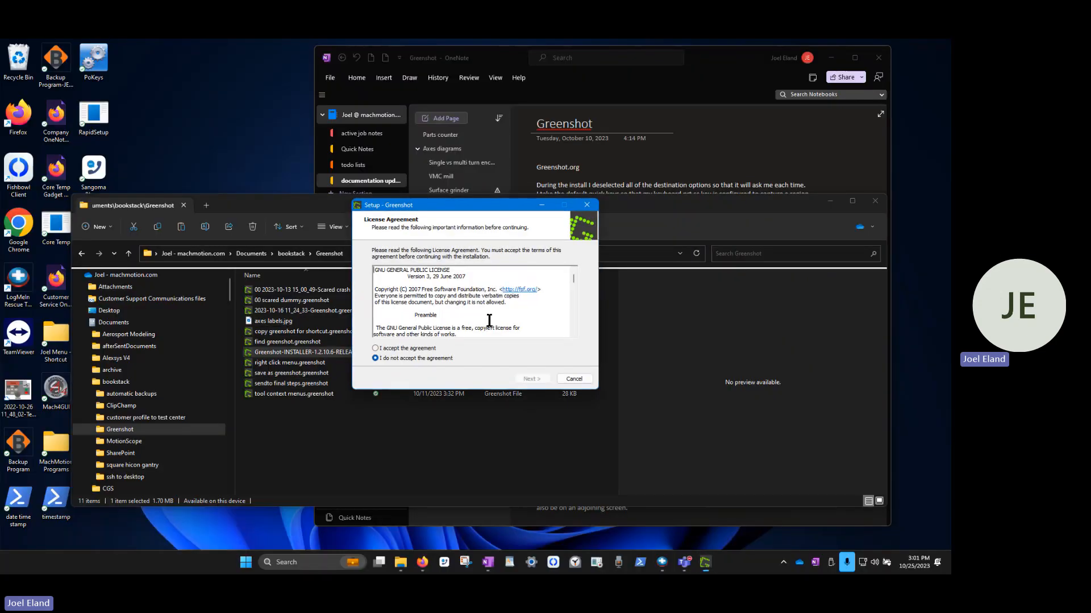
left_click(409, 348)
left_click(537, 382)
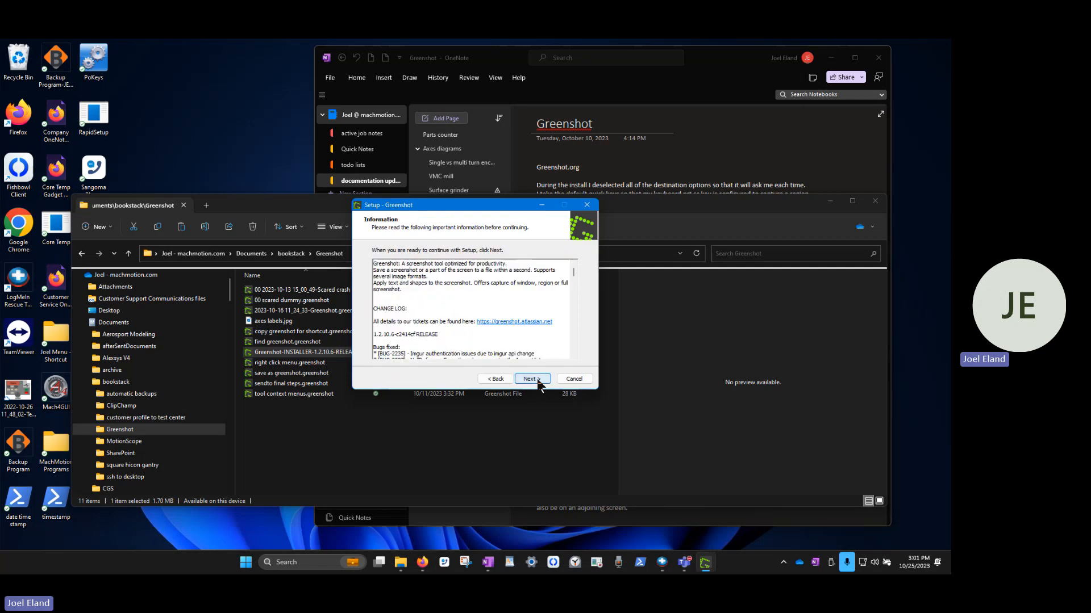
left_click(537, 380)
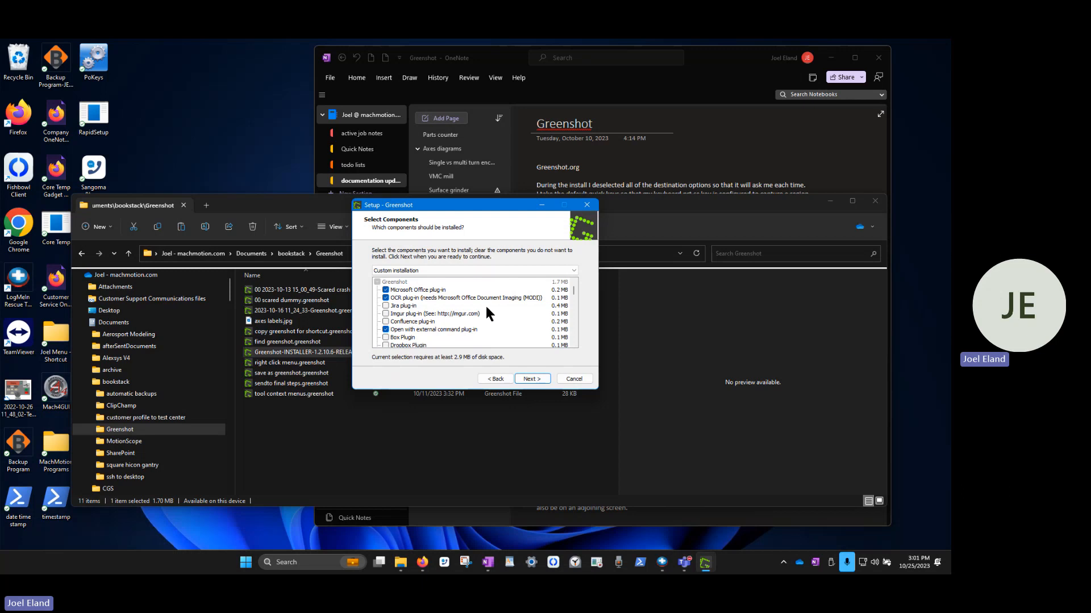
Review the plug-ins and languages, and accept the custom installation with the Microsoft Office, OCR and external command plug-ins
scroll(514, 322, "down", 5)
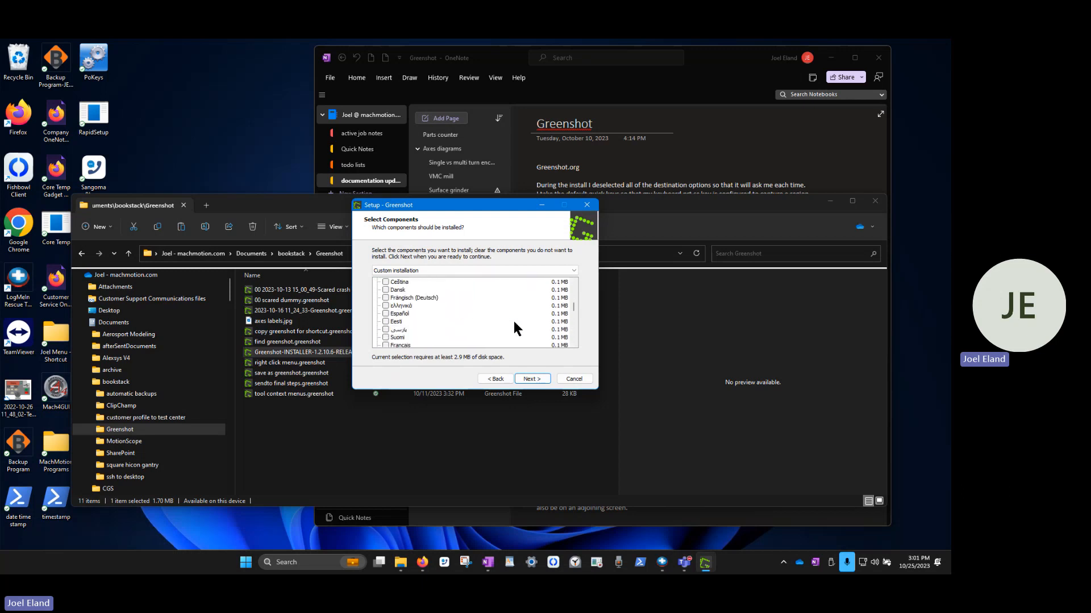
scroll(513, 322, "up", 5)
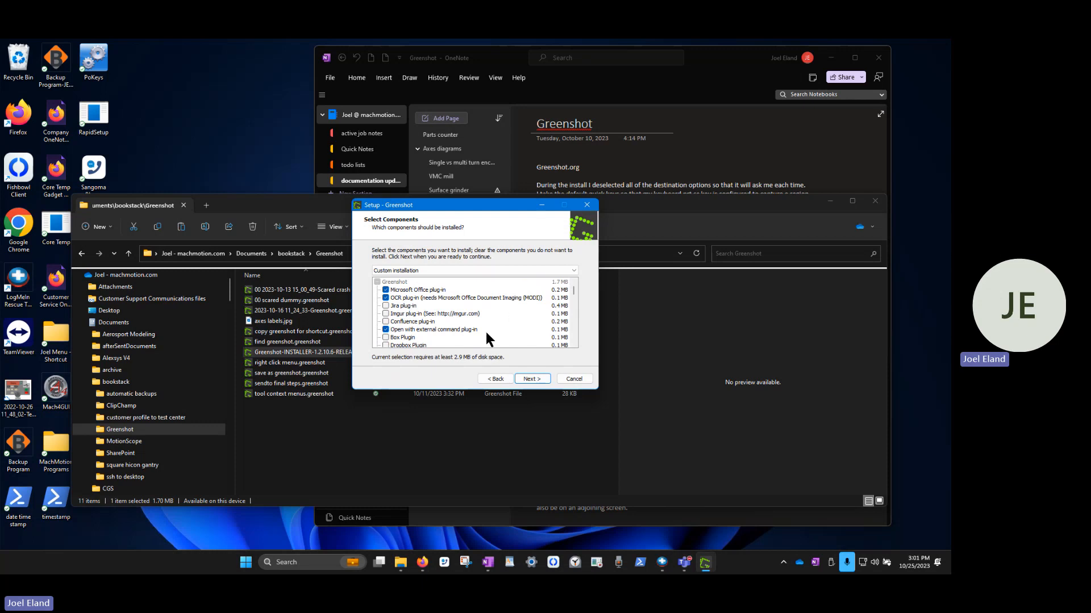
scroll(507, 323, "down", 3)
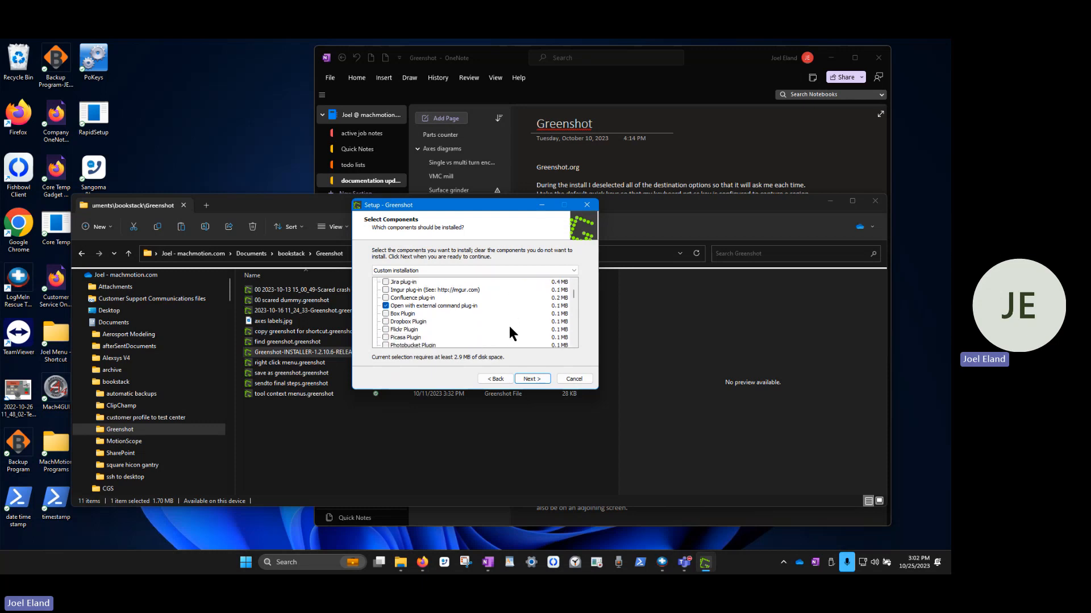
scroll(509, 333, "down", 1)
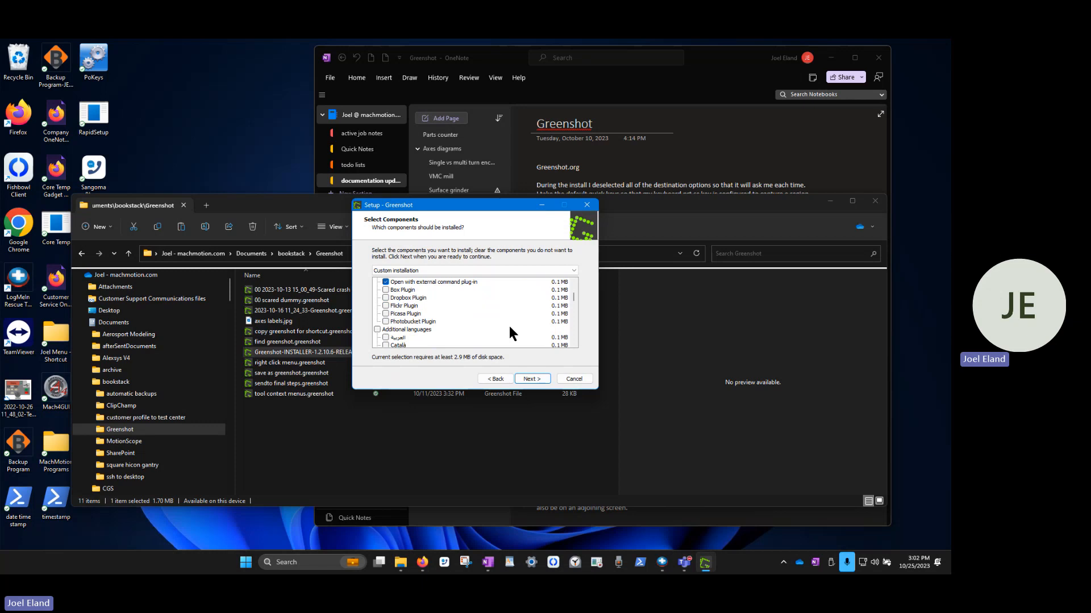
scroll(508, 324, "up", 2)
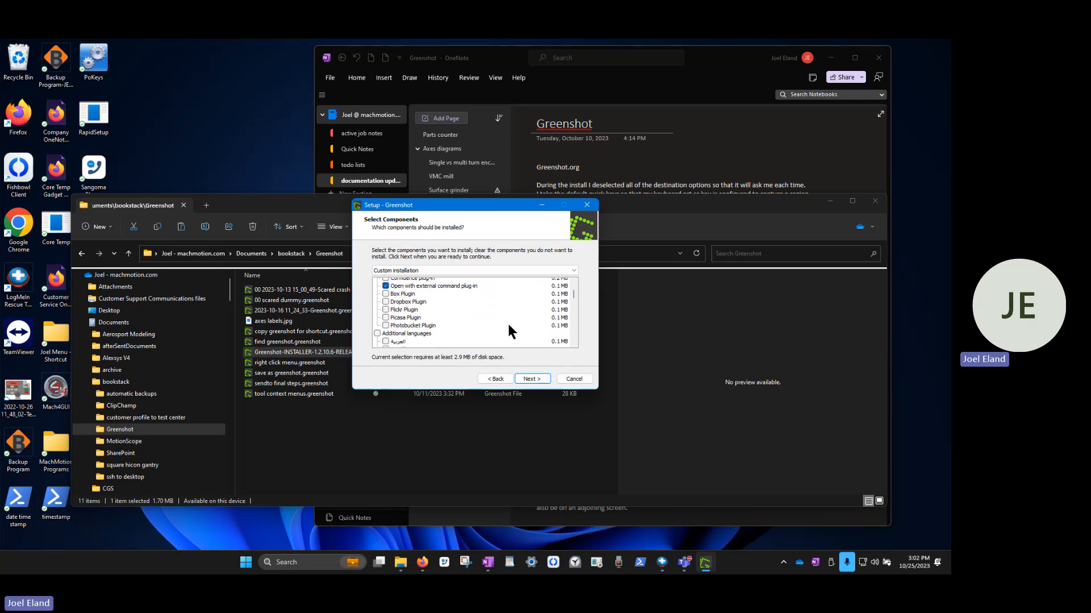
left_click(531, 379)
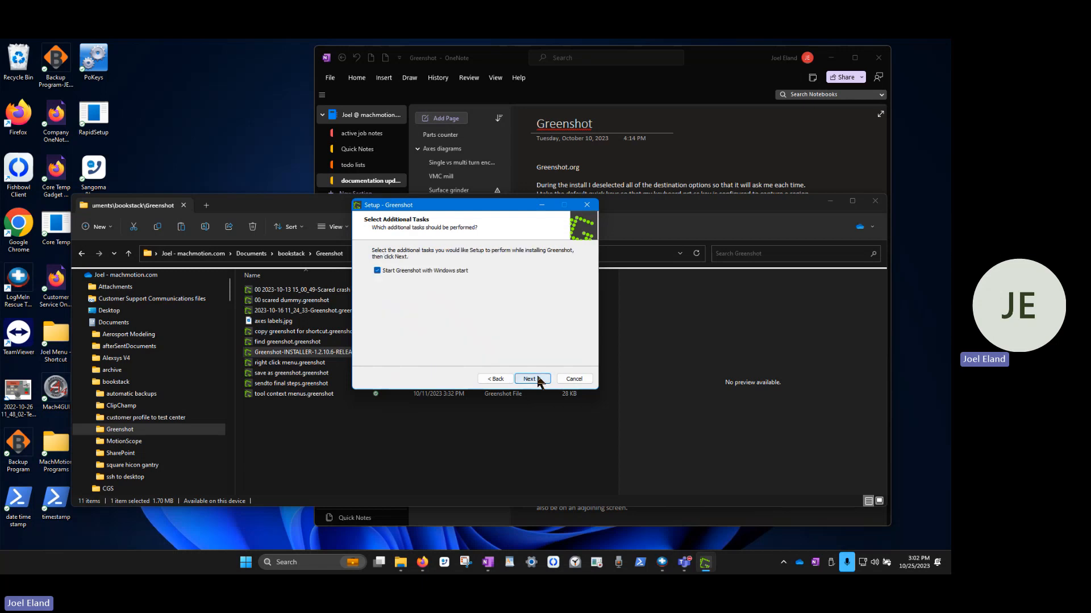
Install Greenshot with the option to start with Windows, and finish the setup after minimizing the thank-you web page
left_click(531, 379)
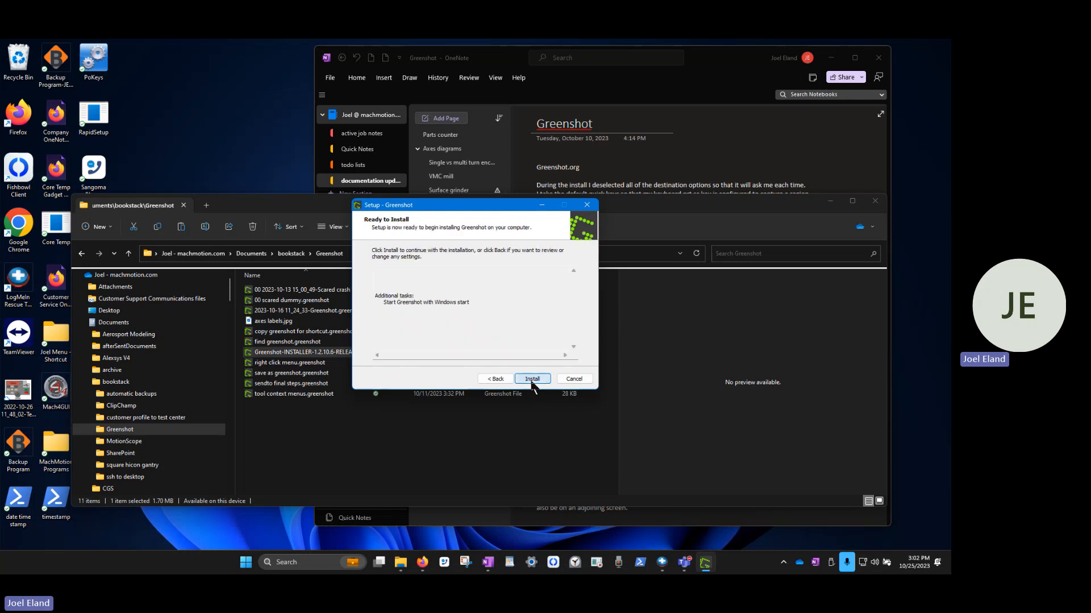
left_click(533, 379)
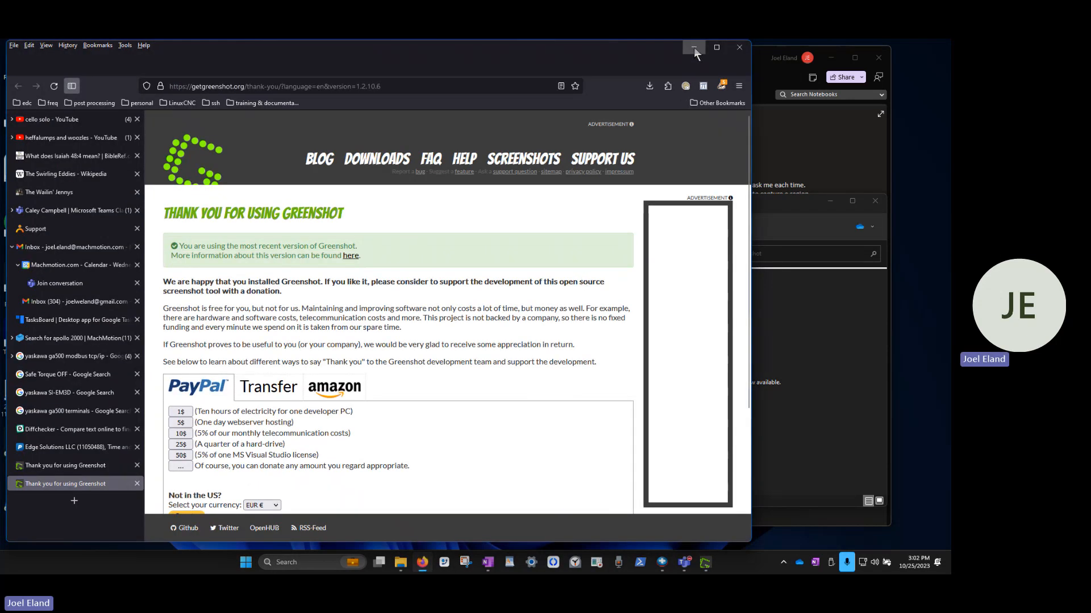
left_click(694, 47)
left_click(542, 380)
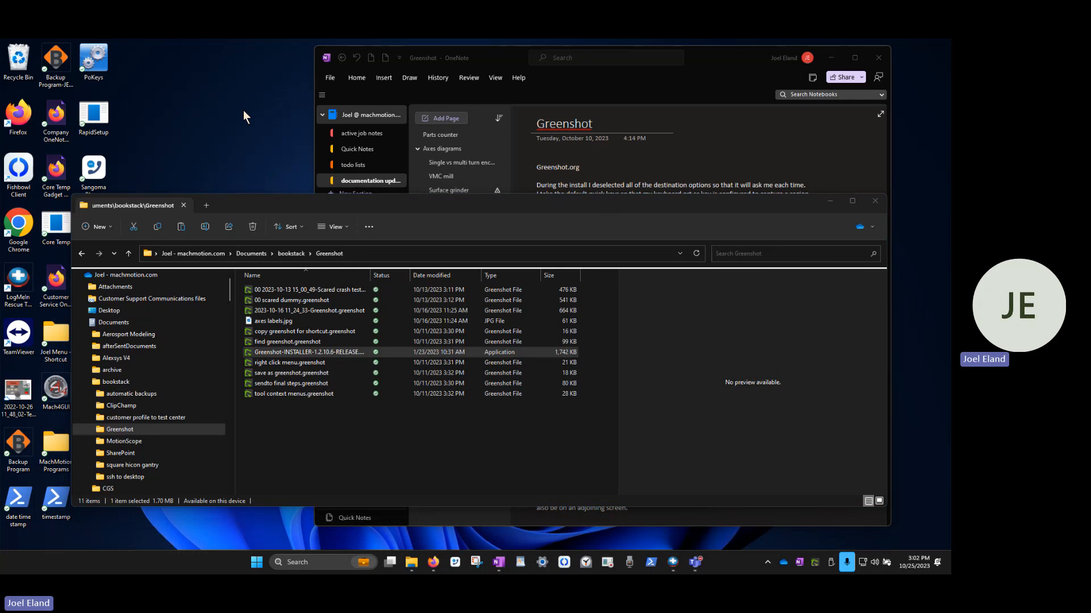
Start a Greenshot region capture and cancel it
key("Print")
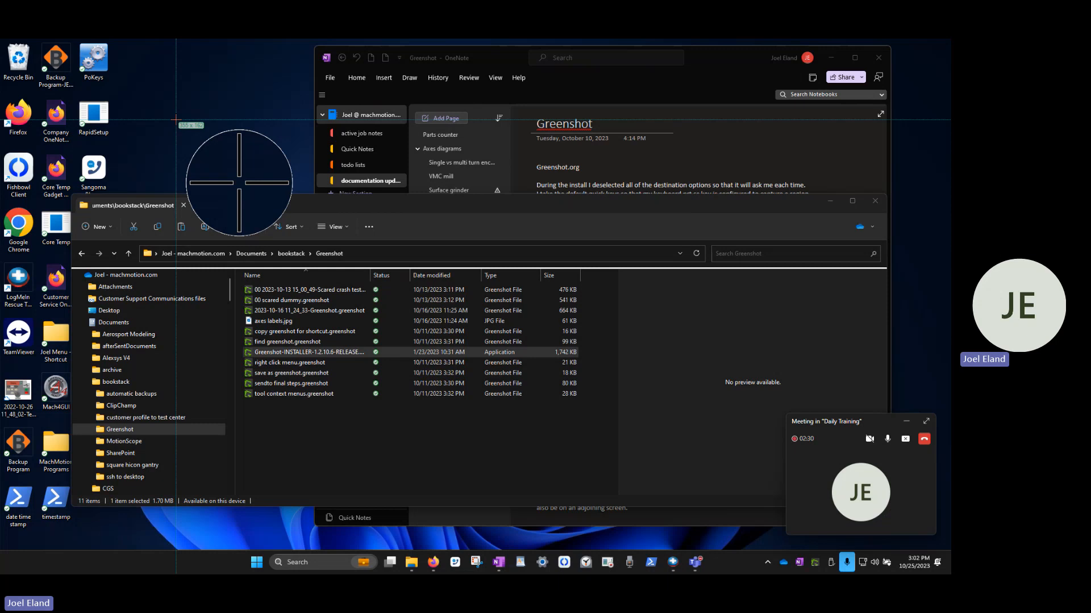
key("Escape")
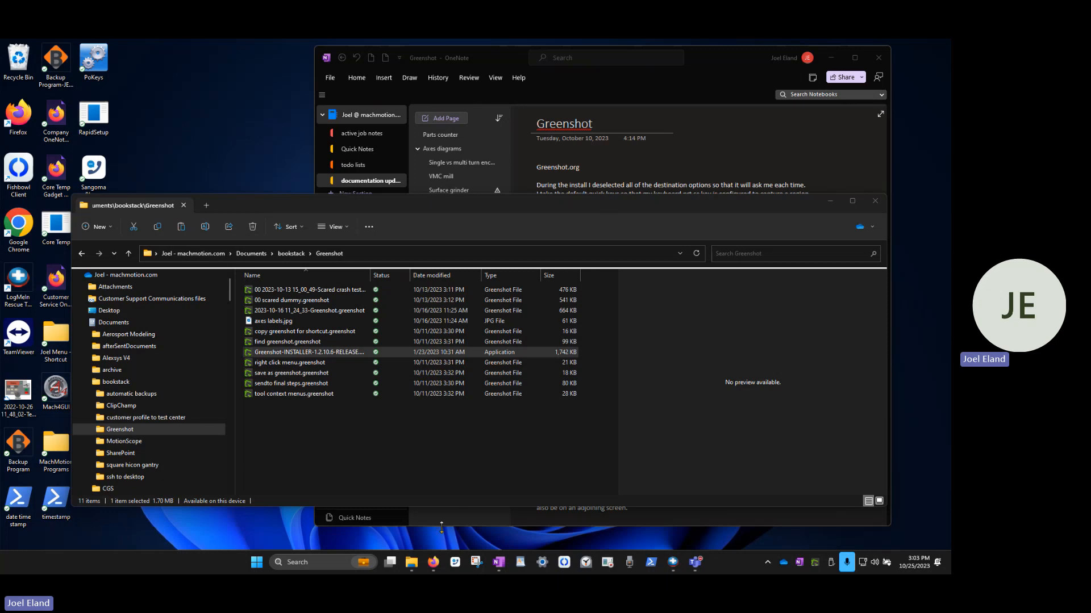
Minimize the folder and OneNote windows and snip a rectangular region of the desktop wallpaper with Snipping Tool
left_click(476, 562)
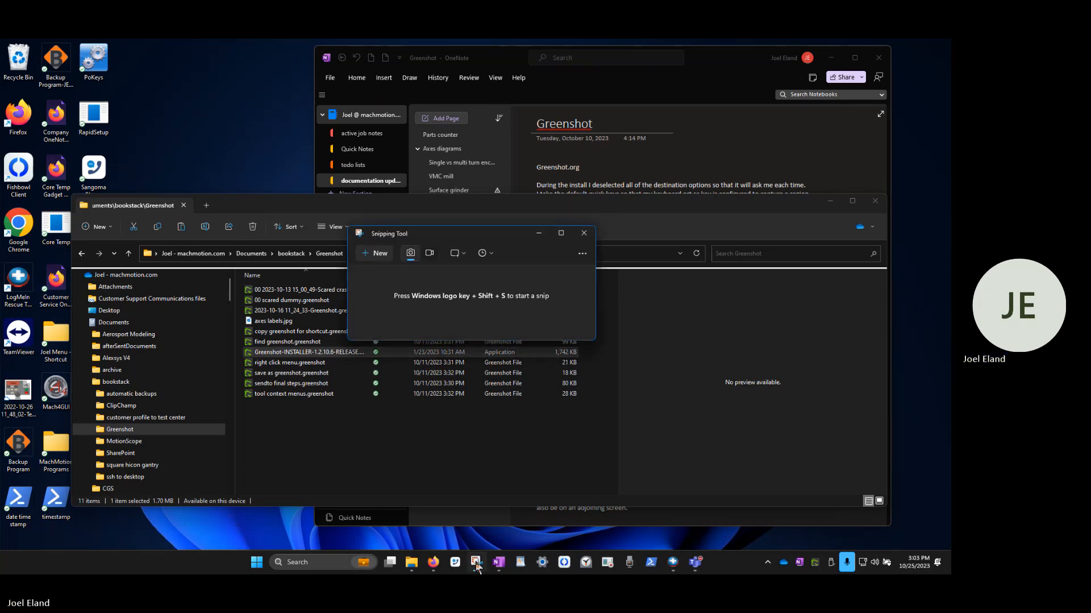
left_click(400, 346)
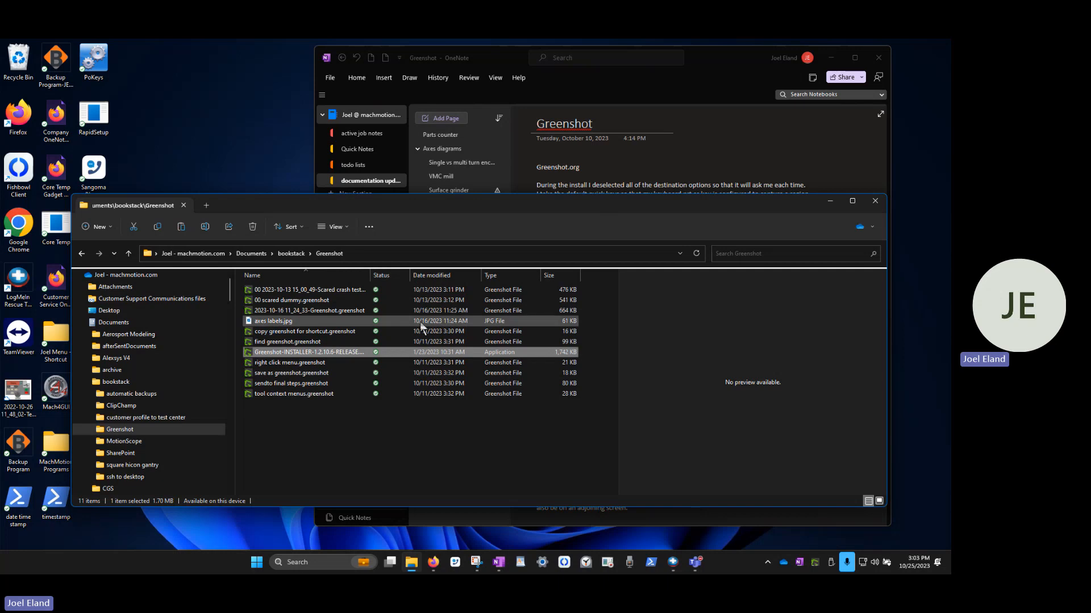
left_click(829, 202)
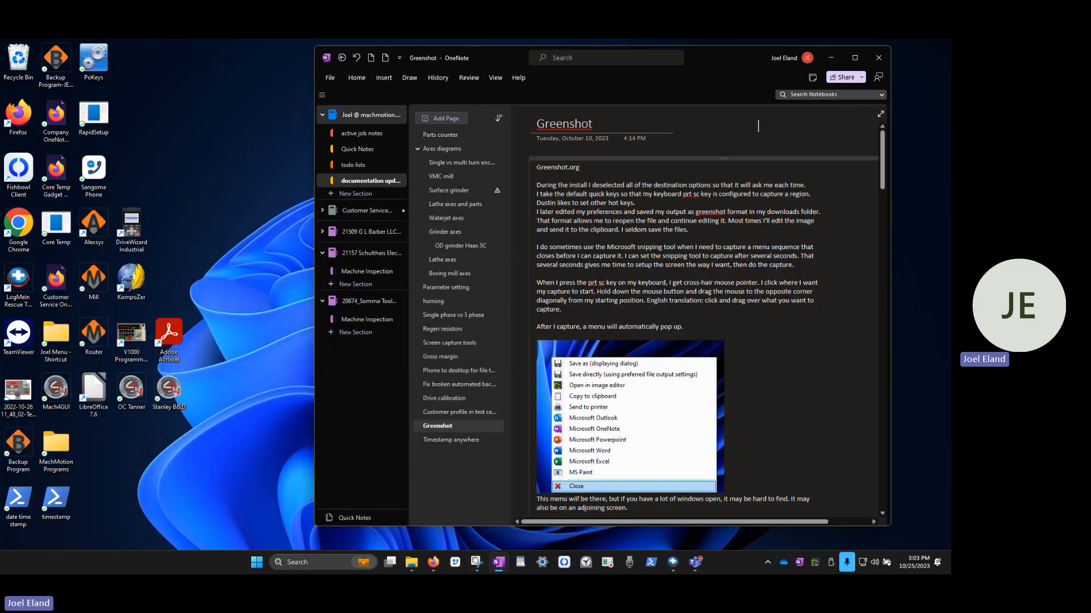
left_click(825, 67)
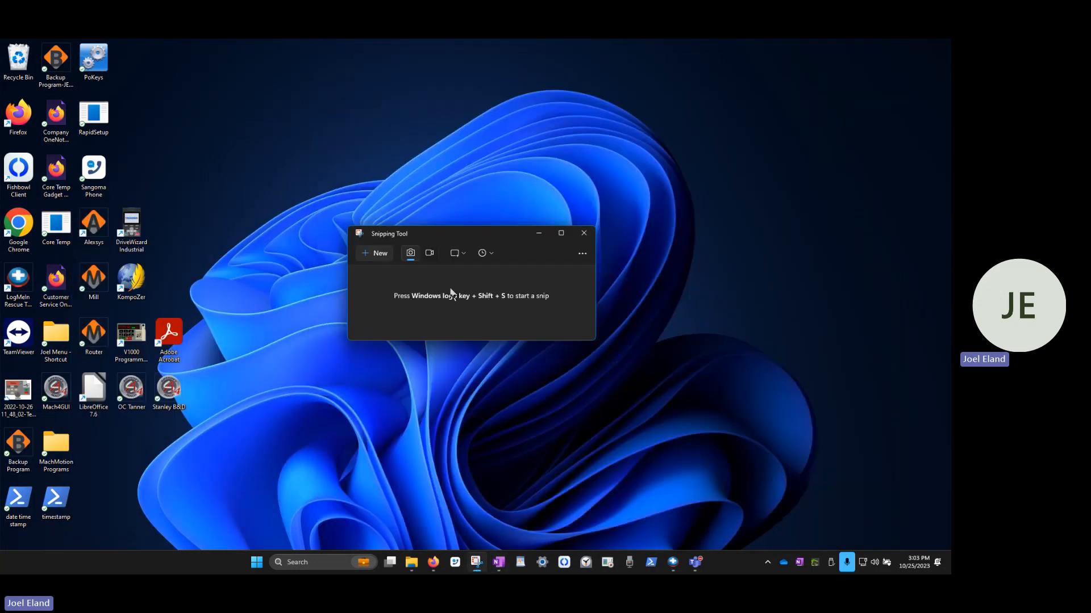
left_click(380, 254)
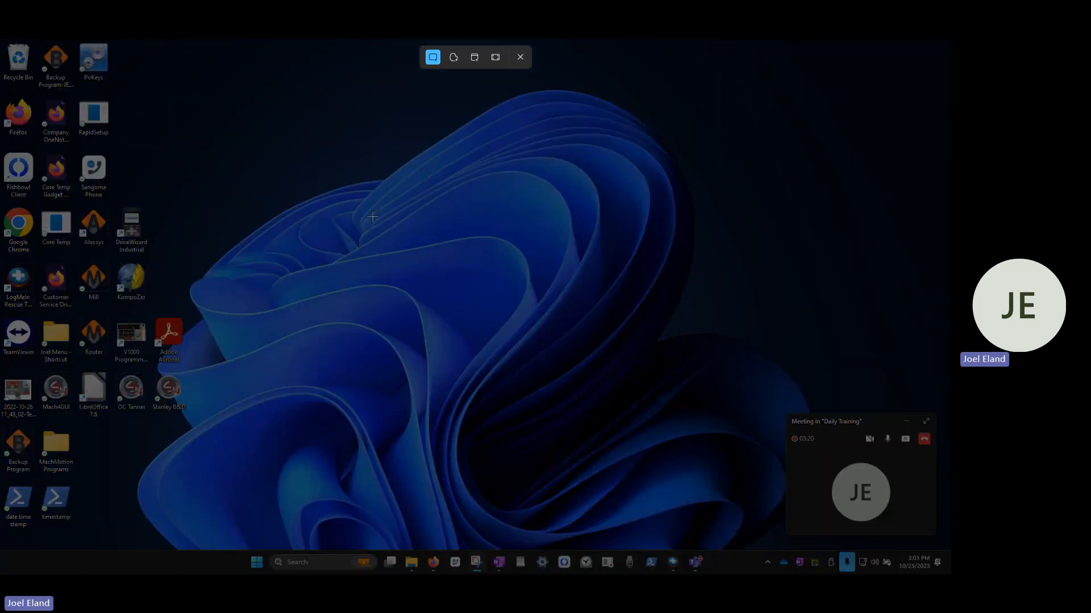
left_click_drag(376, 149, 678, 380)
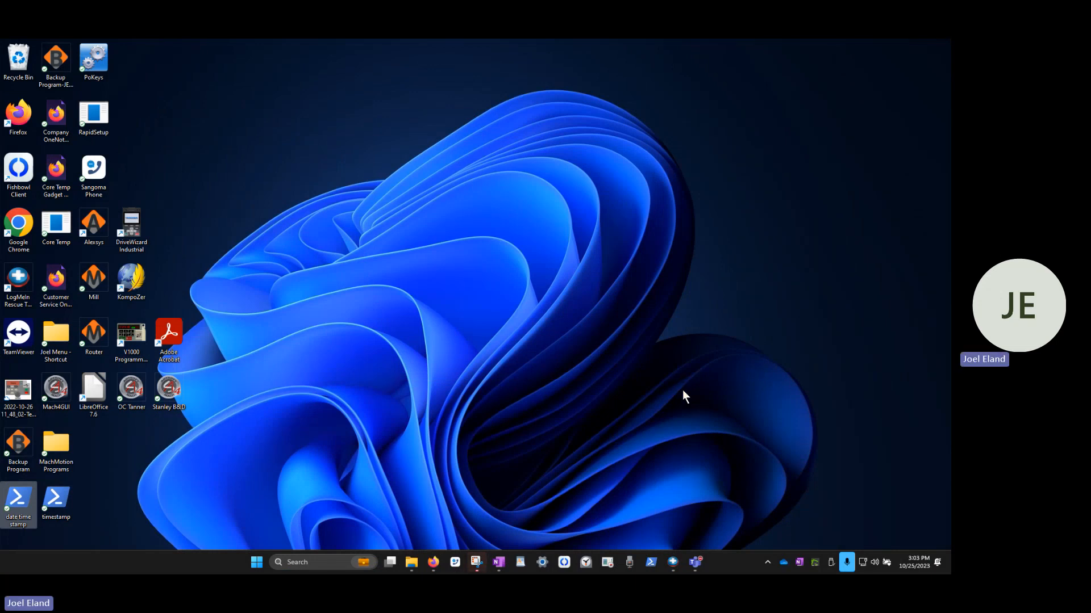
Capture a region of about 733 by 657 pixels across the desktop and the restored Greenshot folder window, and open it in the image editor
left_click(696, 563)
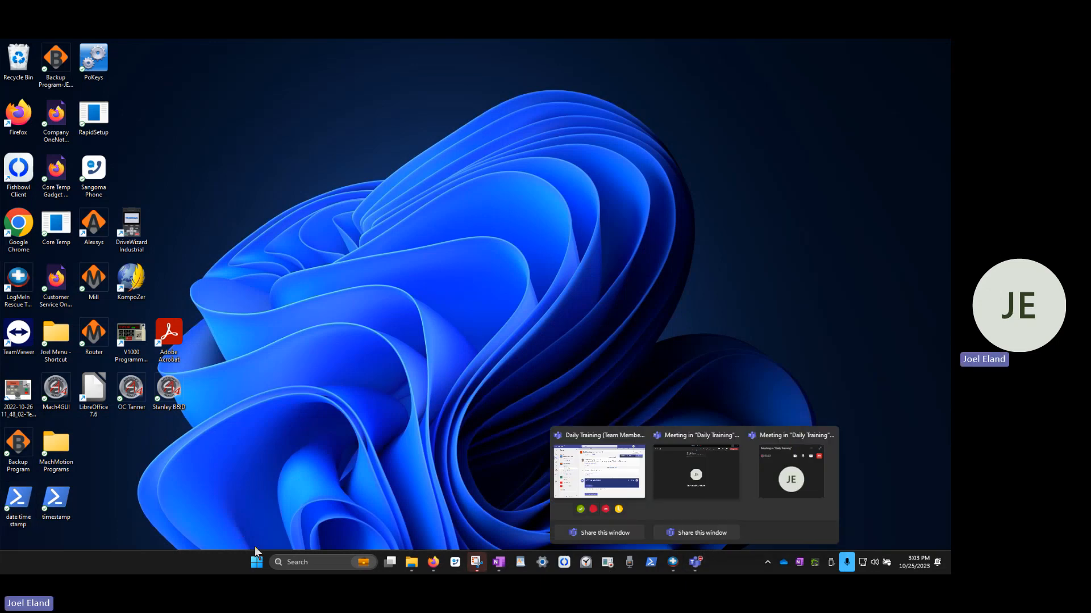
left_click(411, 563)
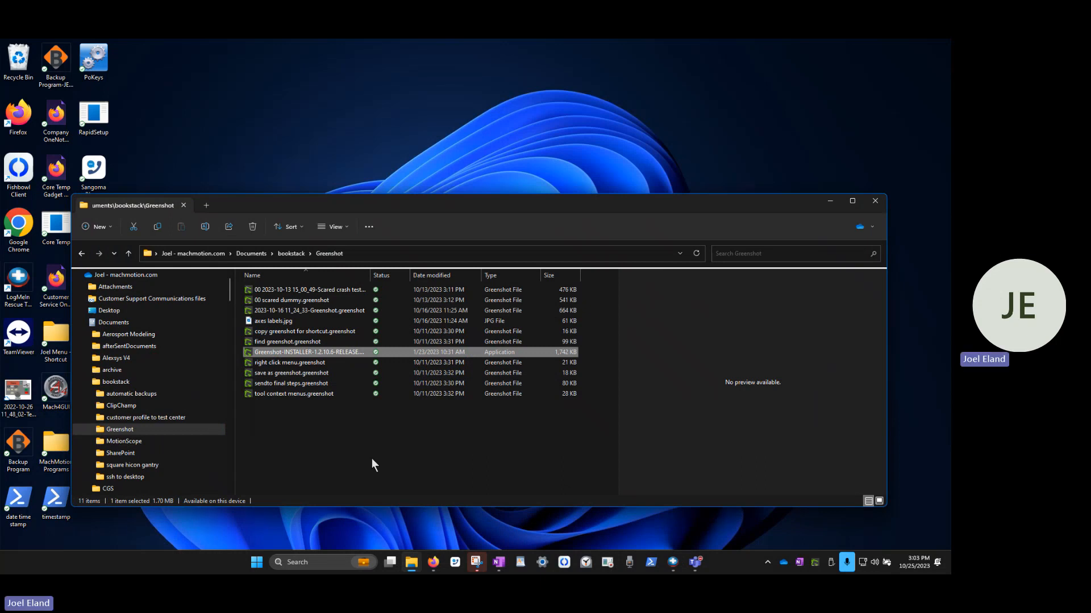
left_click(257, 112)
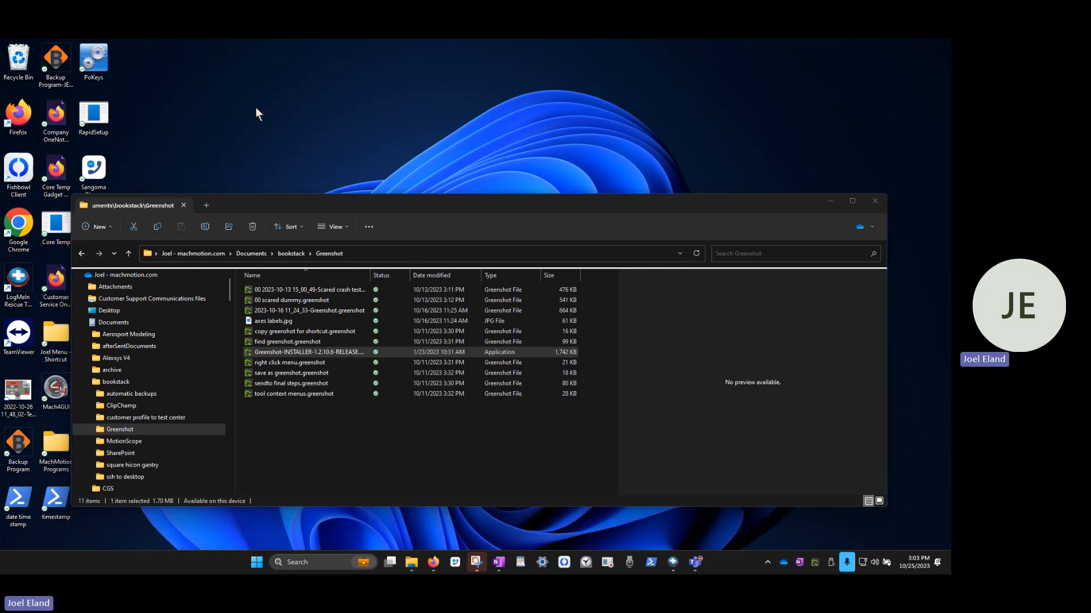
key("Print")
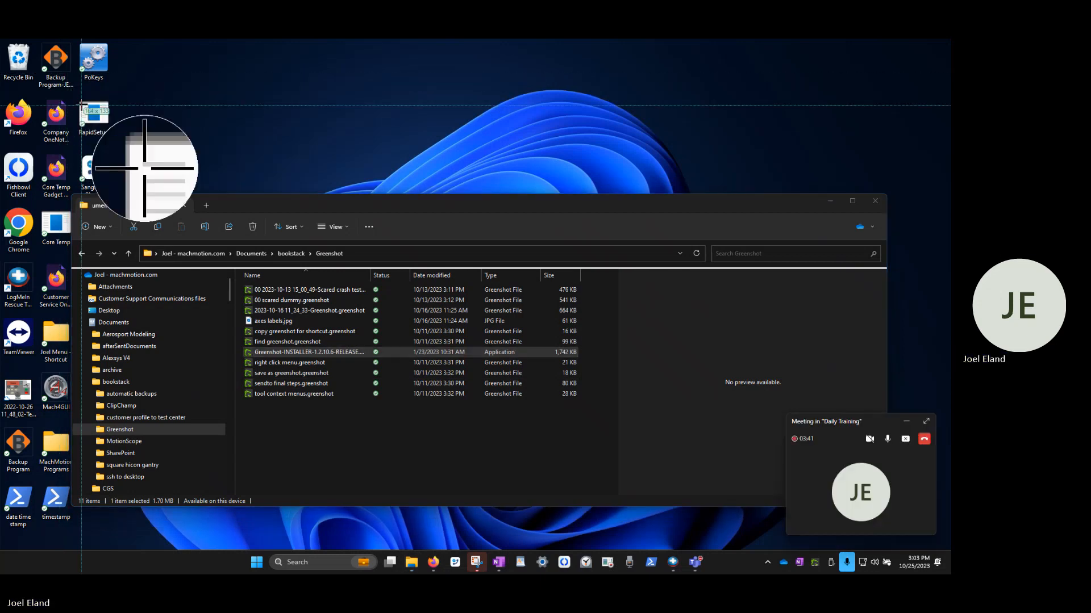
left_click_drag(62, 83, 437, 421)
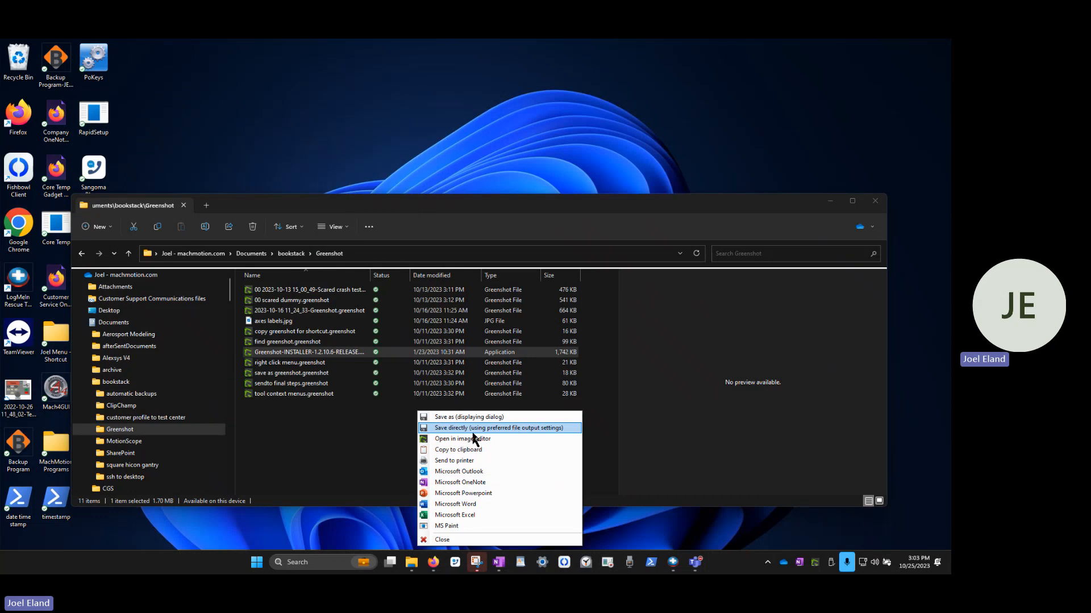
mouse_move(467, 462)
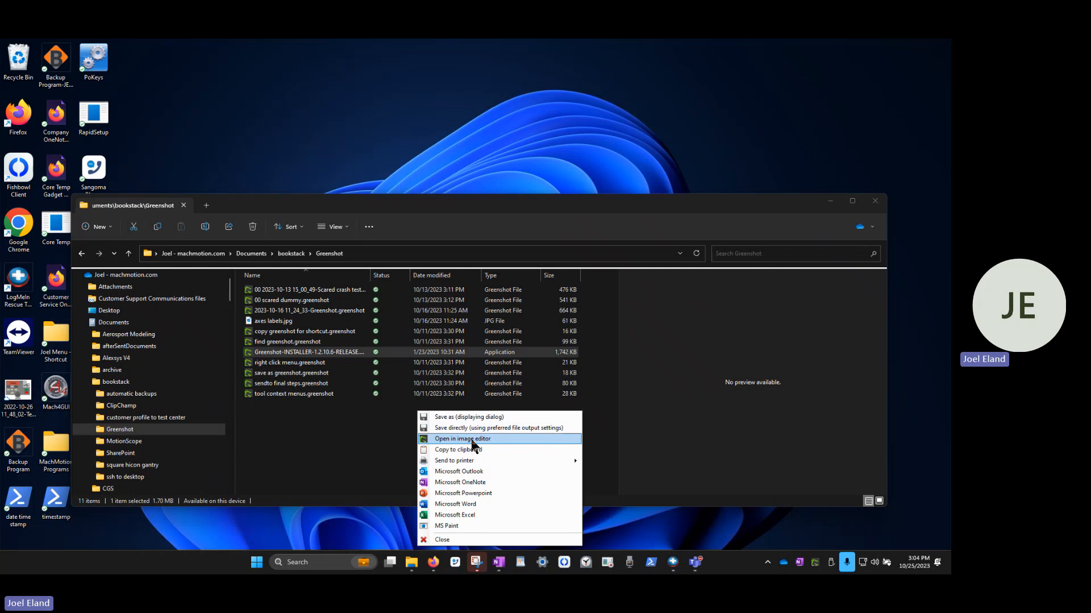
left_click(471, 440)
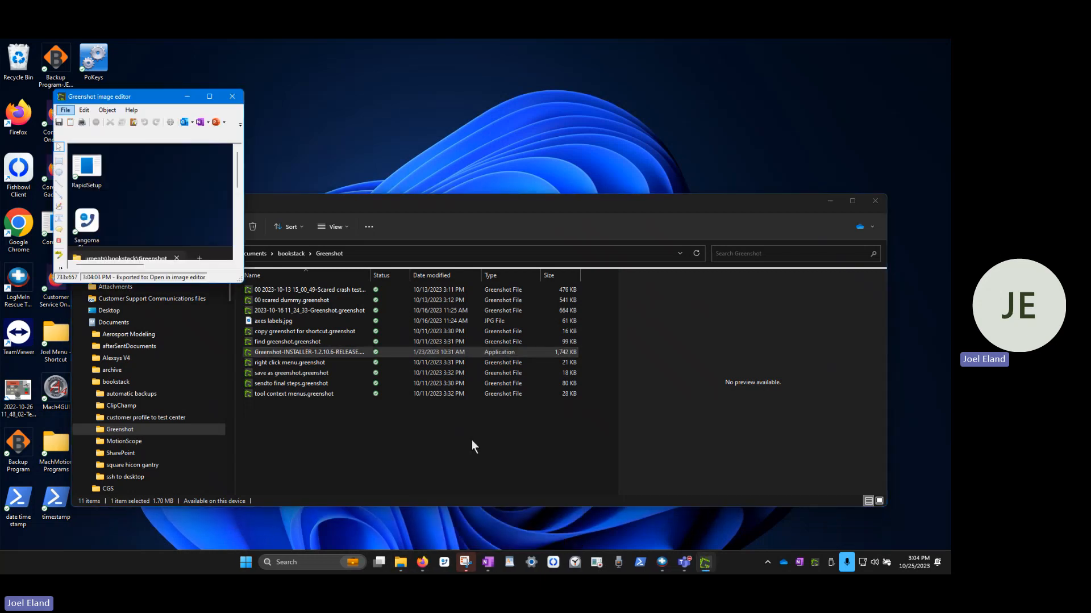
Enlarge the image editor window and draw a yellow rectangle around the toolbar icons of the captured folder window
left_click_drag(242, 282, 585, 517)
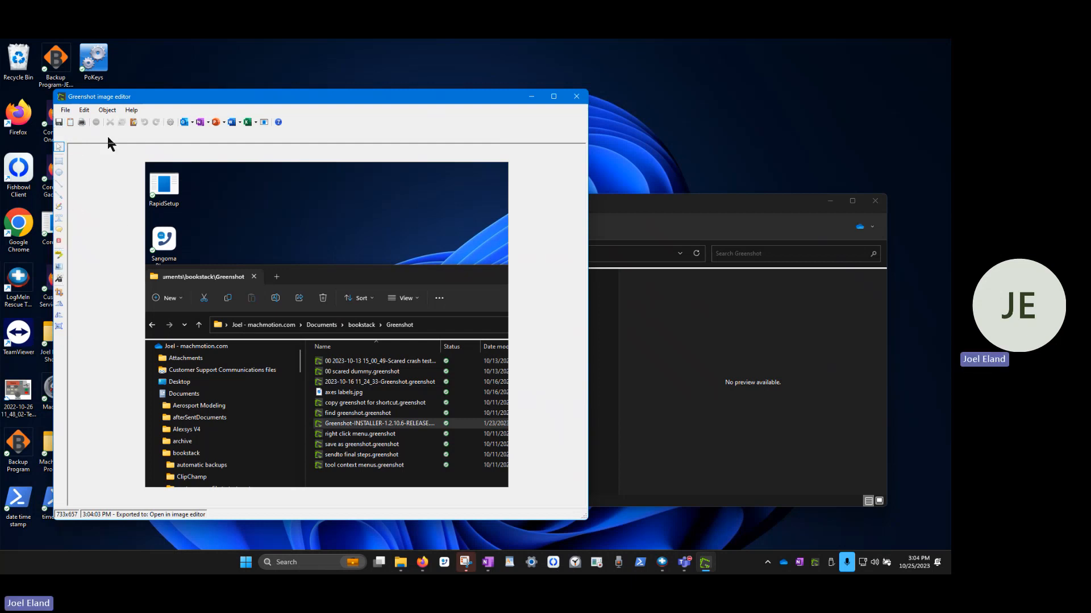
left_click(59, 161)
left_click_drag(192, 288, 458, 314)
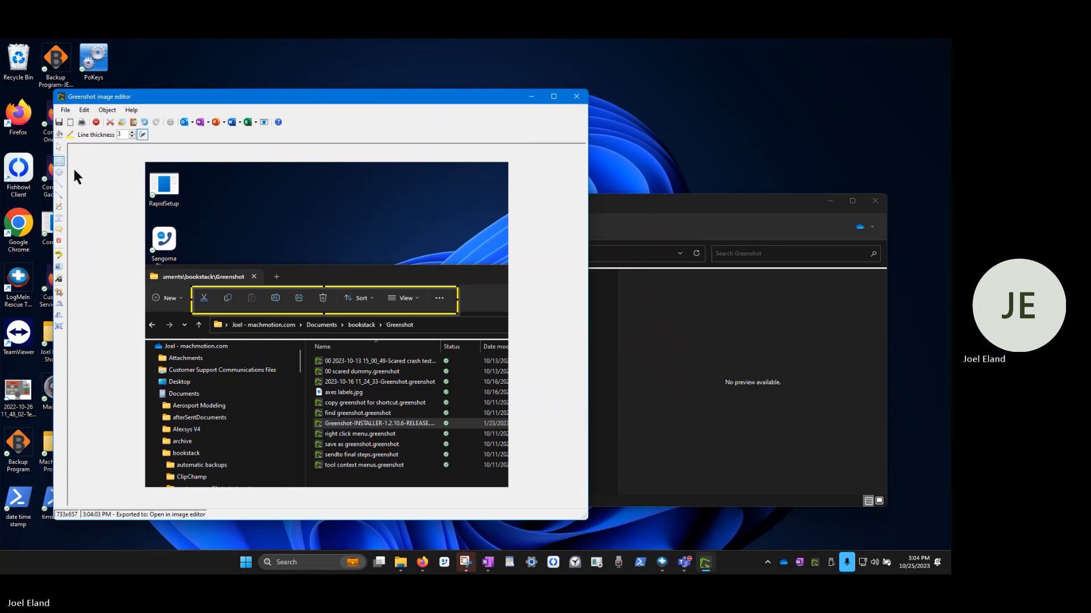
Try a transparent line colour on the rectangle, and set it back to yellow
left_click(70, 135)
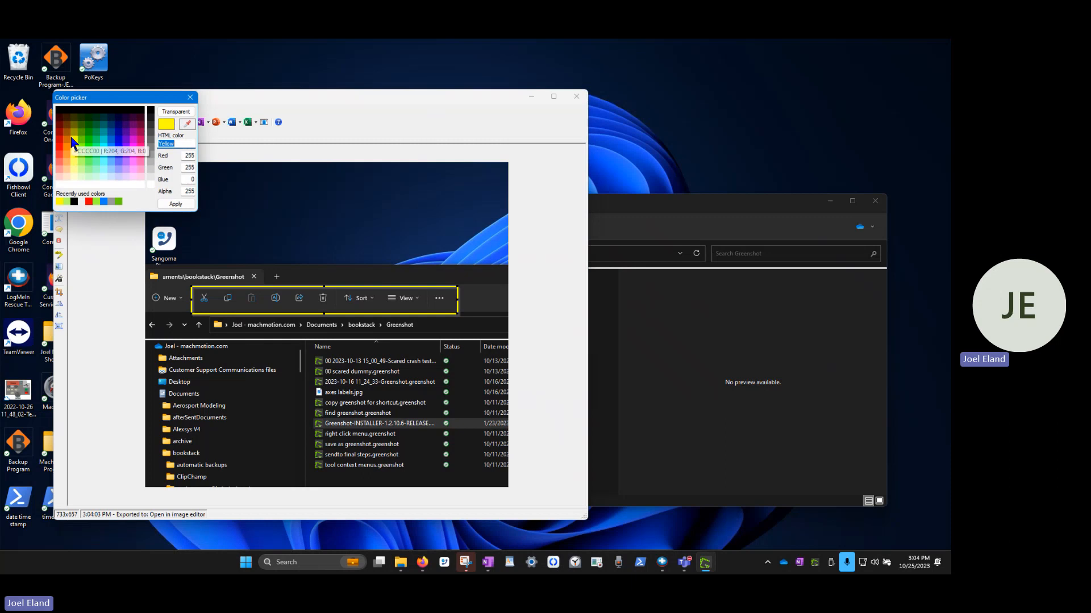
left_click(95, 202)
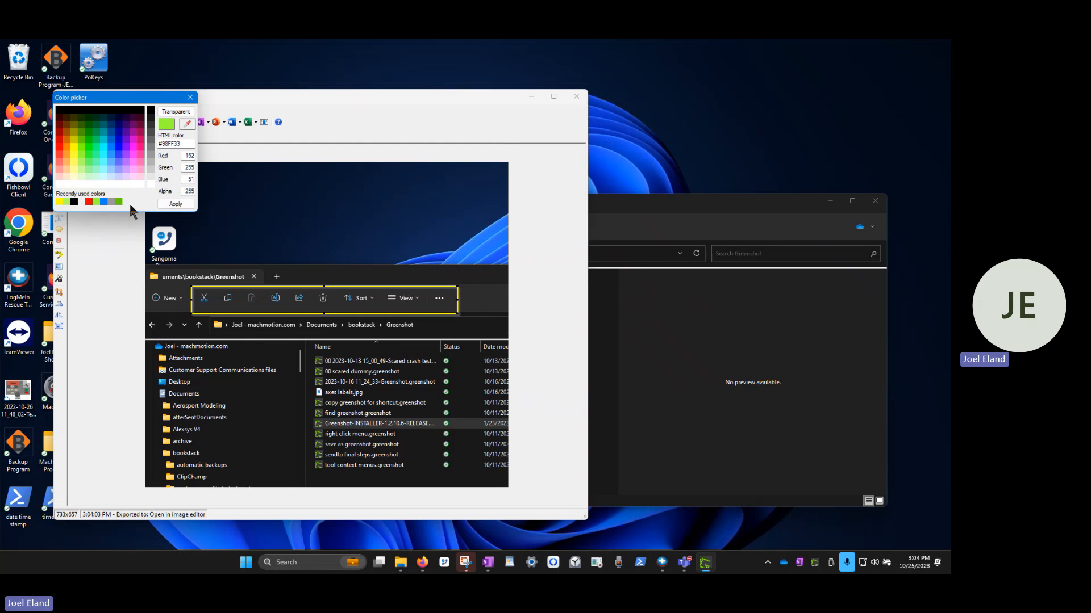
left_click(182, 115)
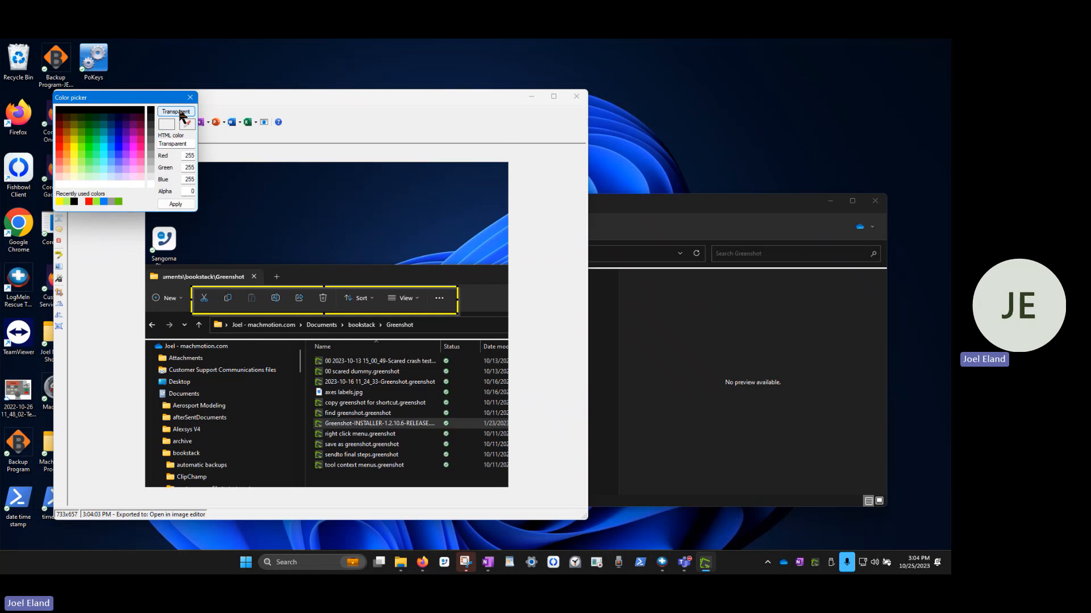
left_click(175, 206)
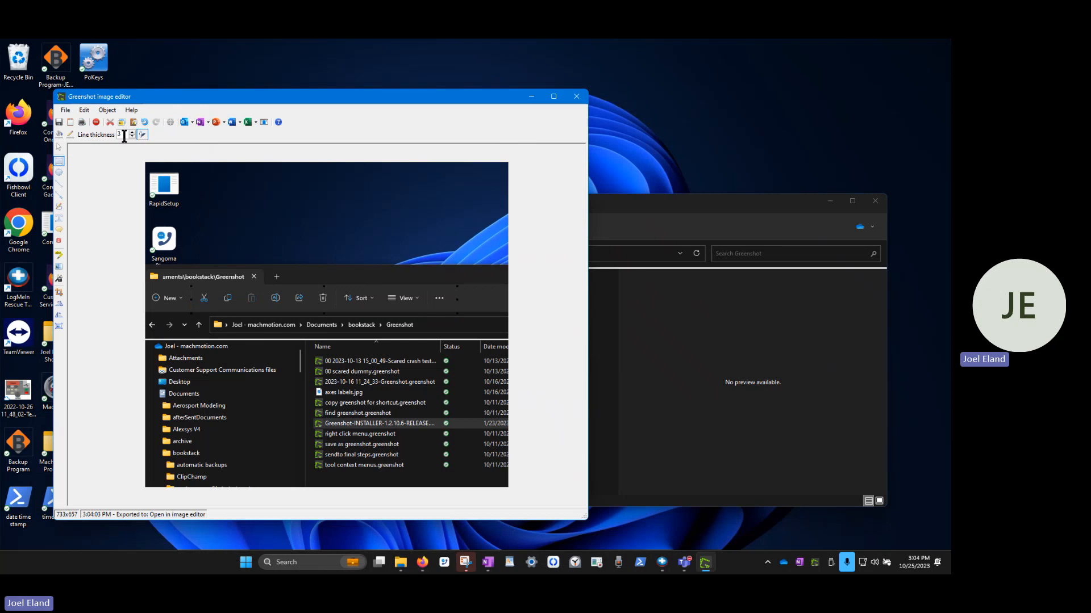
left_click(57, 136)
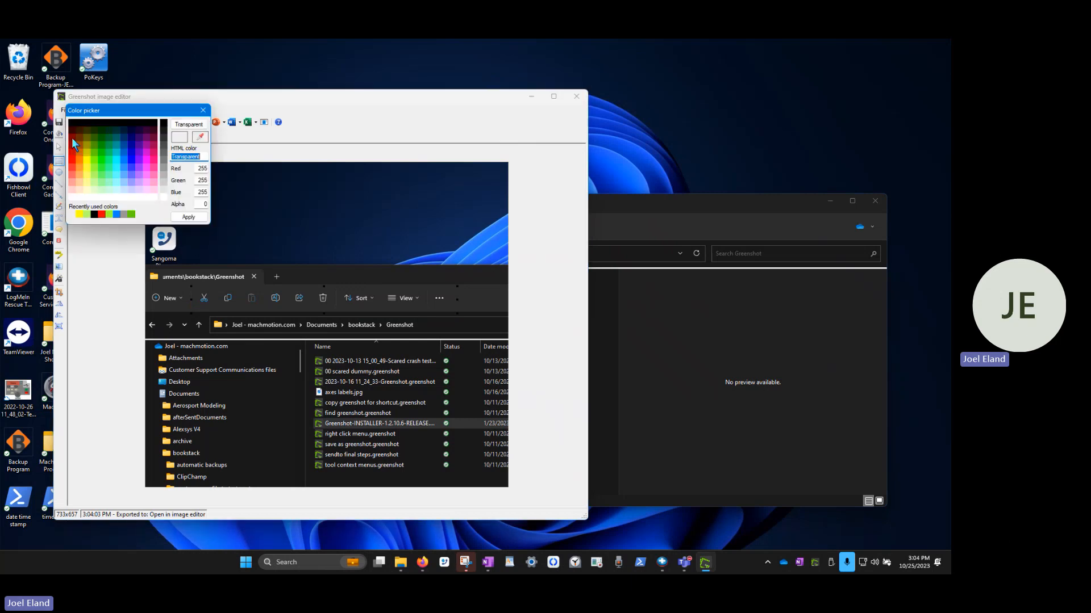
left_click(81, 213)
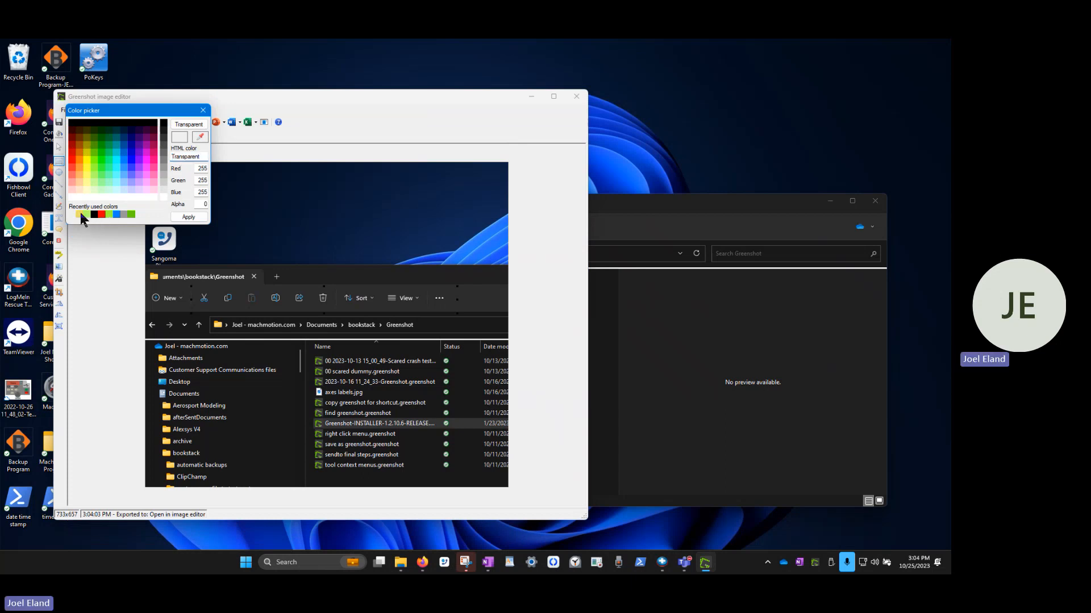
left_click(192, 217)
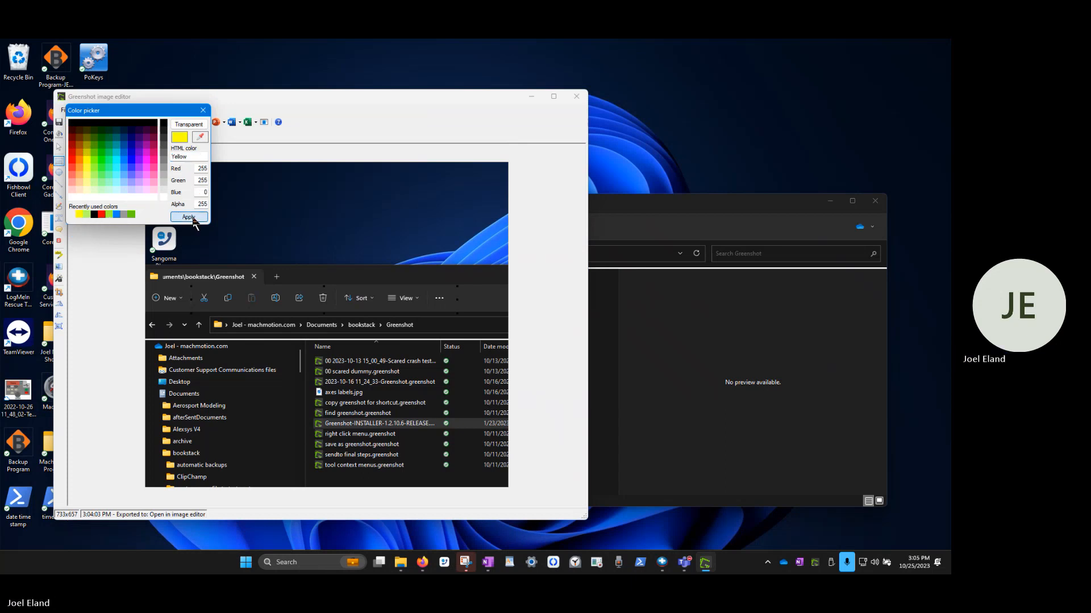
Draw a small rectangle over the captured wallpaper and delete it
left_click(374, 209)
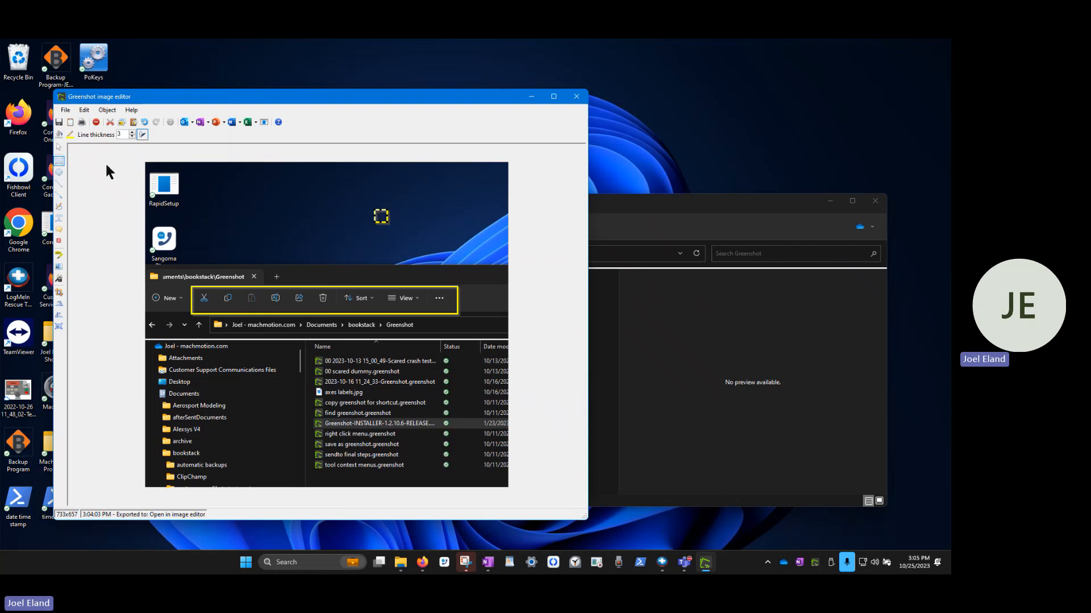
left_click(59, 148)
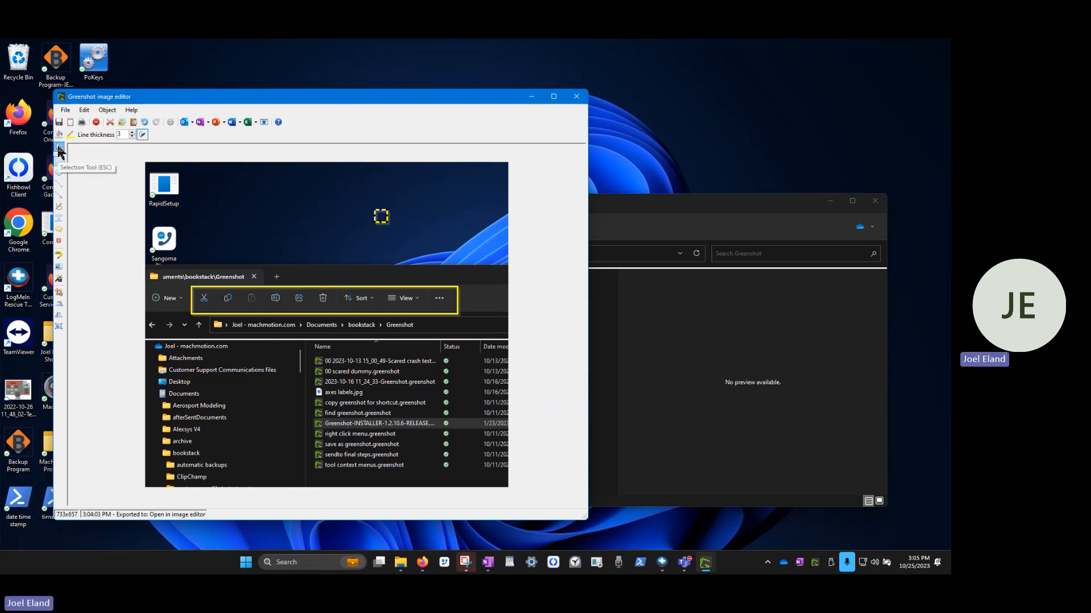
left_click(382, 221)
left_click(383, 227)
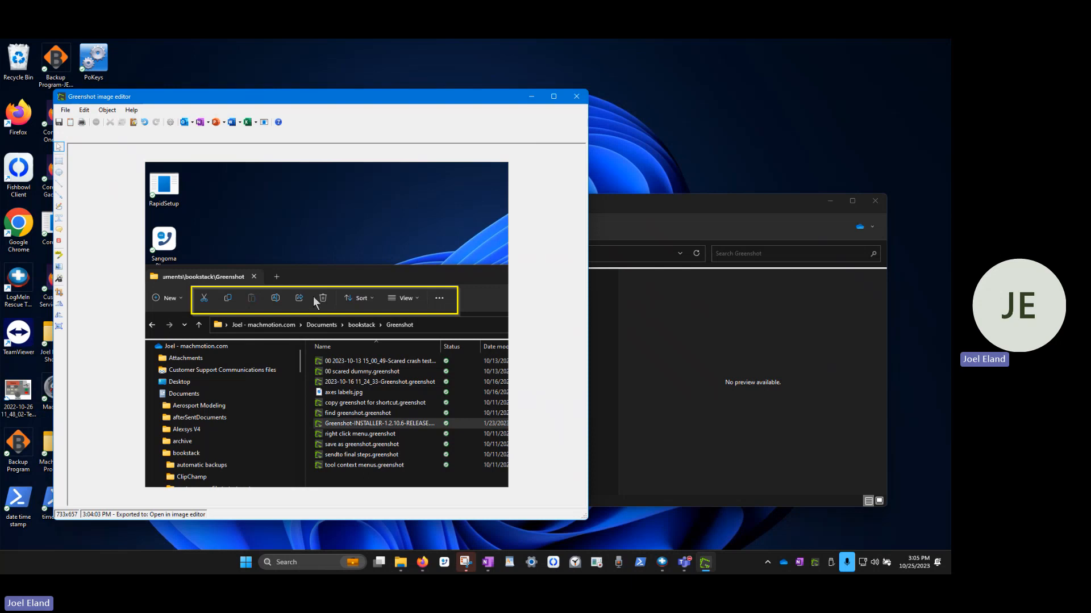
Resize the yellow rectangle so it frames only the Sort, View and more-options controls in the captured folder window
left_click(349, 291)
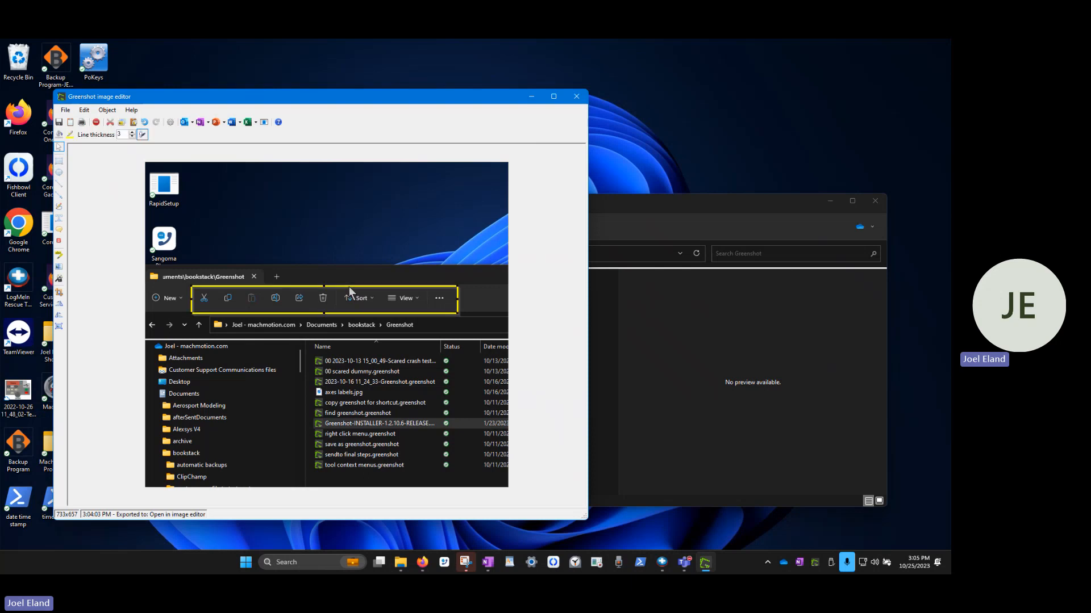
left_click_drag(323, 286, 325, 266)
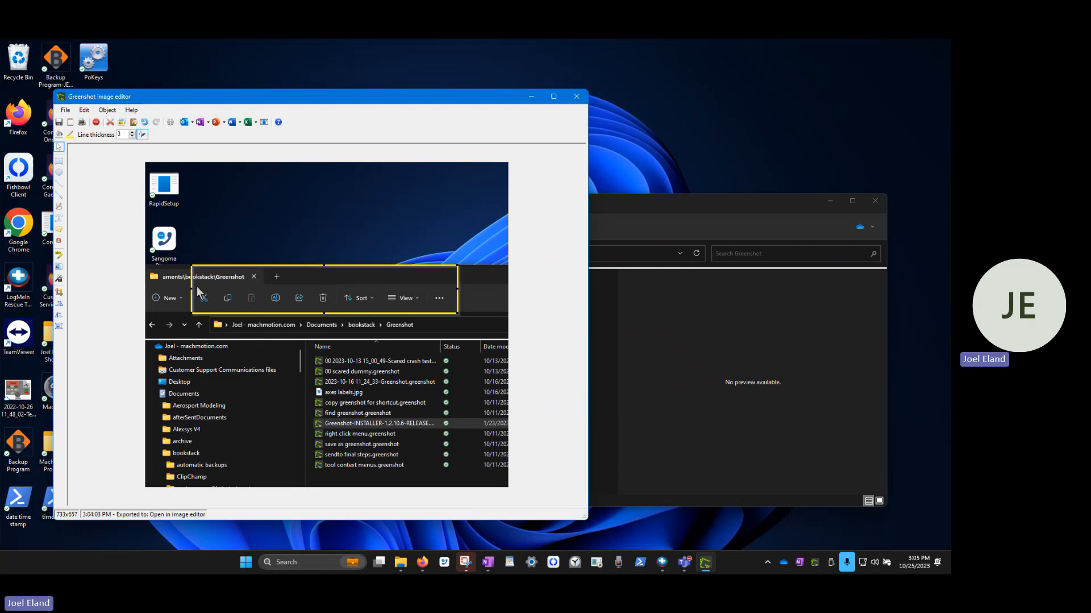
left_click_drag(192, 288, 337, 292)
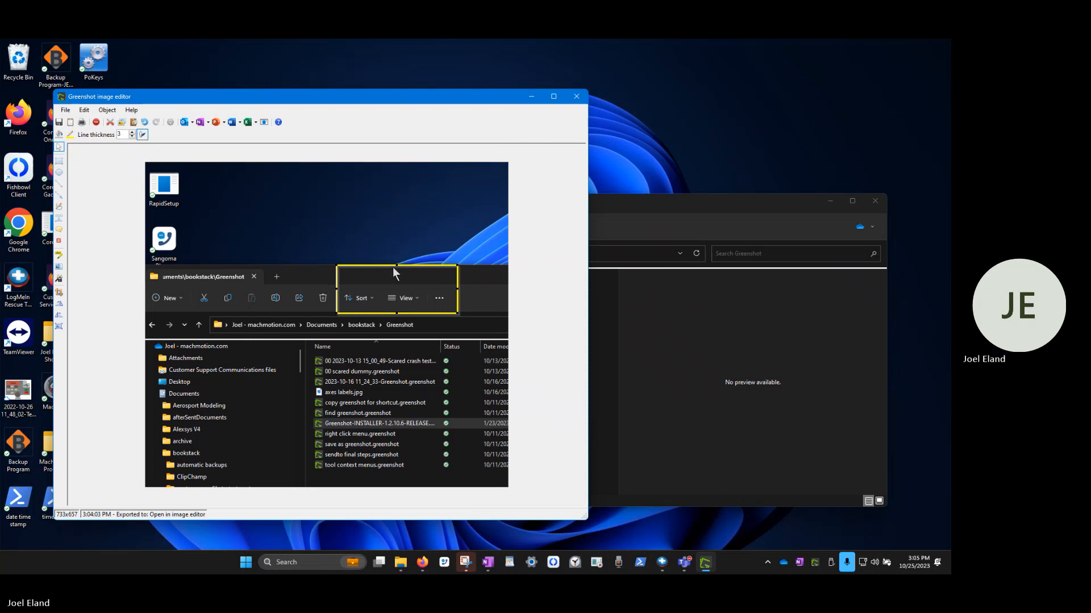
left_click_drag(396, 265, 397, 279)
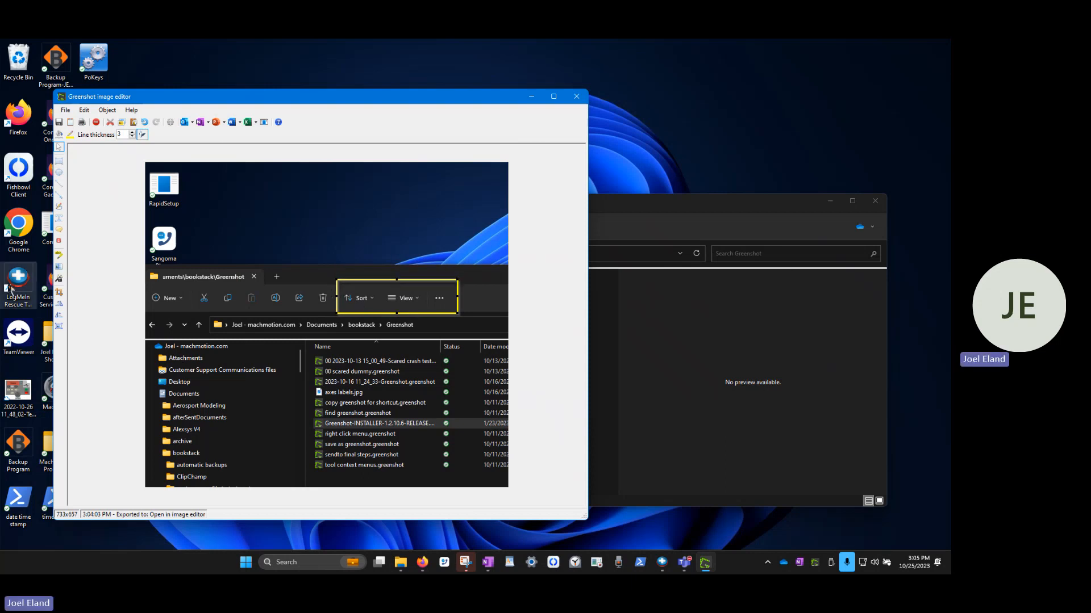
Draw a yellow ellipse around the captured folder window's tab title and the first toolbar icons below it
left_click(46, 196)
left_click(57, 334)
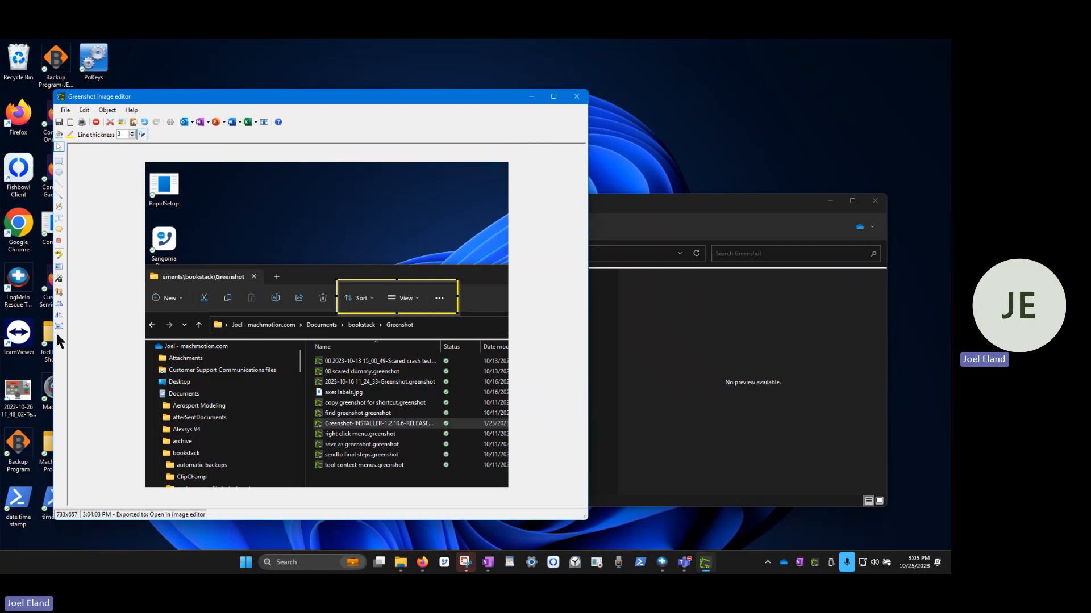
left_click(59, 172)
left_click_drag(186, 243, 292, 321)
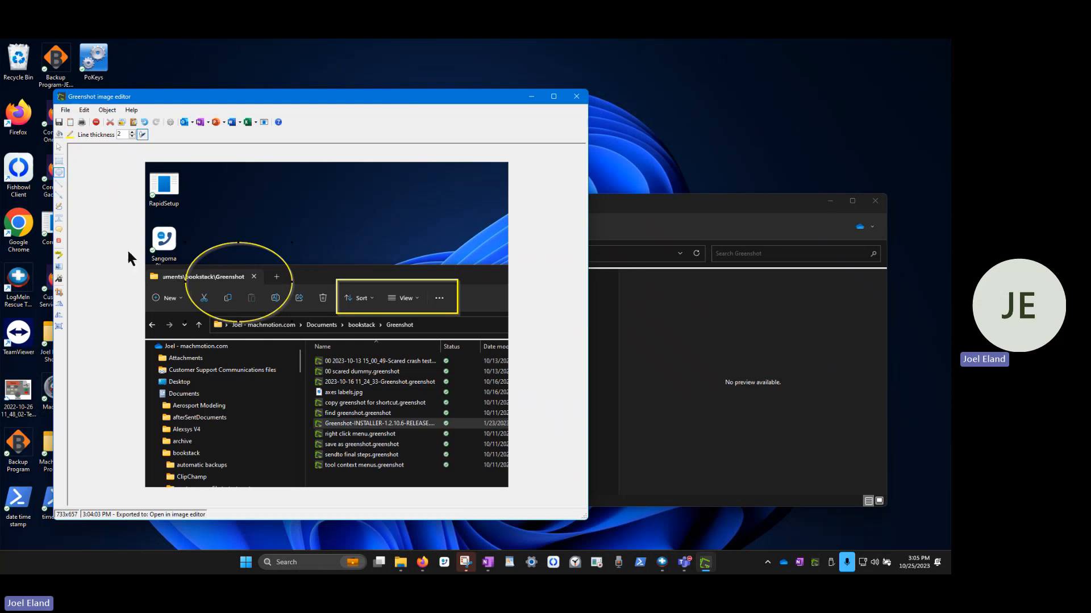
Draw a line in light green #B2FF66 from the captured wallpaper down to the file list's Name header
left_click(59, 186)
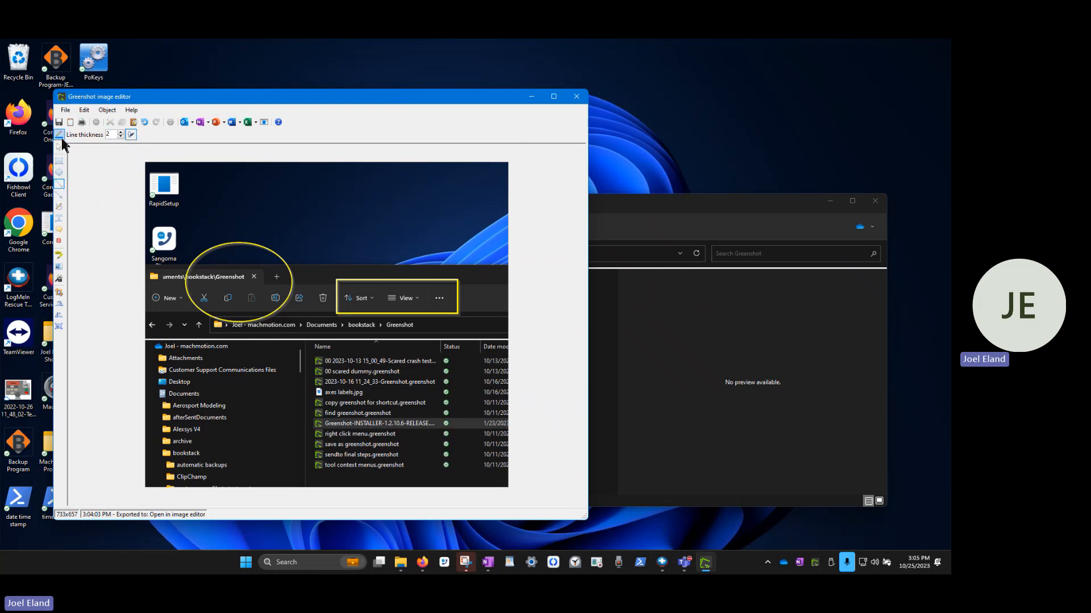
left_click(60, 136)
left_click(101, 227)
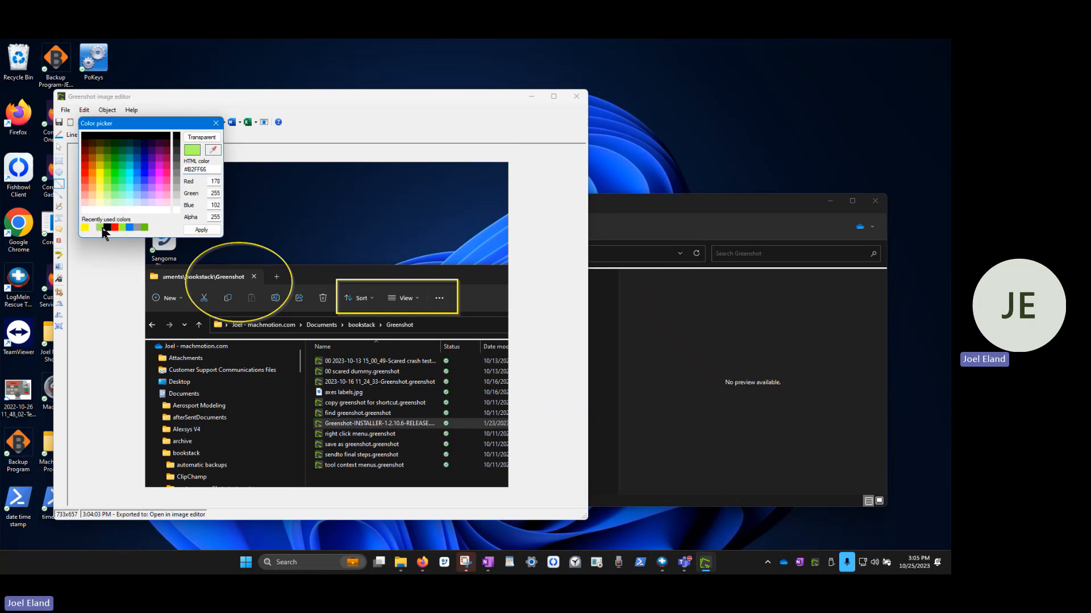
left_click(201, 229)
left_click_drag(295, 227, 319, 353)
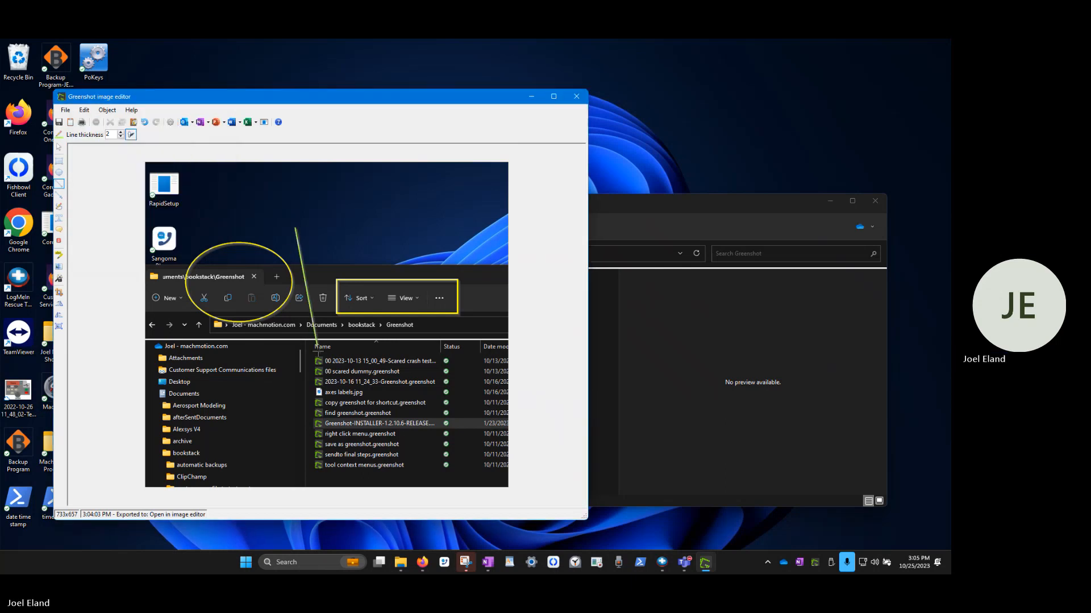
Draw a green arrow from the afterSentDocuments folder to find greenshot.greenshot and set its line thickness to 6
left_click(60, 196)
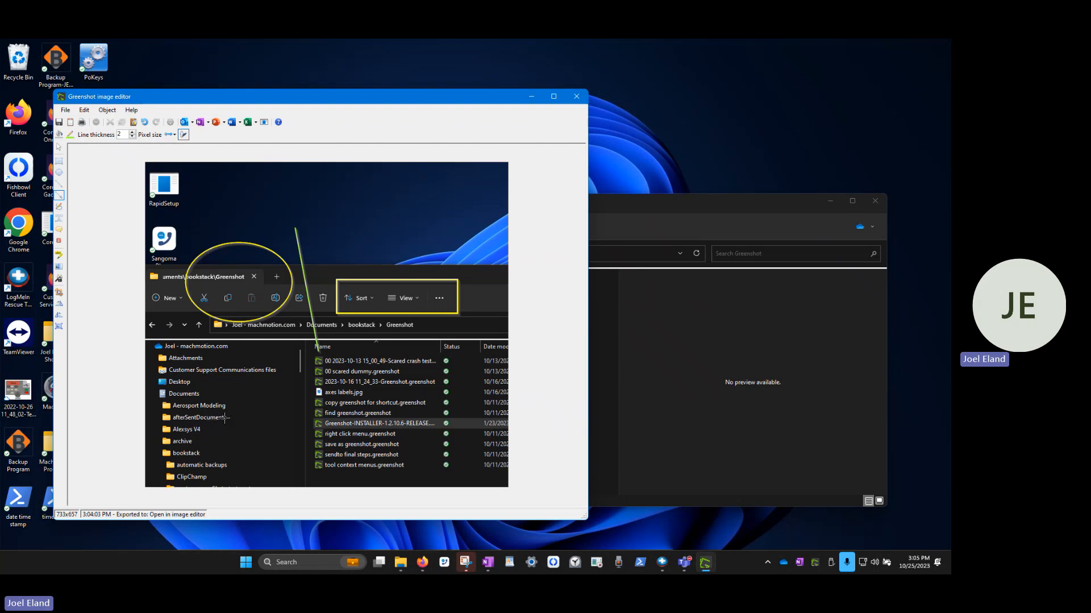
left_click_drag(228, 418, 312, 413)
left_click(133, 133)
left_click(133, 133)
left_click(133, 132)
left_click(132, 133)
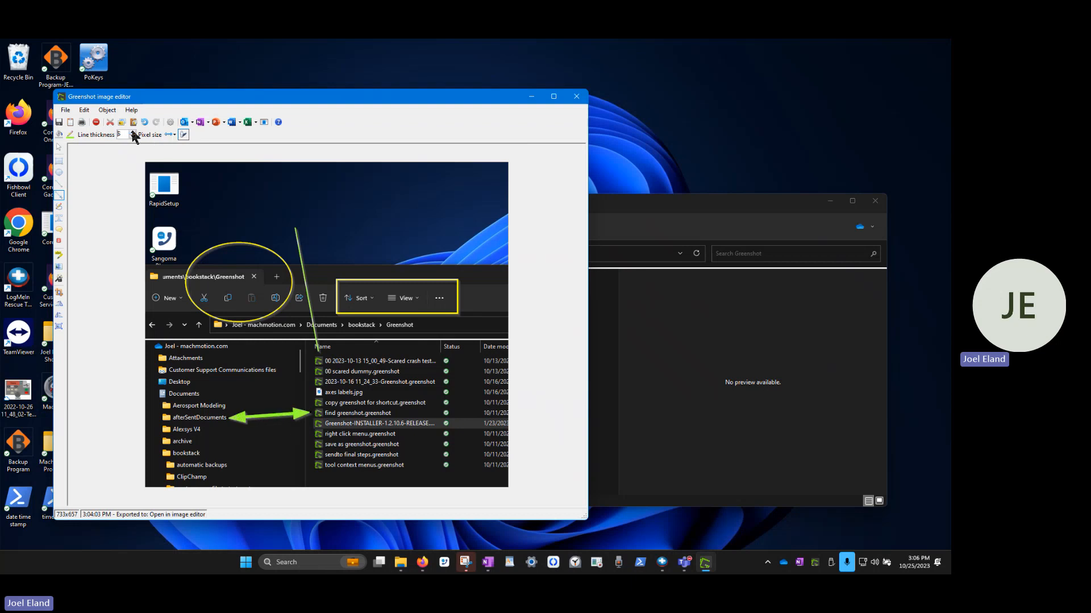
Try the arrowhead at the start point and at the end point, and set the arrowheads to None
left_click(170, 134)
left_click(183, 147)
left_click(172, 134)
left_click(187, 157)
left_click(171, 134)
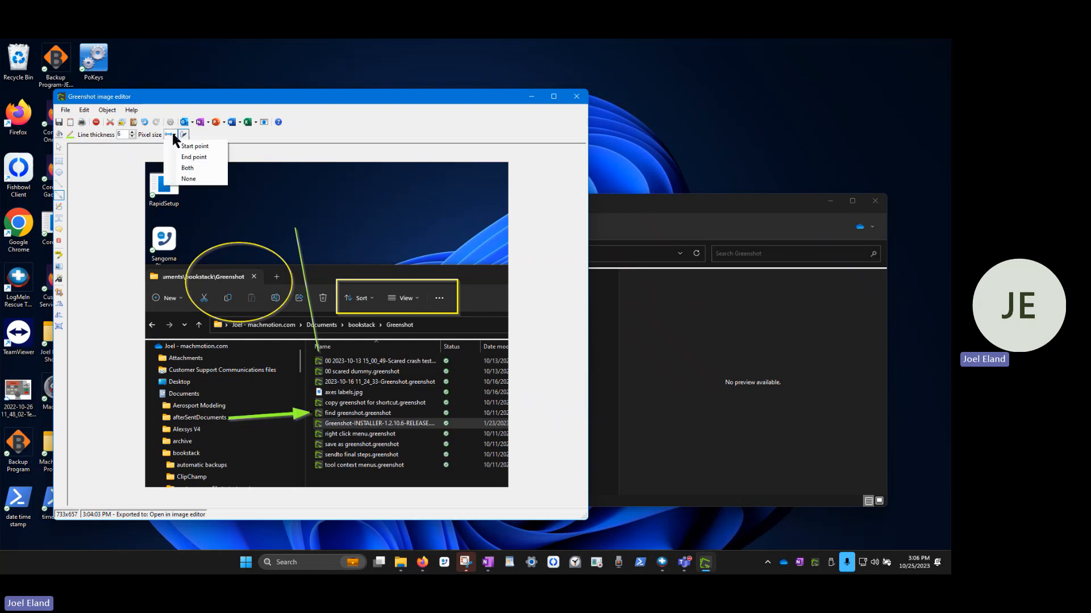
left_click(179, 179)
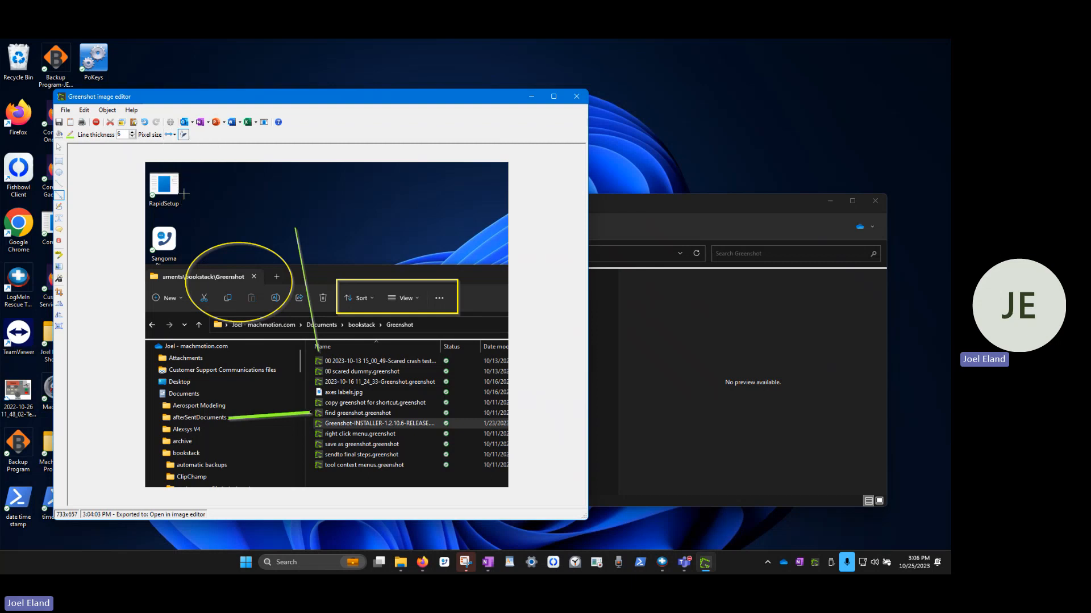
Turn the green line's drop shadow off and back on
left_click(183, 134)
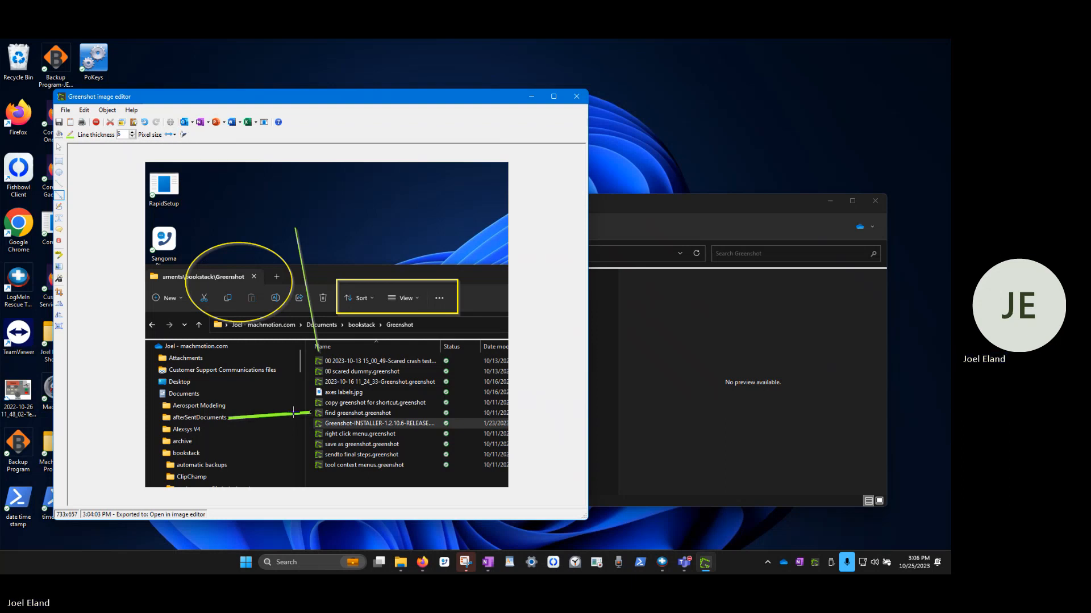
left_click(184, 135)
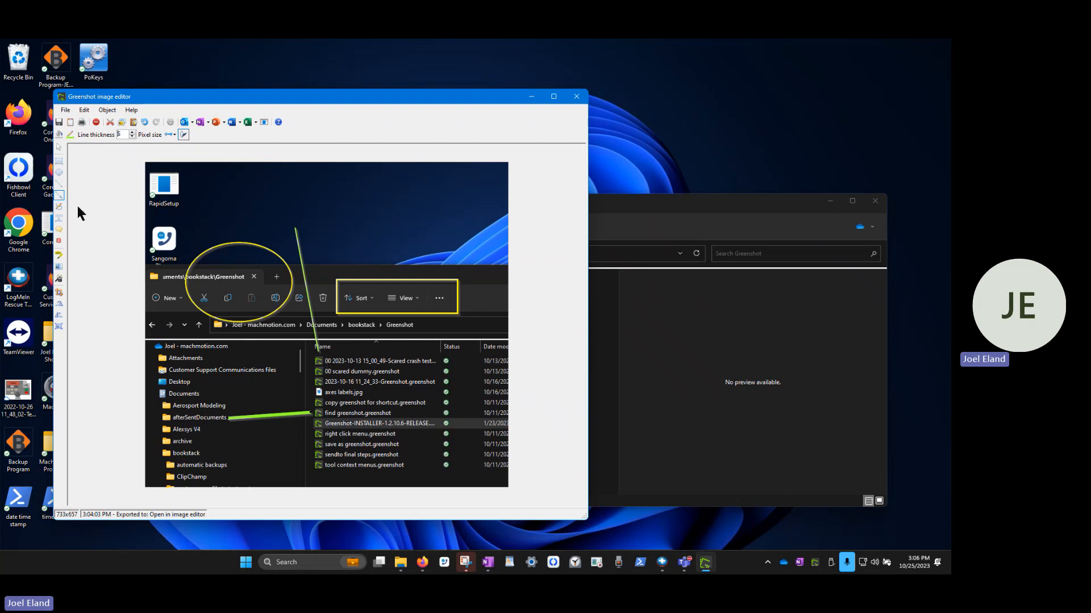
Draw a winding green freehand line across the wallpaper above the captured Explorer window
left_click(59, 208)
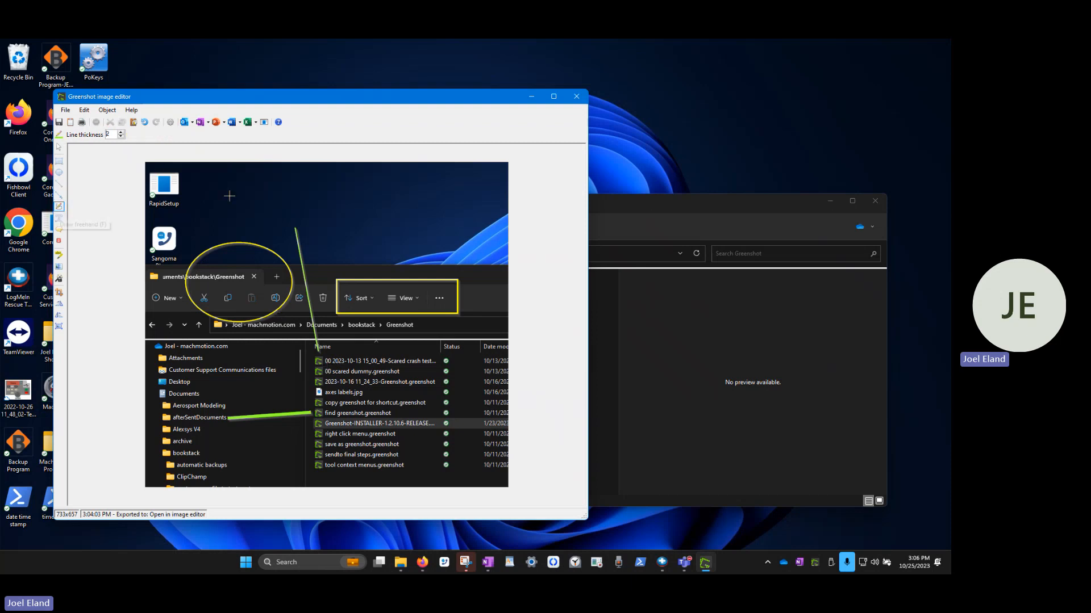
mouse_move(236, 190)
left_mouse_down()
mouse_move(332, 200)
mouse_move(265, 211)
mouse_move(367, 210)
mouse_move(391, 221)
left_mouse_up()
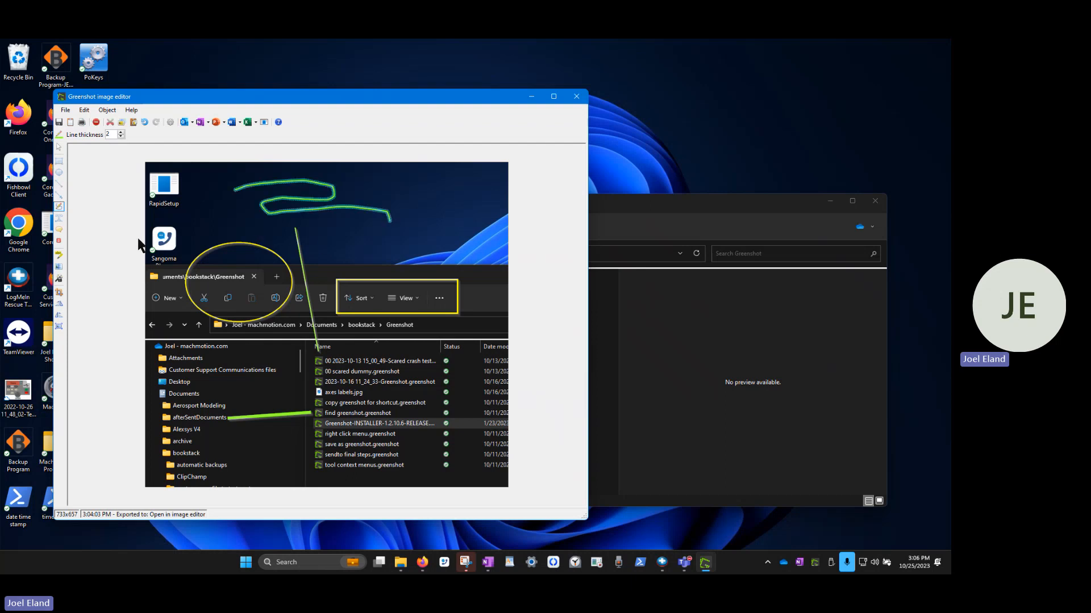
Add a text box reading "This is a text box" on the wallpaper at the end of the freehand line
left_click(58, 218)
left_click_drag(392, 179, 499, 233)
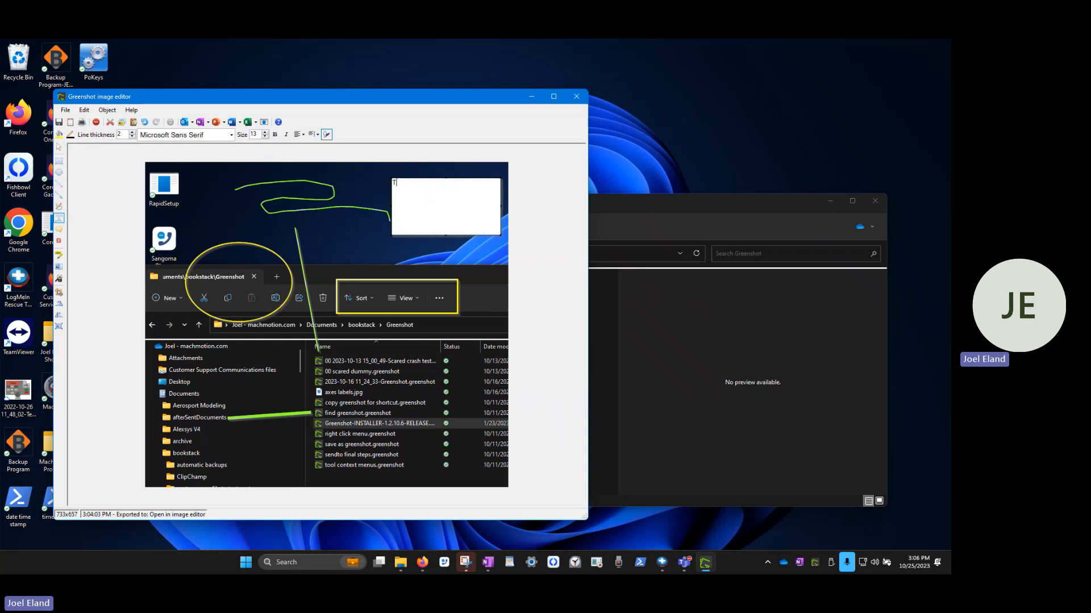
type("Thisis a")
key("BackSpace")
key("BackSpace")
key("BackSpace")
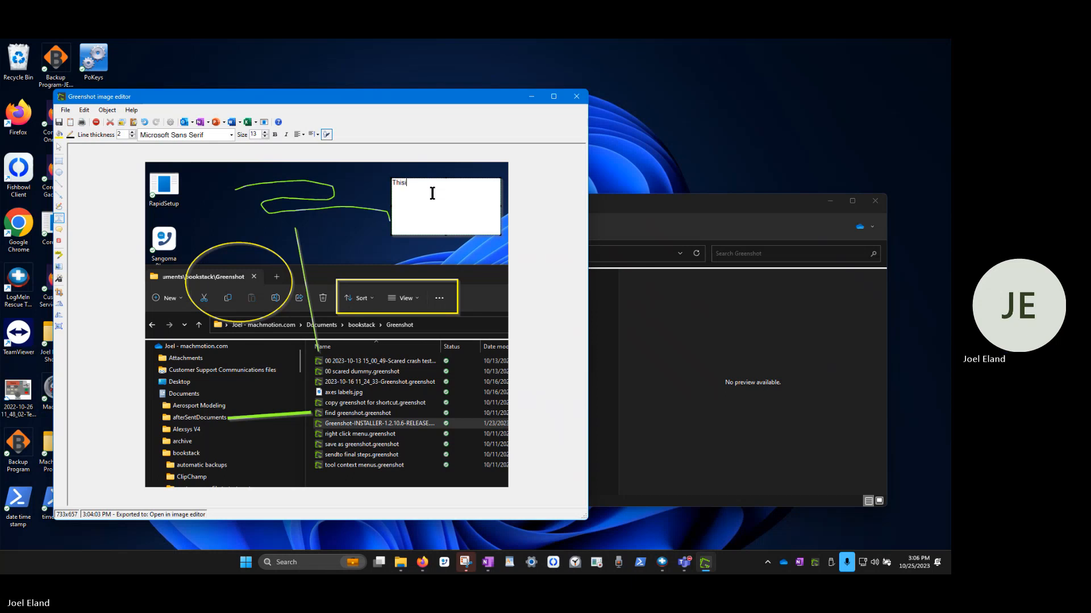
type("is a text box")
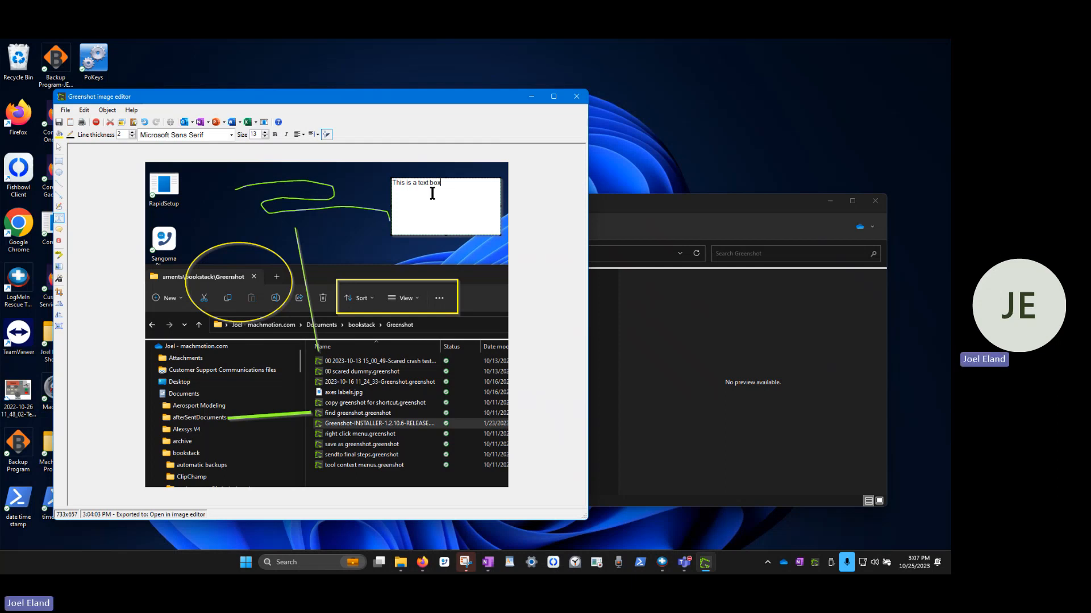
Set the text box's font size to 20 and its font to MV Boli
key("ctrl+a")
left_click(264, 132)
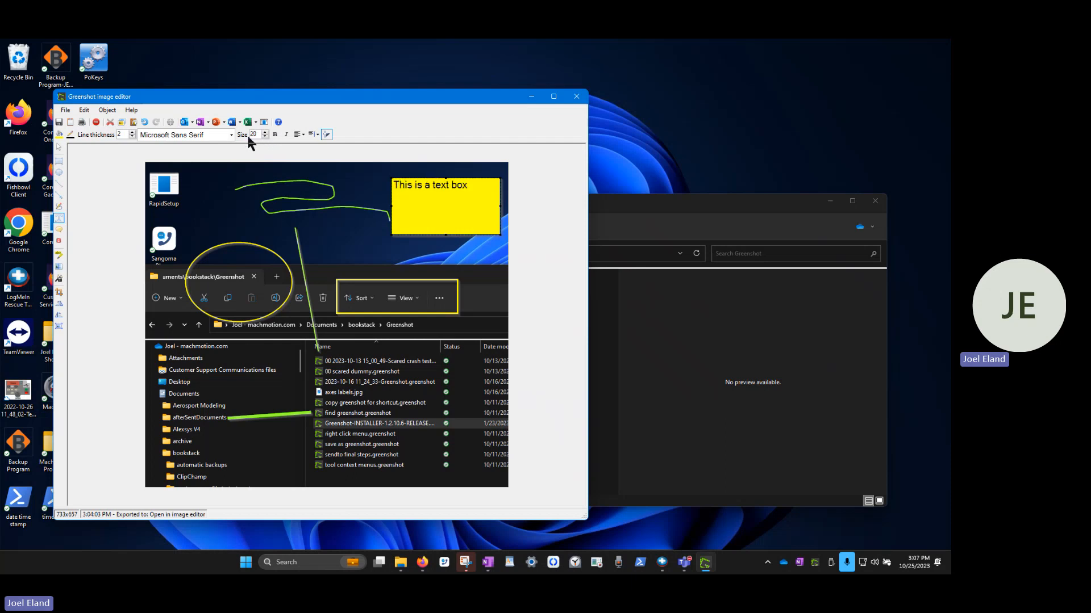
left_click(231, 136)
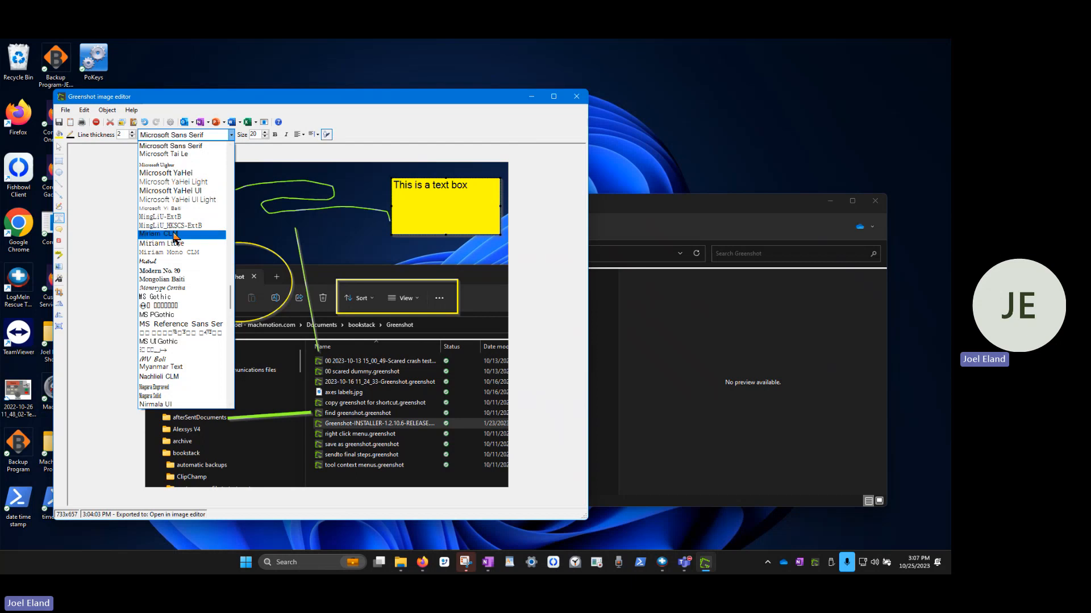
left_click(181, 199)
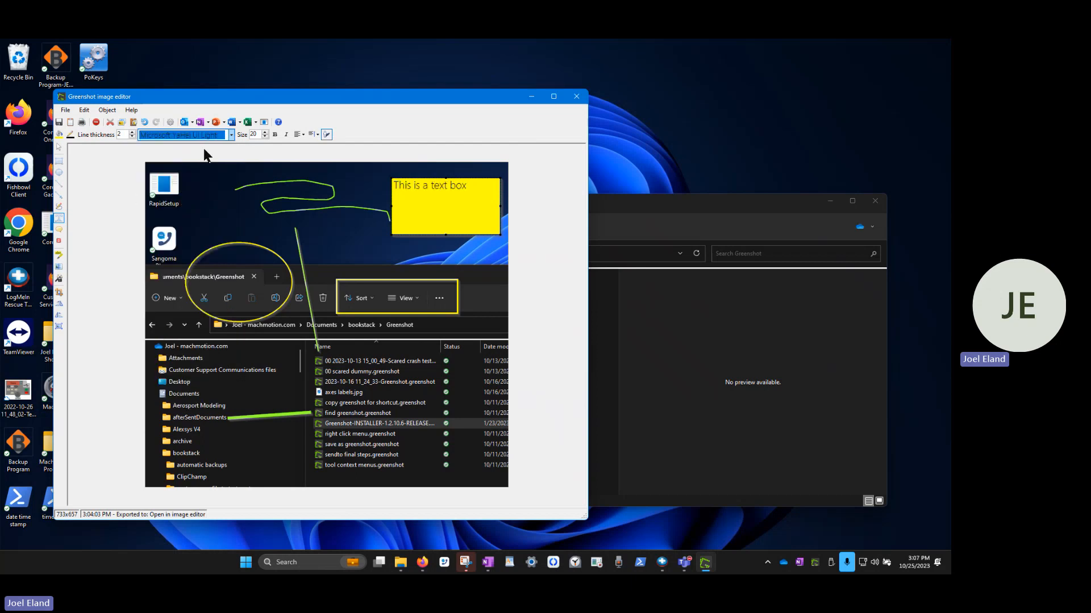
left_click(231, 135)
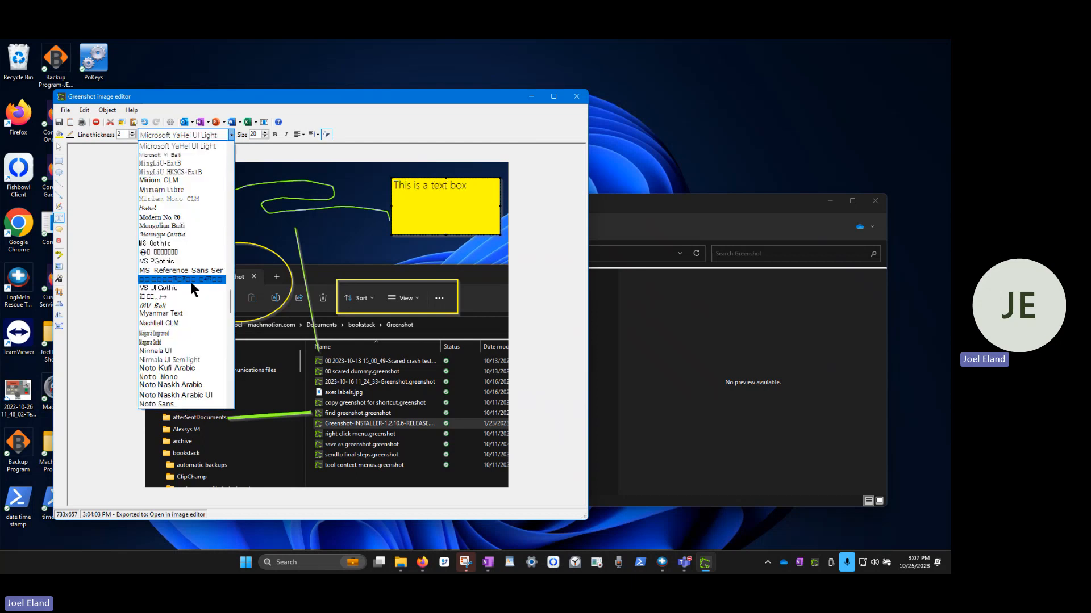
left_click(183, 306)
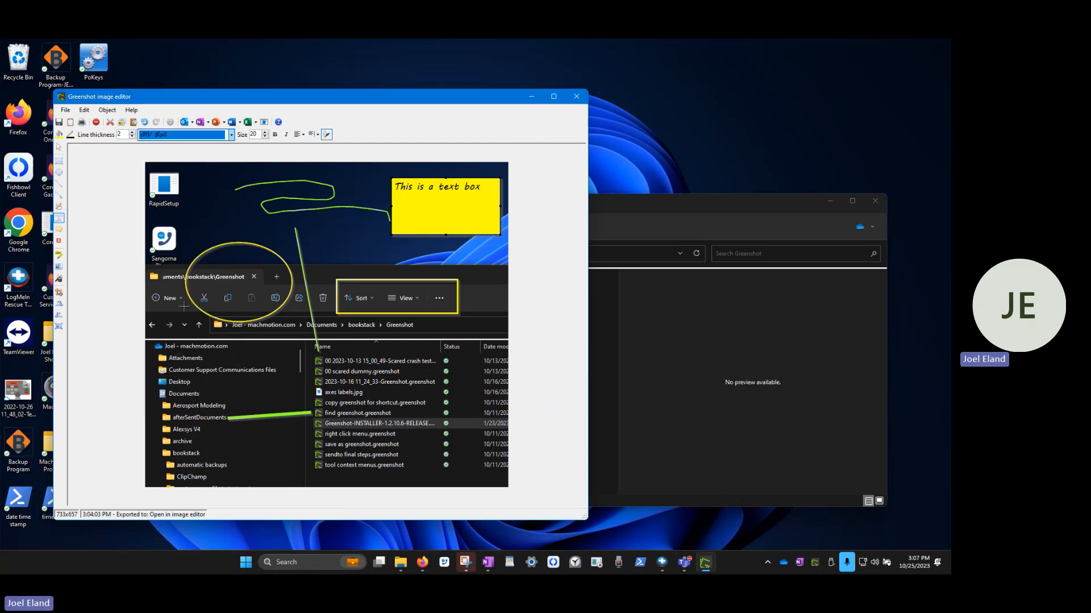
Center the text box's text horizontally and vertically, and shrink the box's height from its upper edge
left_click(302, 136)
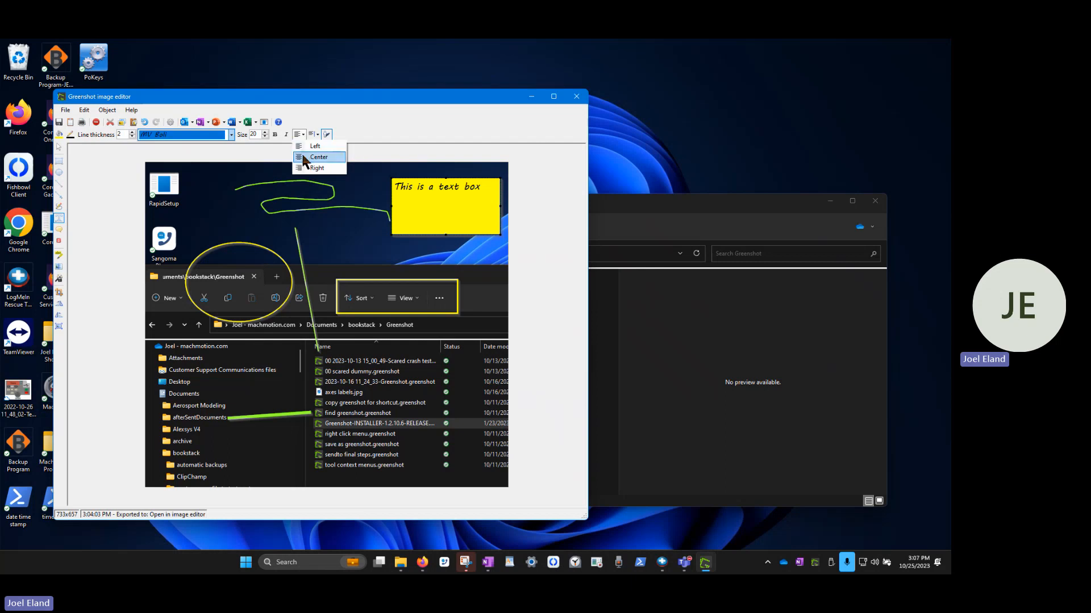
left_click(305, 156)
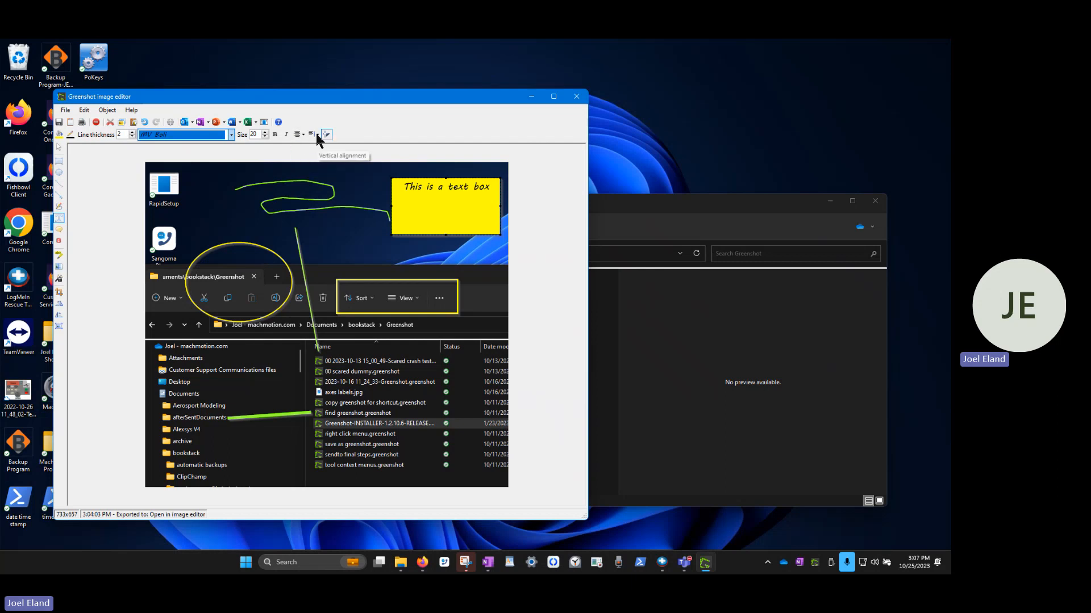
left_click(316, 135)
left_click(322, 159)
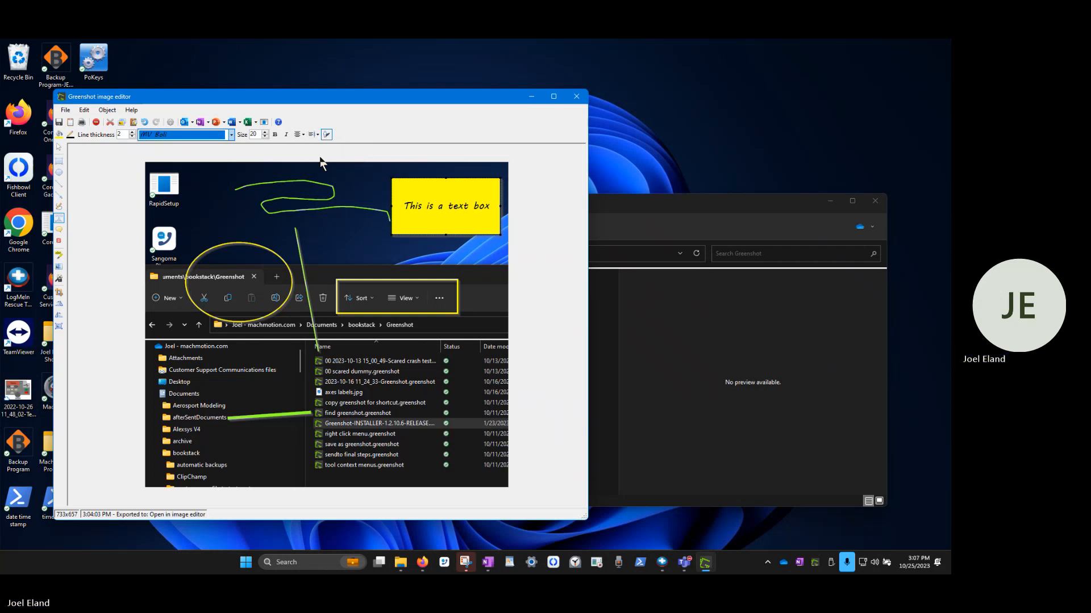
left_click_drag(446, 178, 448, 207)
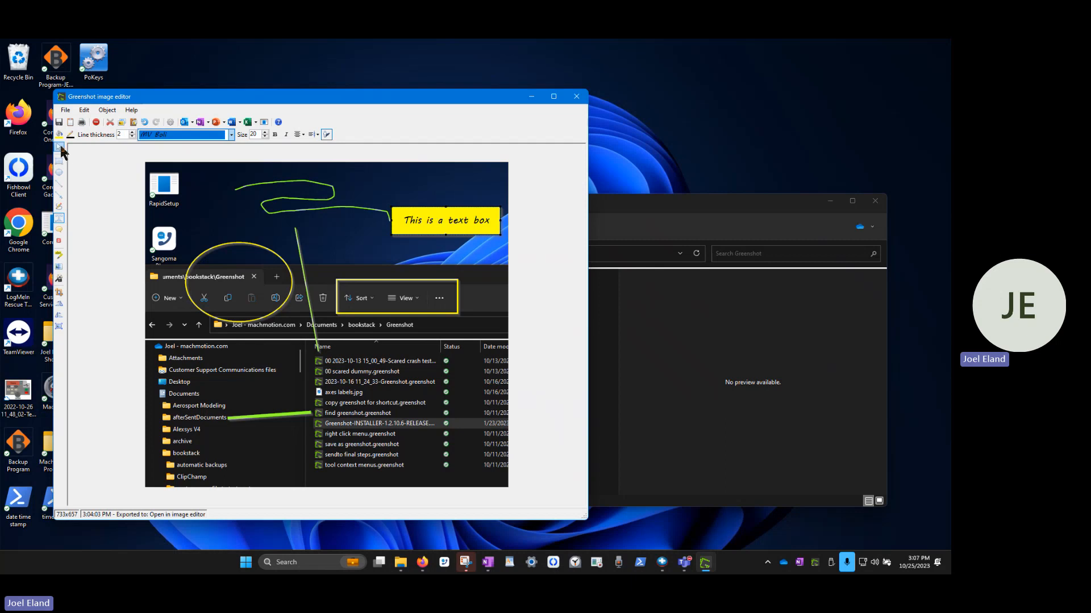
left_click(60, 147)
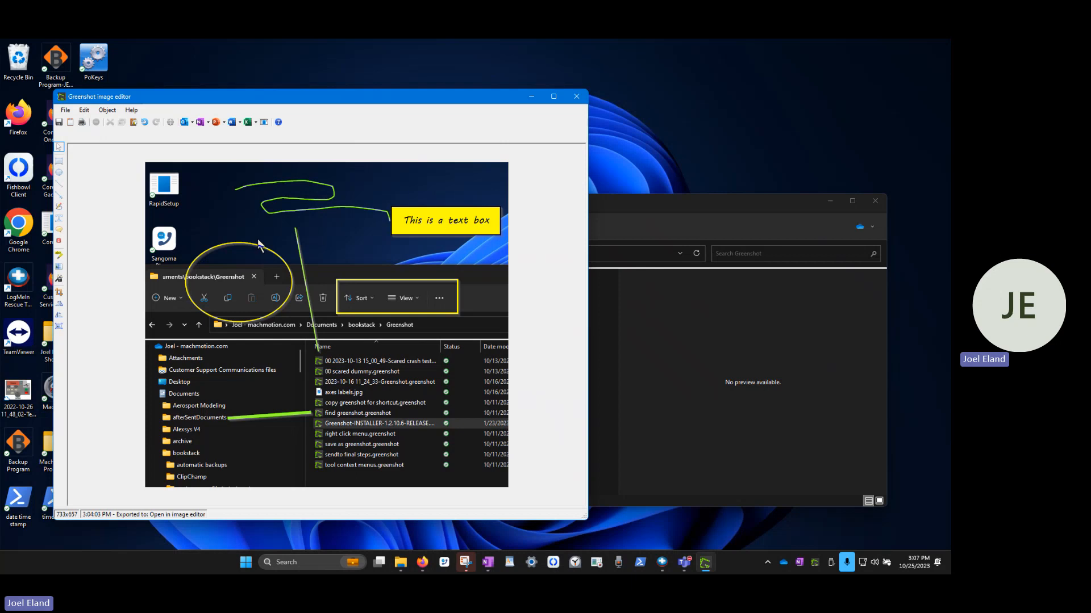
Add a speech bubble reading "Rapid setup icon" that points to the RapidSetup icon, and shrink it to fit the text
left_click(60, 230)
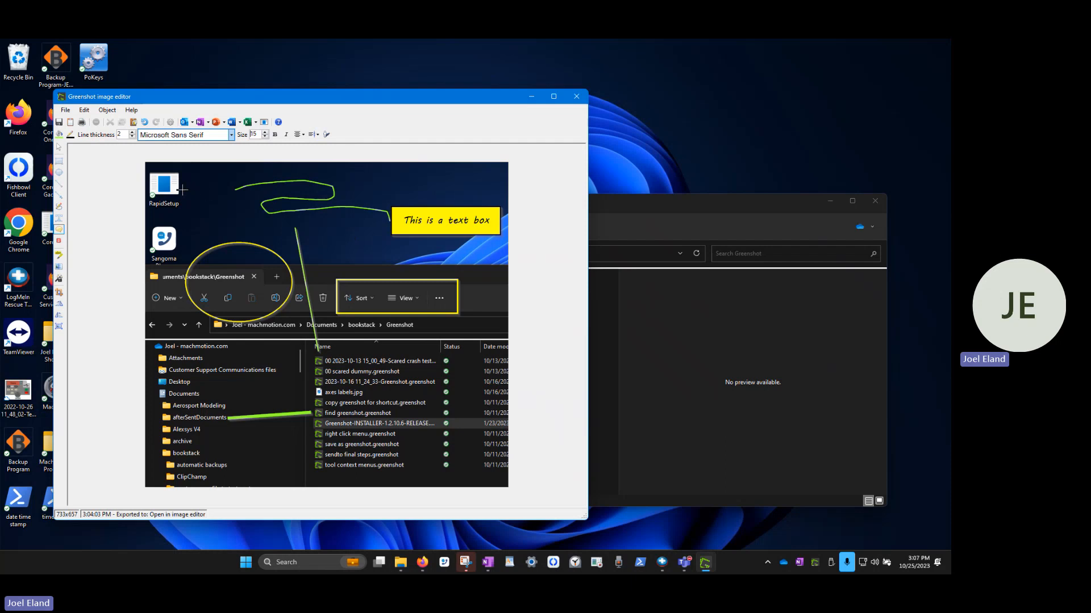
left_click_drag(180, 187, 413, 294)
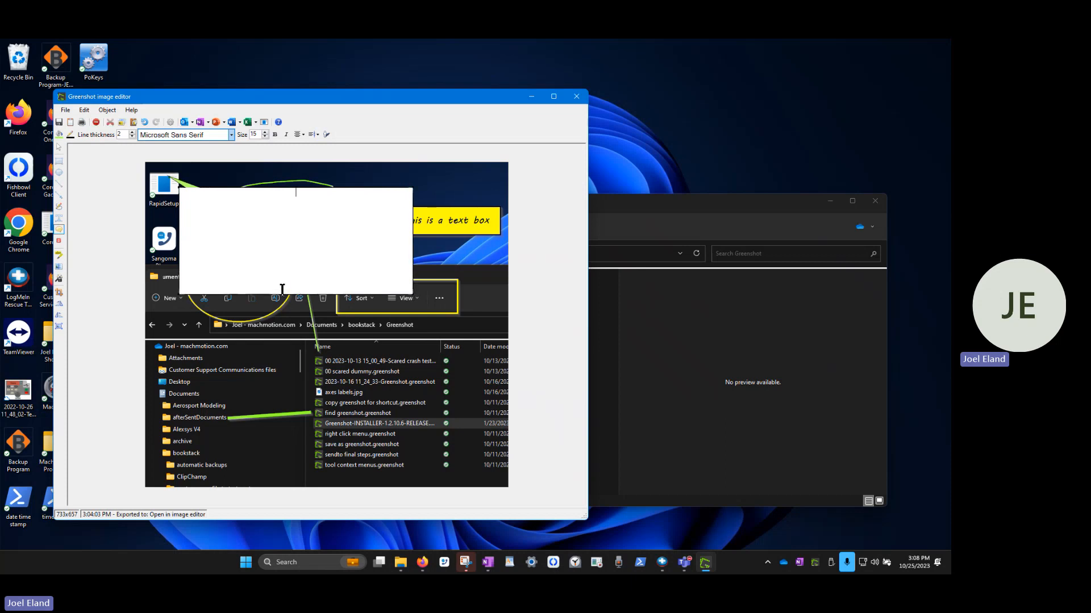
type("Rapid setup icon")
left_click_drag(181, 188, 237, 171)
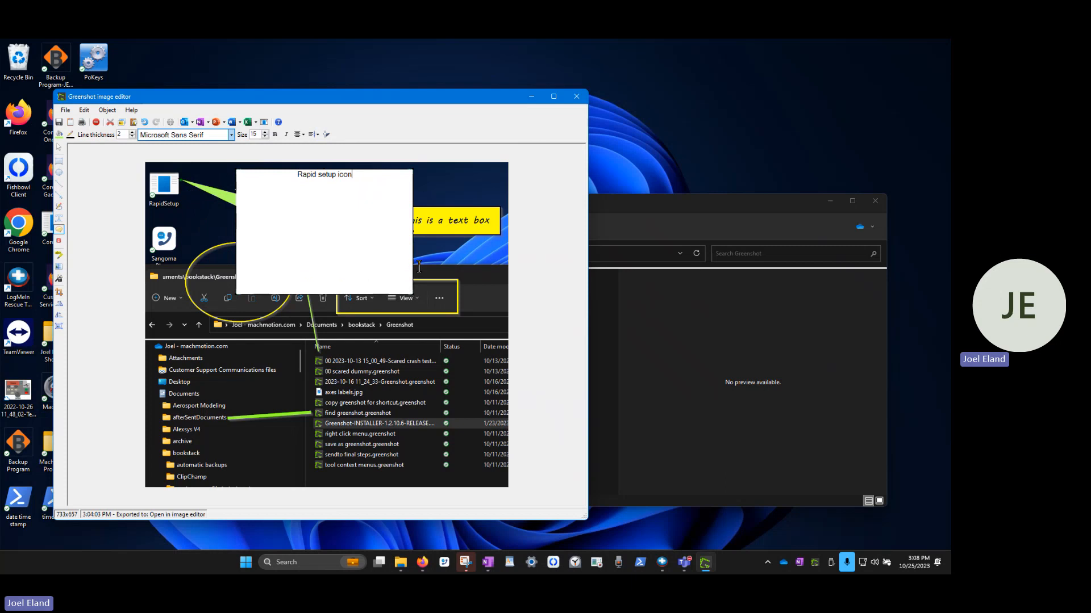
mouse_move(412, 292)
left_mouse_down()
mouse_move(421, 209)
mouse_move(346, 189)
left_mouse_up()
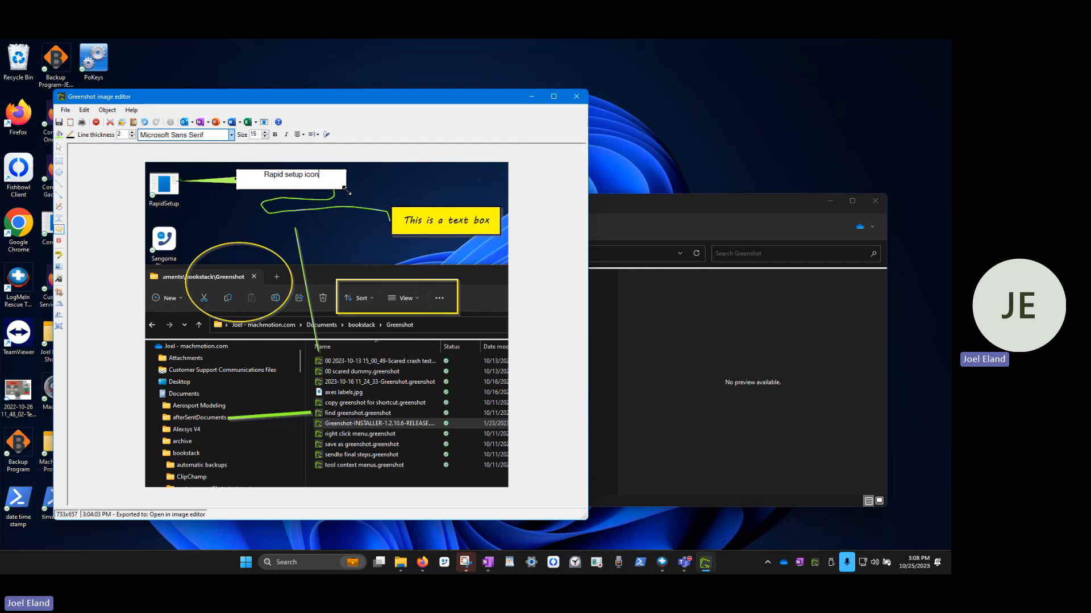
Center the speech bubble's text vertically, make it bold and set its font size to 19
left_click(317, 134)
left_click(317, 134)
left_click(317, 135)
left_click(321, 158)
key("ctrl+a")
left_click(276, 135)
left_click(265, 132)
left_click(265, 132)
left_click(264, 132)
left_click(265, 131)
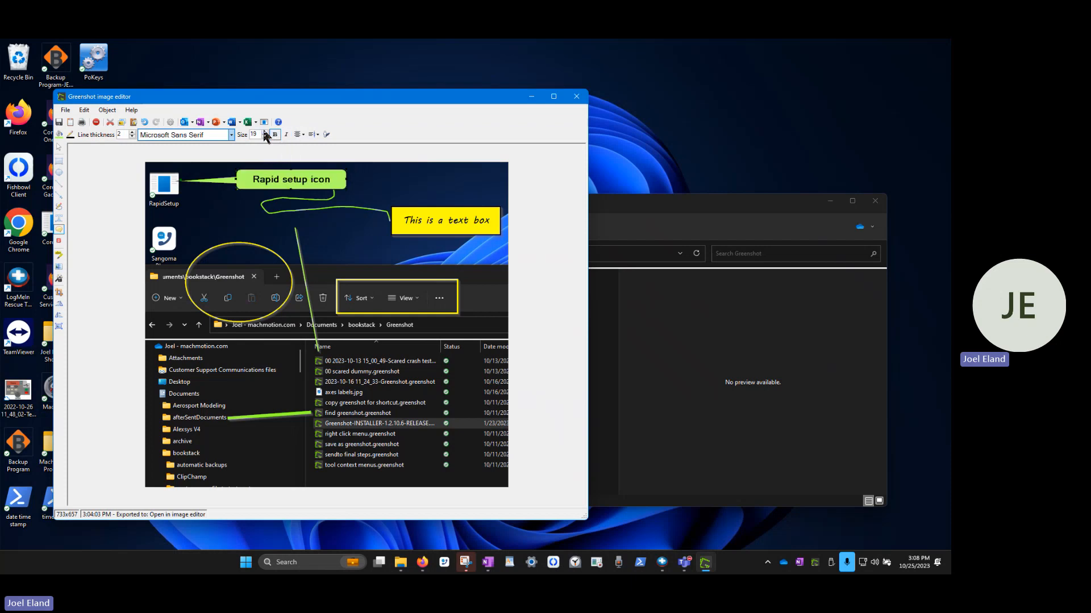
Change the speech bubble's fill color to yellow
left_click(59, 135)
left_click(106, 240)
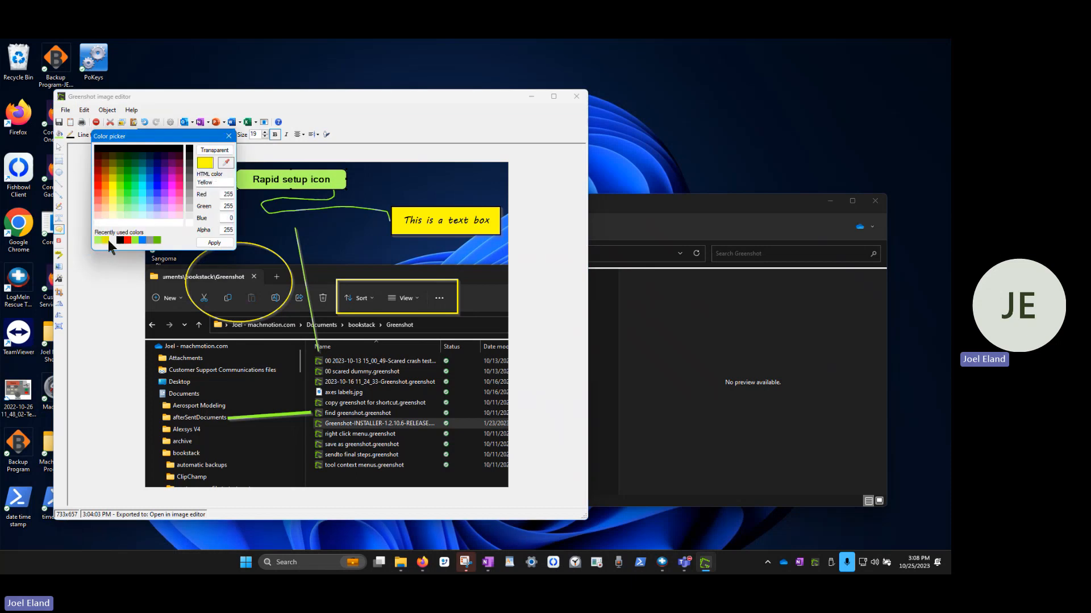
left_click(210, 243)
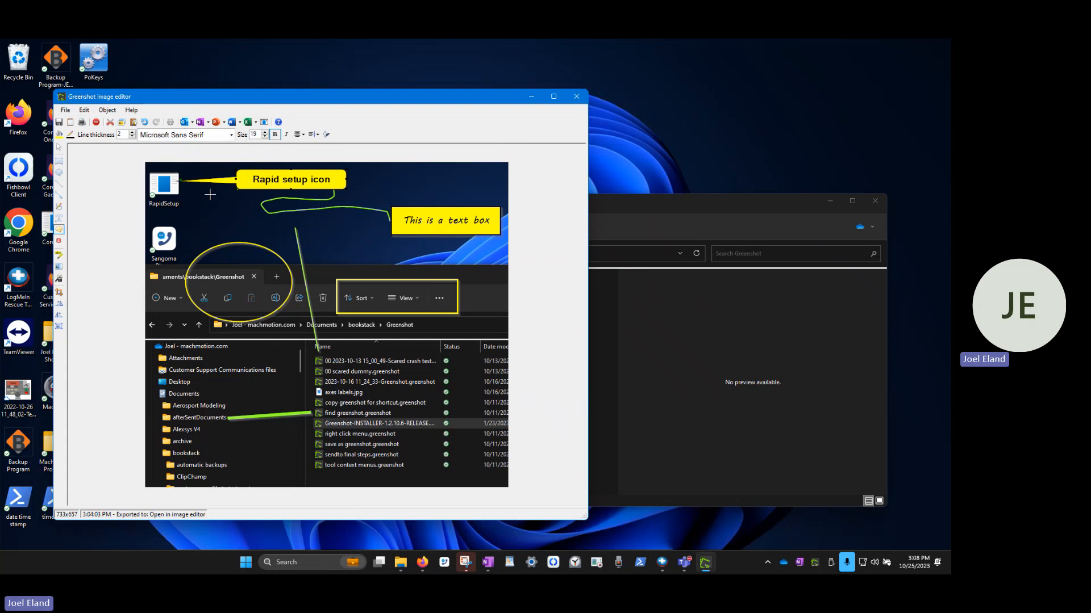
Place counters on the speech bubble, the text box and the ellipse's edge, and start the numbering at 5
left_click(59, 242)
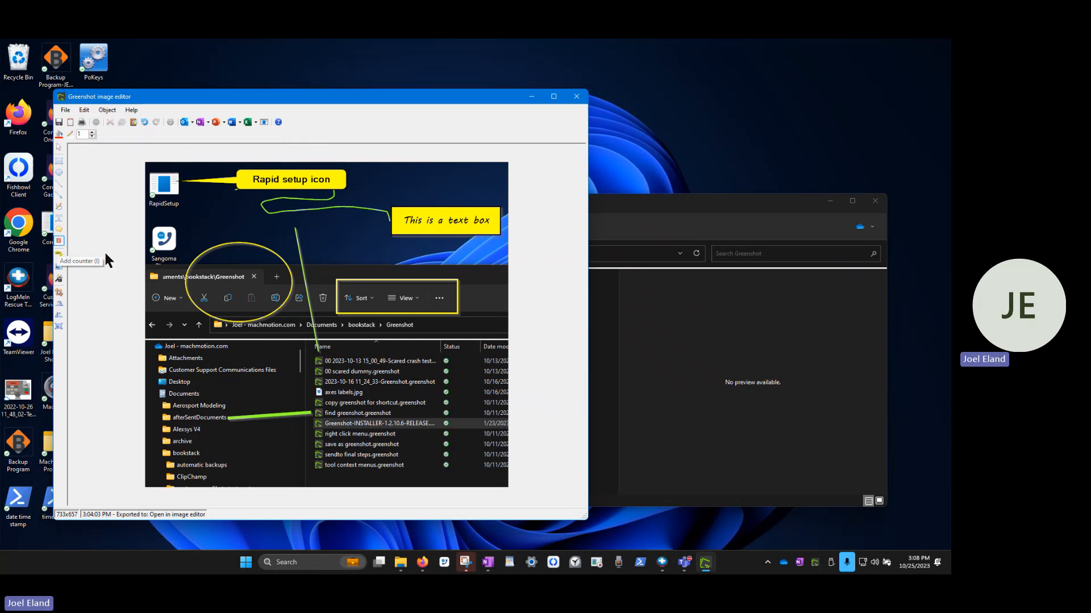
left_click(498, 202)
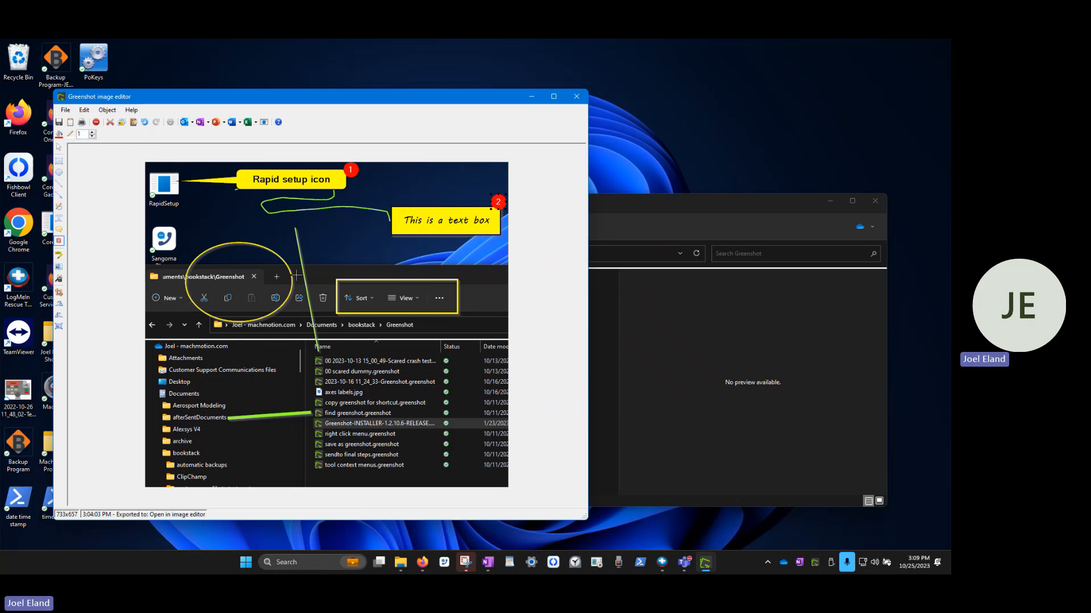
left_click(297, 275)
double_click(92, 132)
Give the counter beside the ellipse a yellow fill and a green #65CC00 line color
left_click(58, 135)
left_click(110, 253)
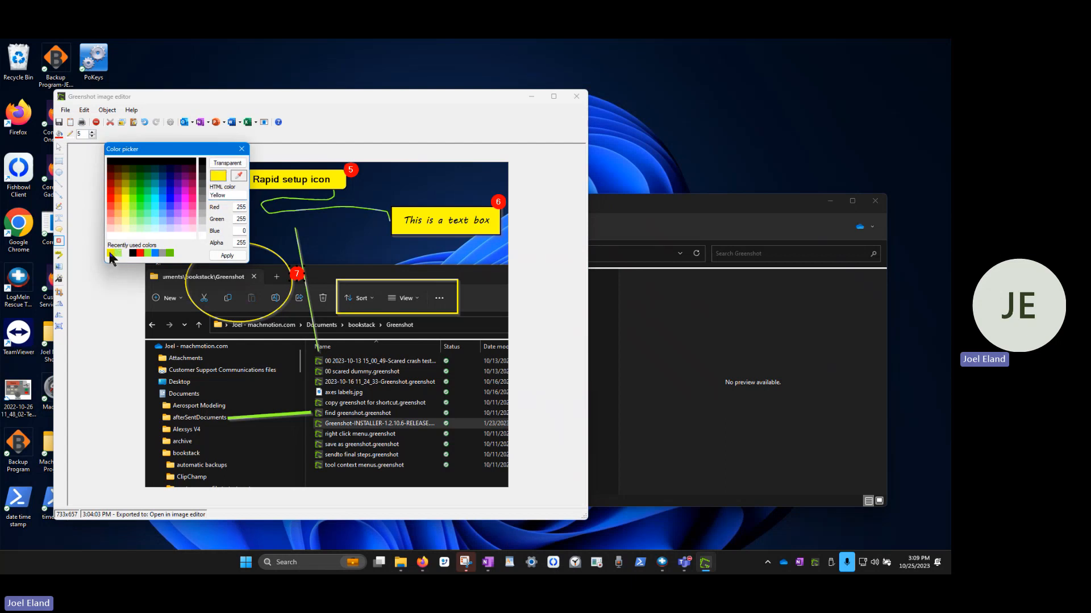
left_click(217, 253)
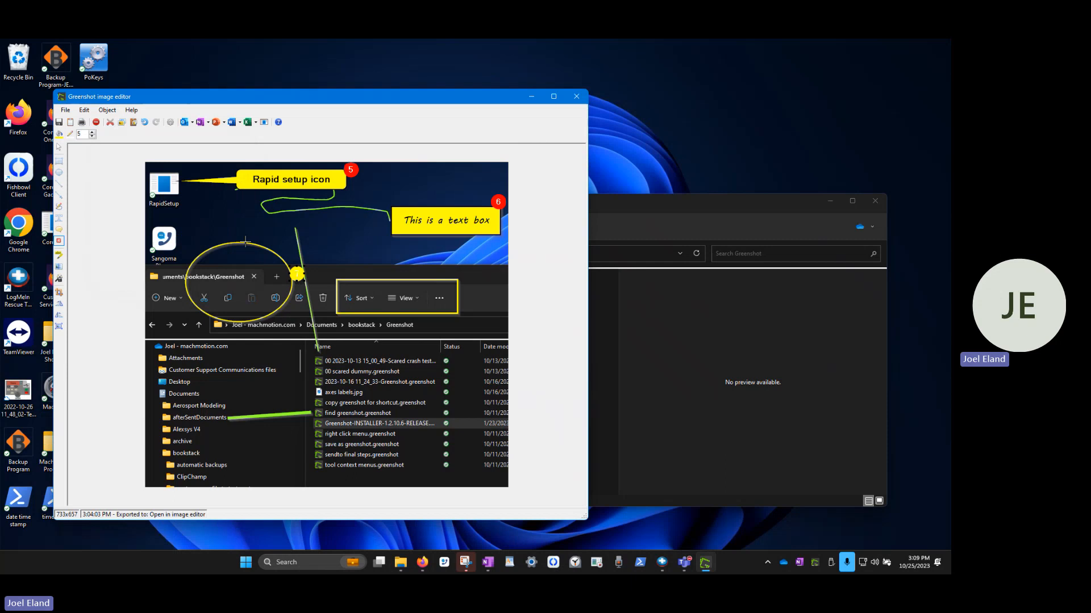
left_click(70, 134)
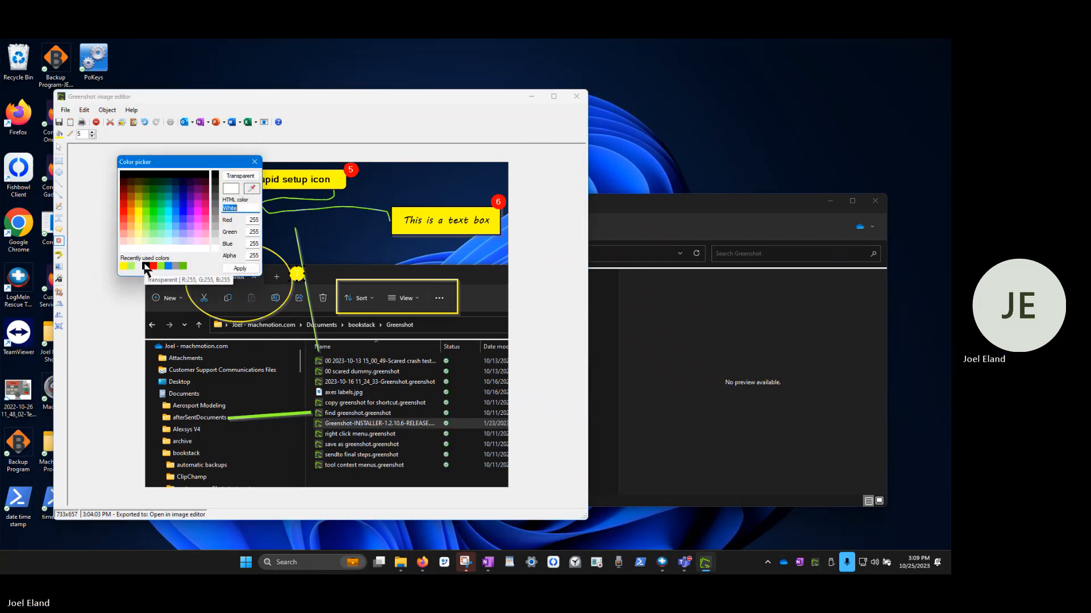
left_click(183, 266)
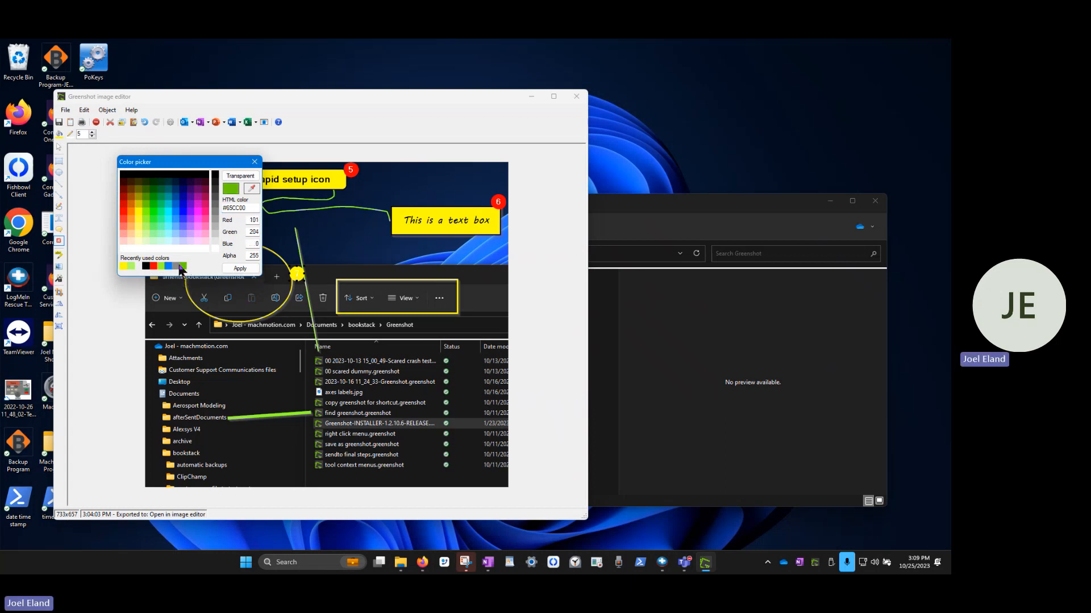
left_click(239, 268)
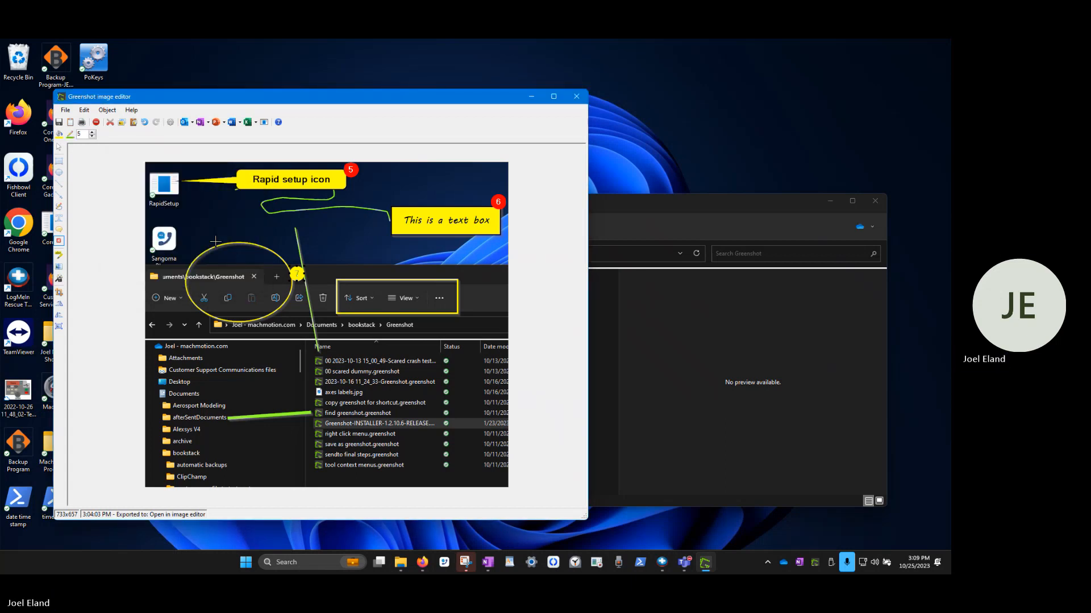
left_click(296, 275)
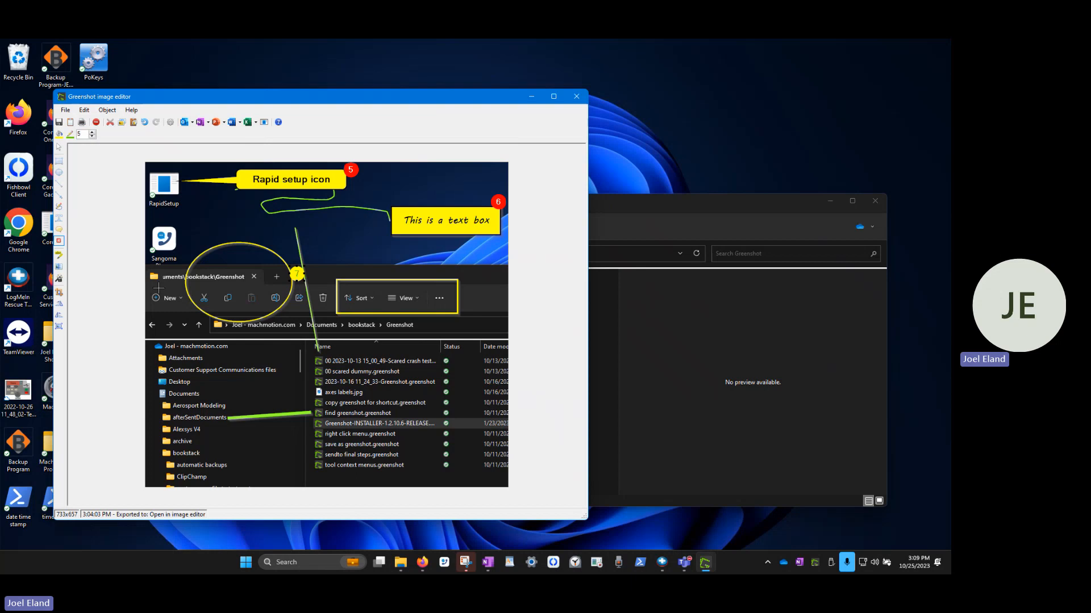
Highlight the first file name in the captured file list
left_click(59, 256)
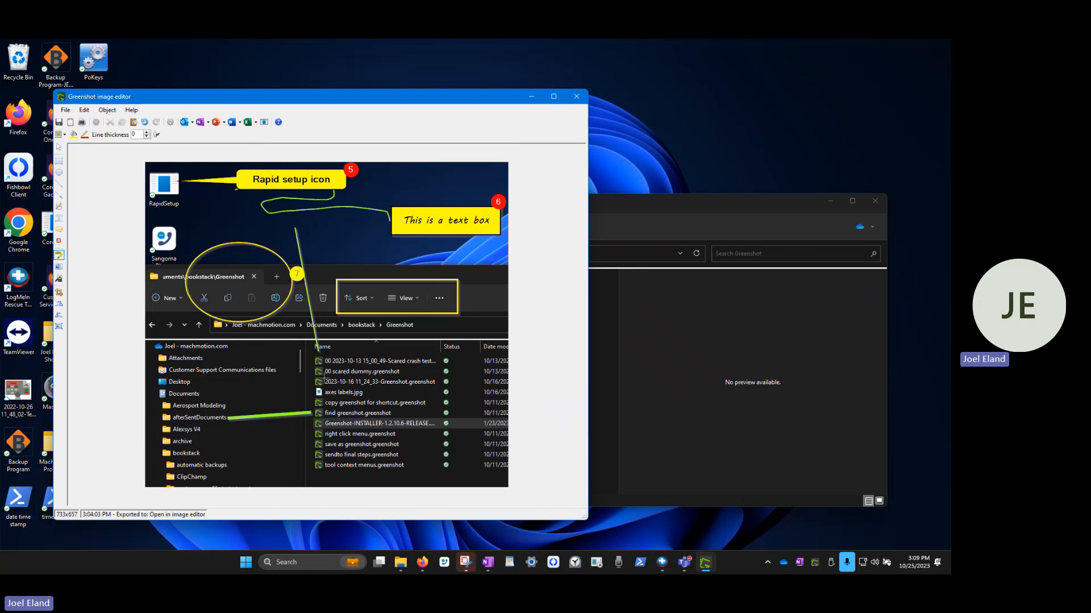
left_click_drag(312, 353, 439, 370)
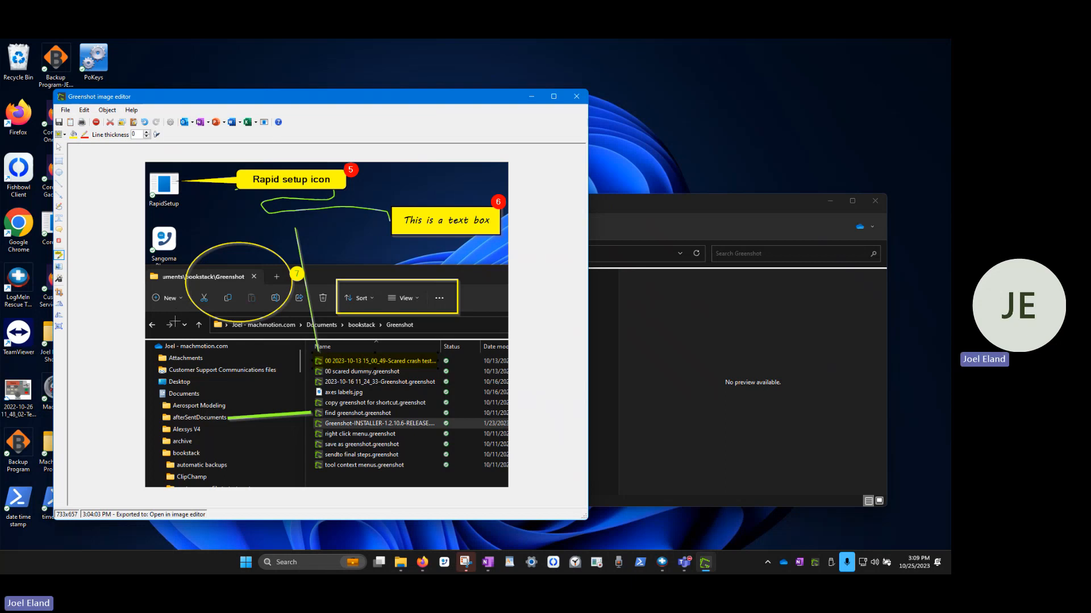
Switch to Firefox, capture the donation text region of the Greenshot thank-you page and open it in the image editor
left_click(426, 564)
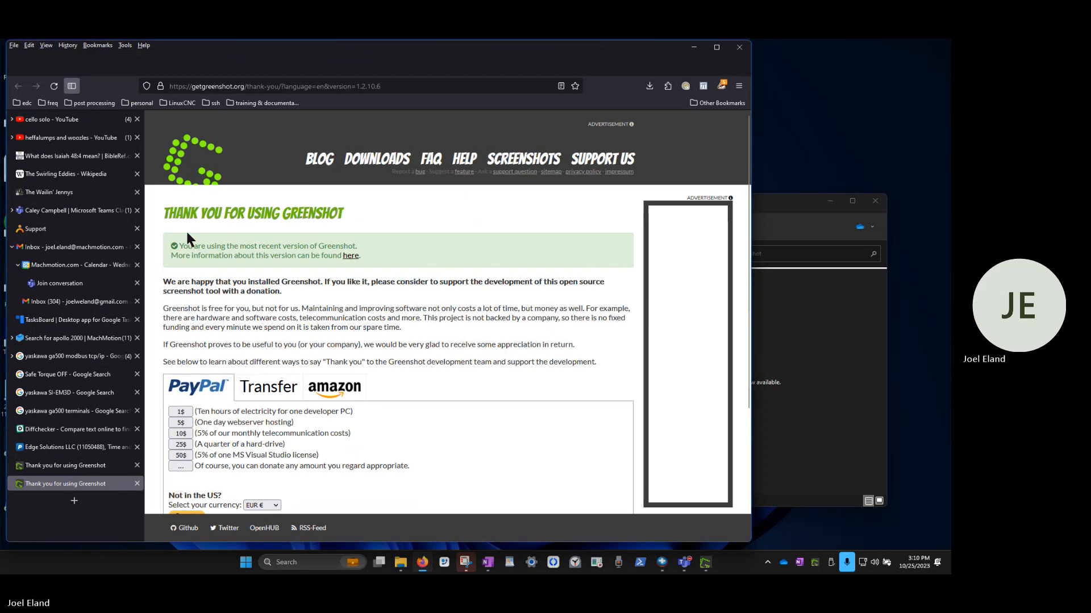
key("Print")
left_click_drag(152, 273, 615, 396)
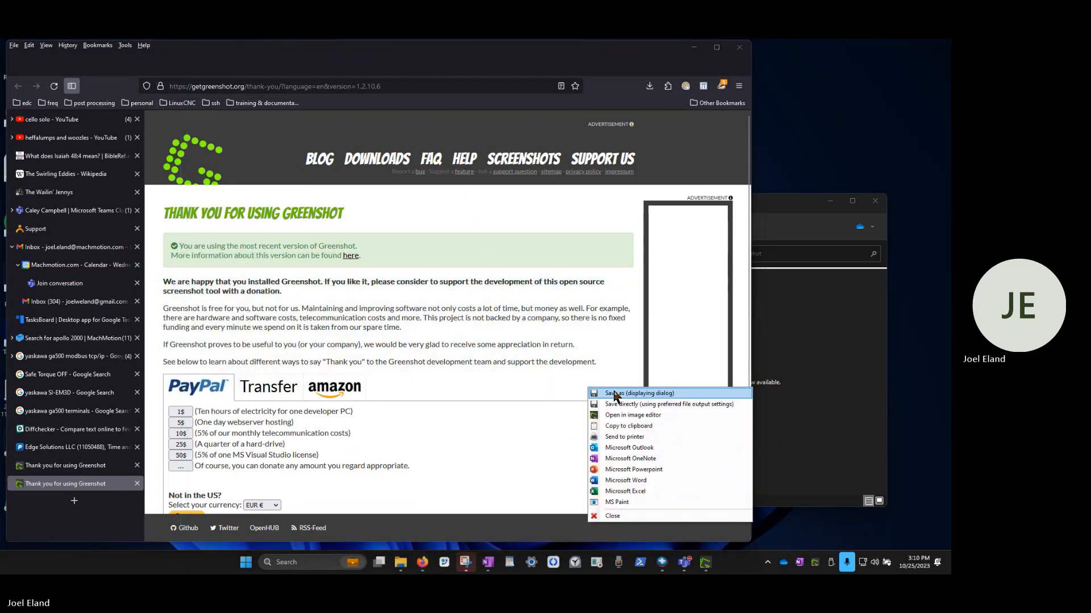
left_click(630, 415)
left_click(630, 414)
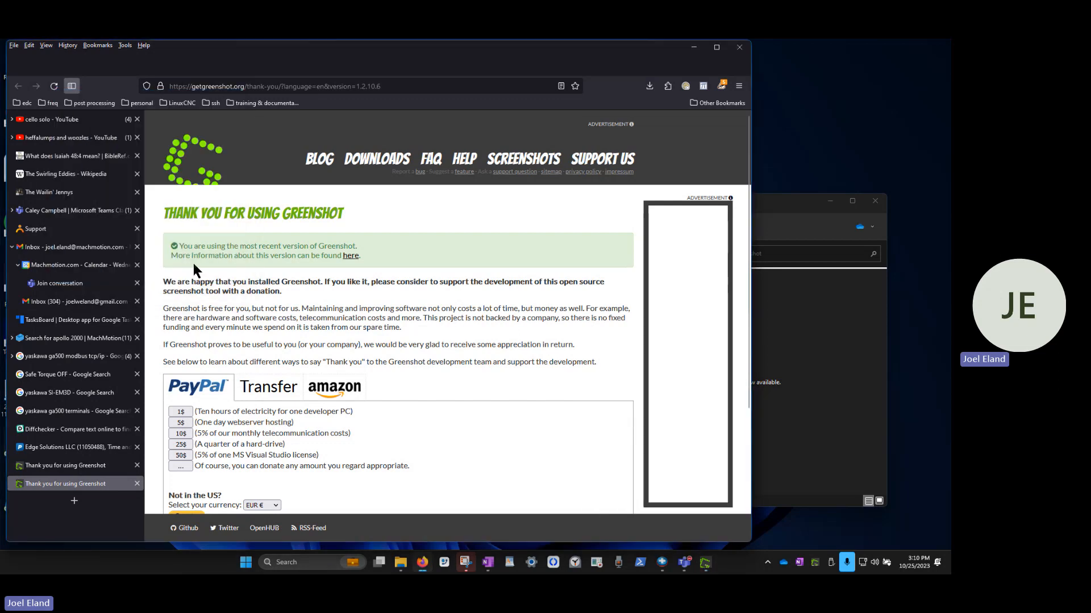
Minimize Firefox and the annotated file list capture, and enlarge the editor window holding the donation text capture
left_click(694, 47)
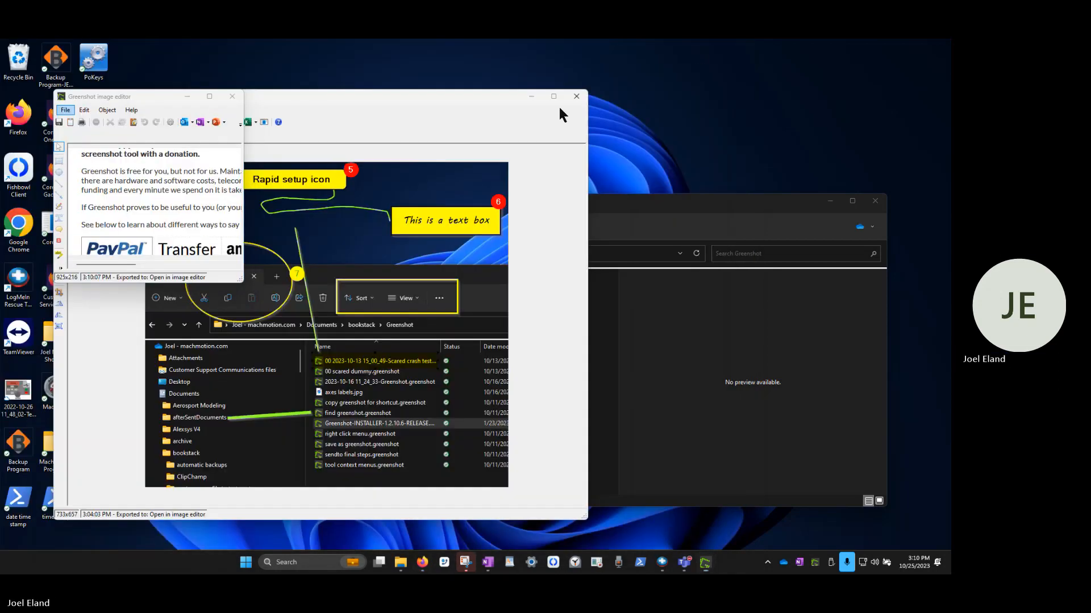
left_click(262, 276)
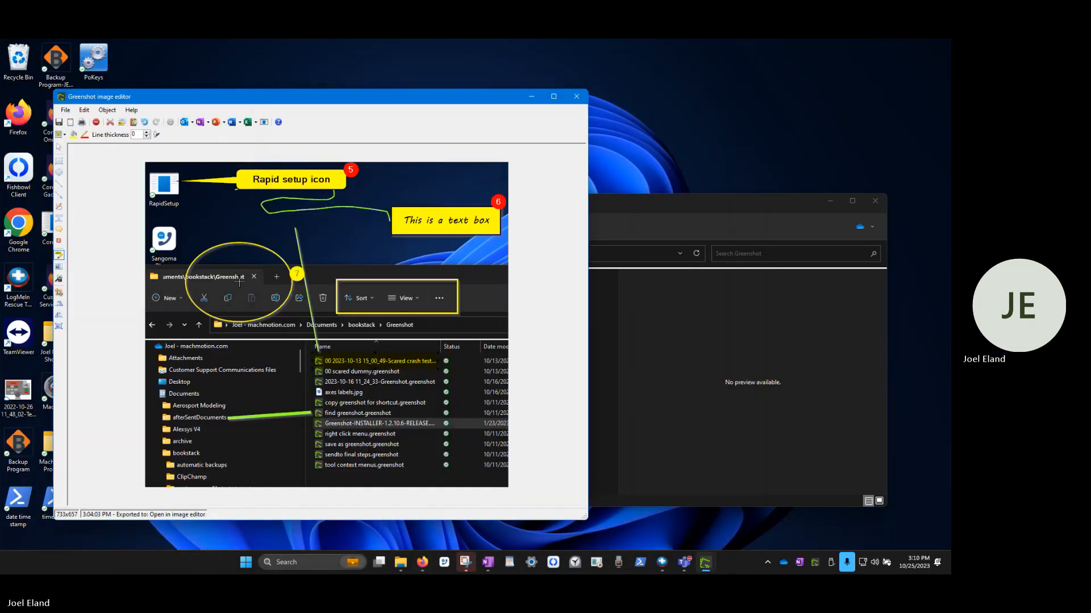
left_click(531, 97)
left_click_drag(241, 281, 571, 348)
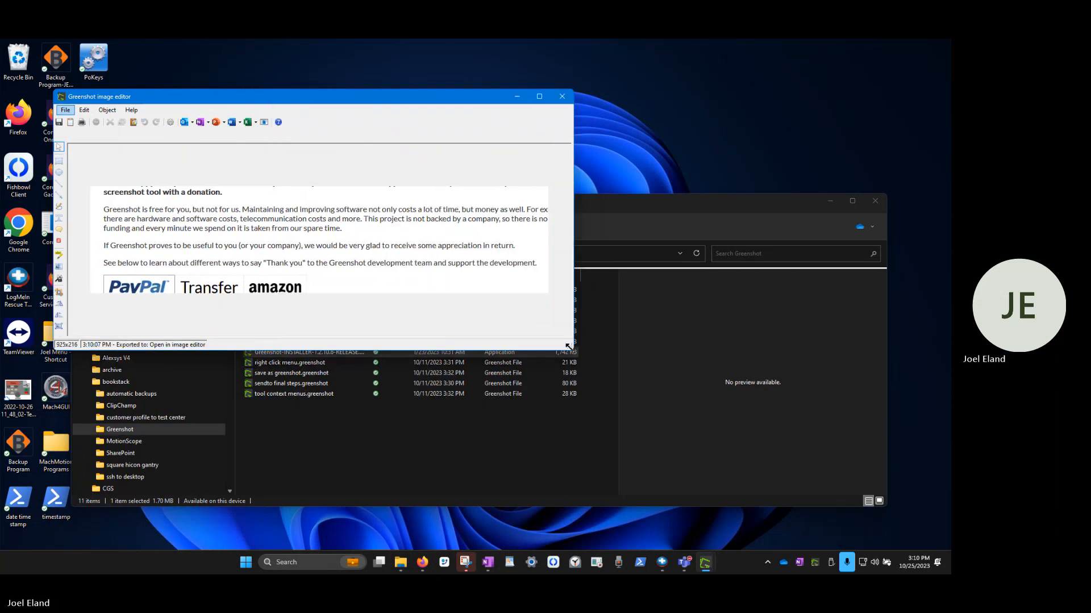
Highlight "for you, but not for us. Maintaining and improving software" in the donation text and set the highlight's line thickness to 1
left_click(59, 255)
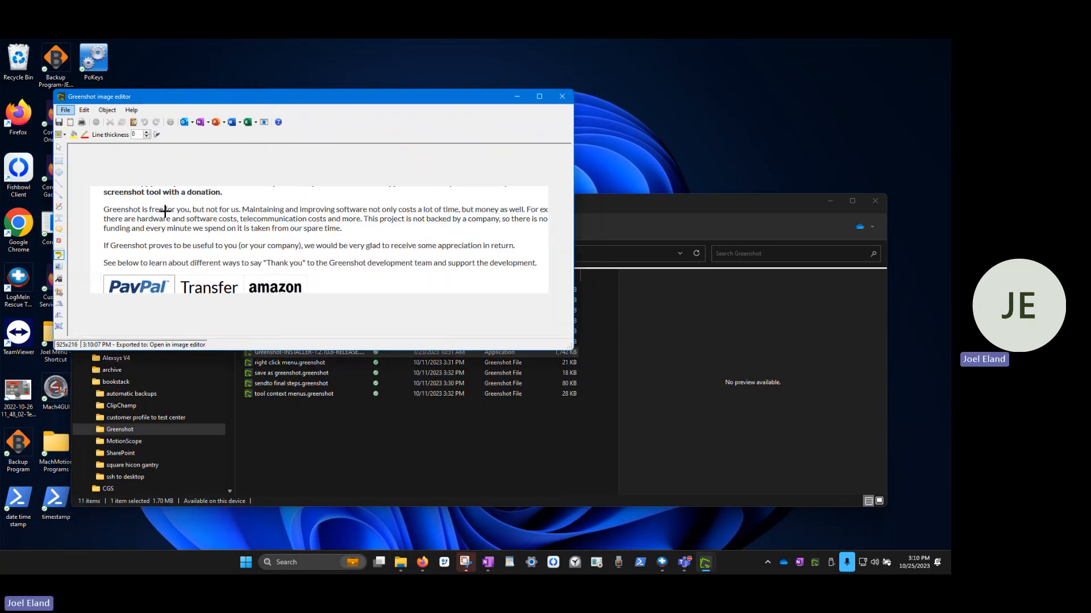
mouse_move(163, 202)
left_mouse_down()
mouse_move(279, 222)
mouse_move(375, 220)
left_mouse_up()
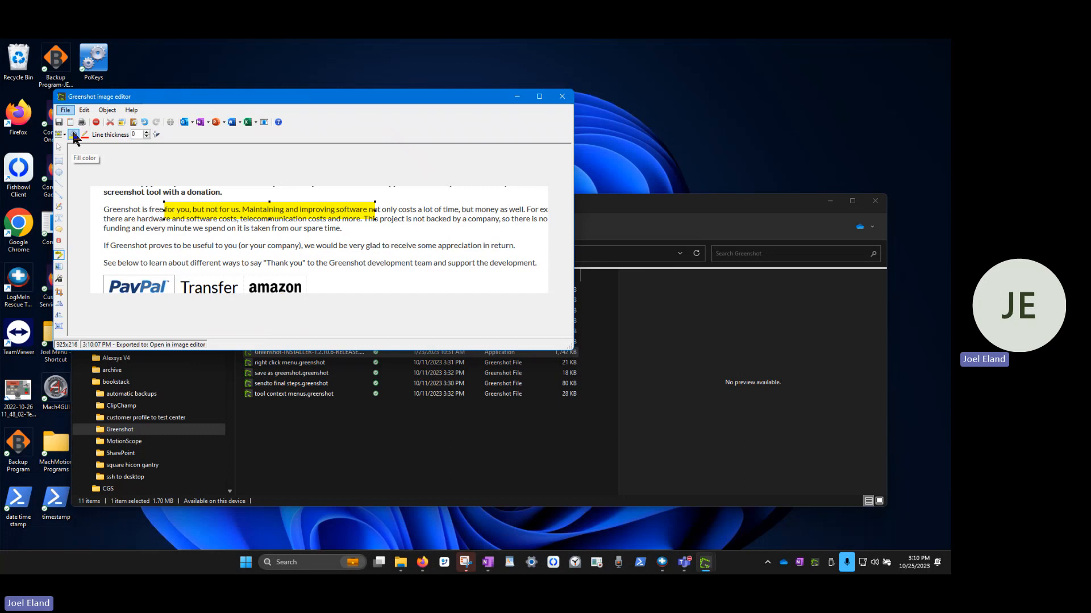
left_click(147, 132)
left_click(147, 132)
left_click(147, 132)
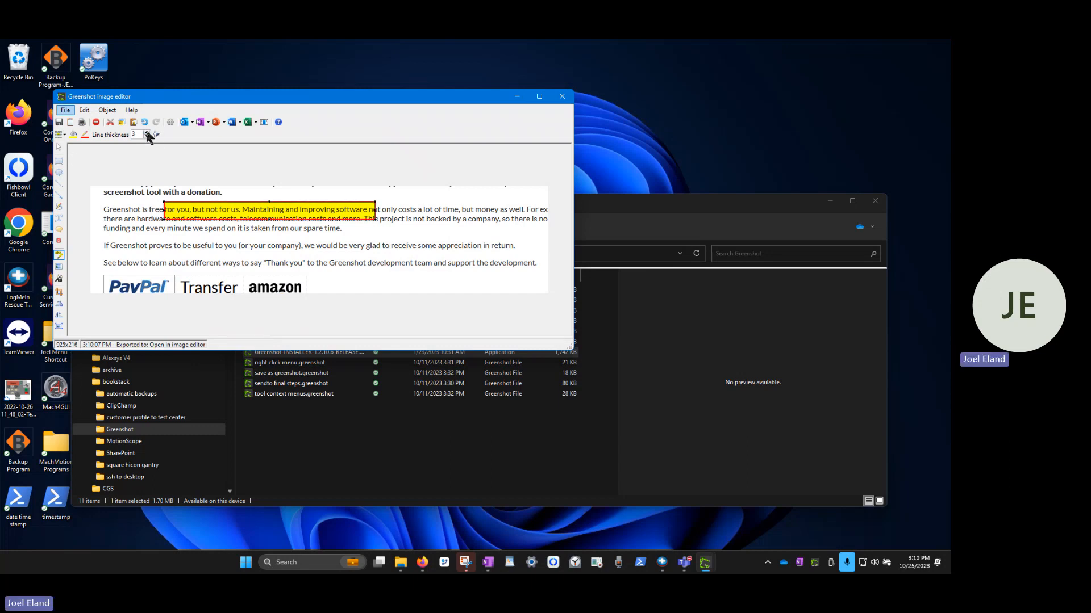
left_click(146, 132)
left_click(147, 133)
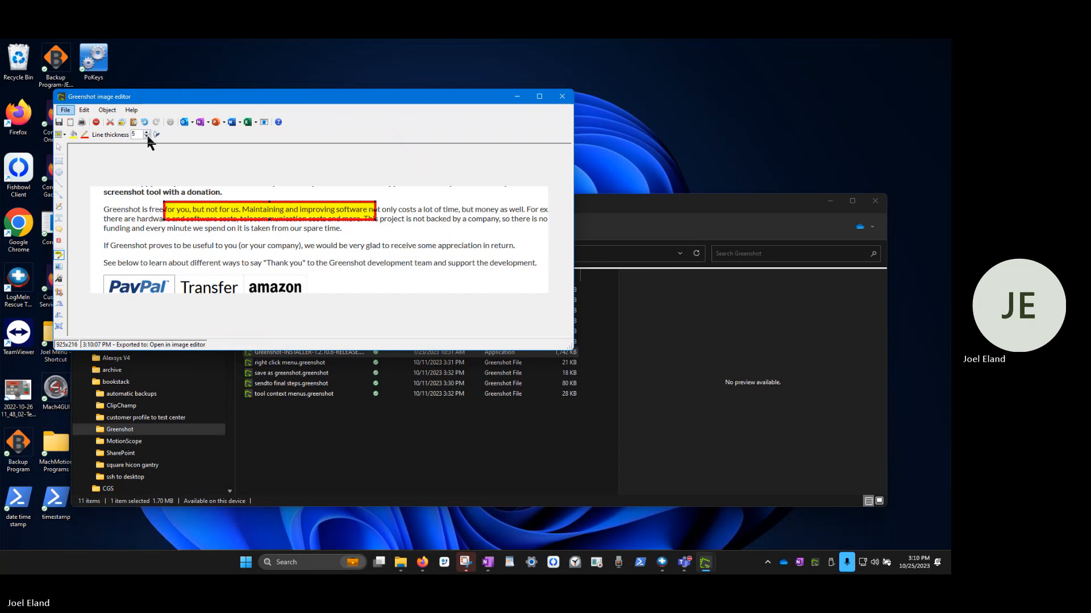
left_click(148, 135)
left_click(148, 135)
left_click(148, 135)
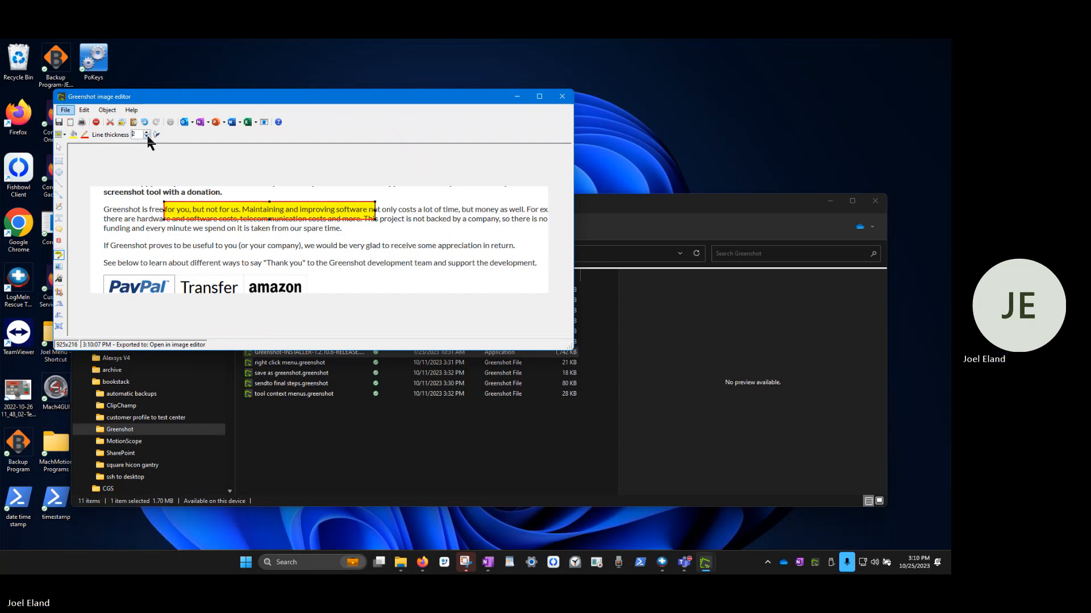
left_click(147, 137)
Obfuscate the words "Thank you" in the donation text by pixelating them with a pixel size of 5
left_click(60, 271)
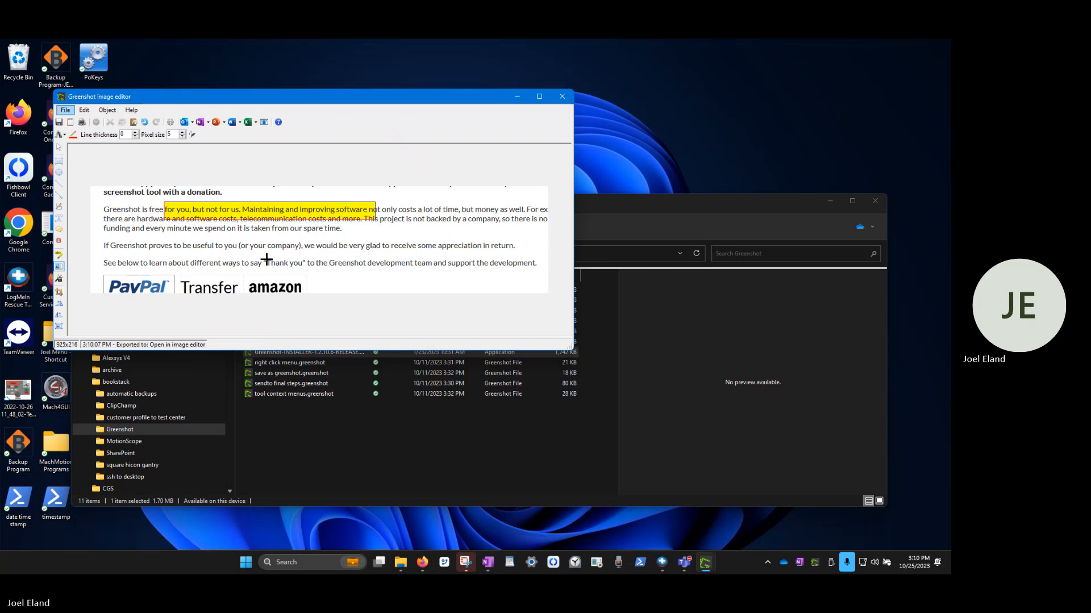
left_click_drag(260, 259, 285, 270)
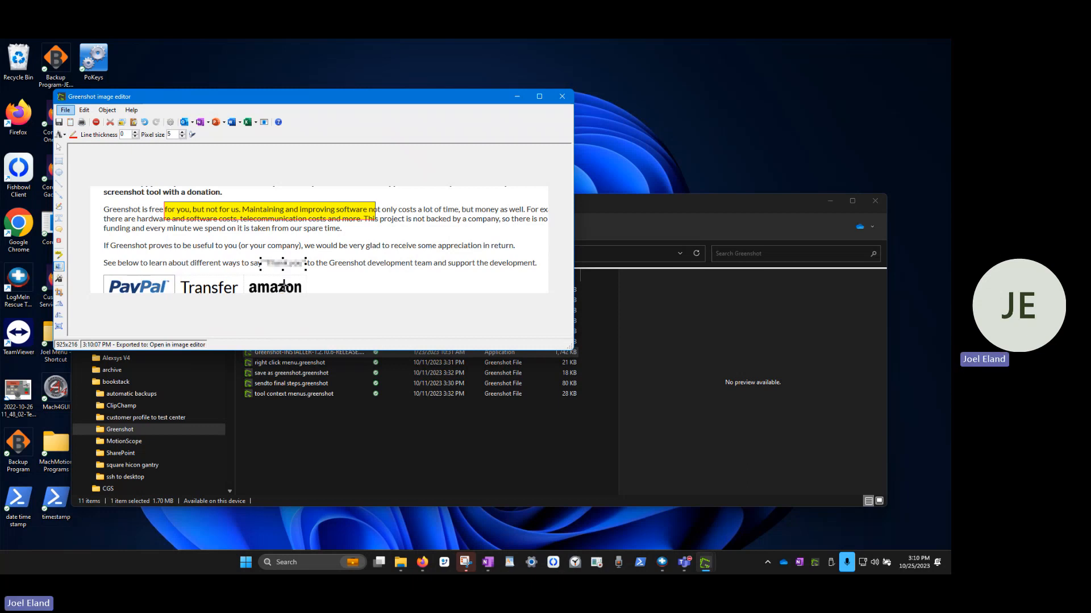
left_click(181, 137)
left_click(182, 137)
left_click(181, 137)
left_click(183, 132)
left_click(182, 132)
left_click(182, 132)
Resize the image to a width of 700 pixels while maintaining the aspect ratio
left_click(59, 327)
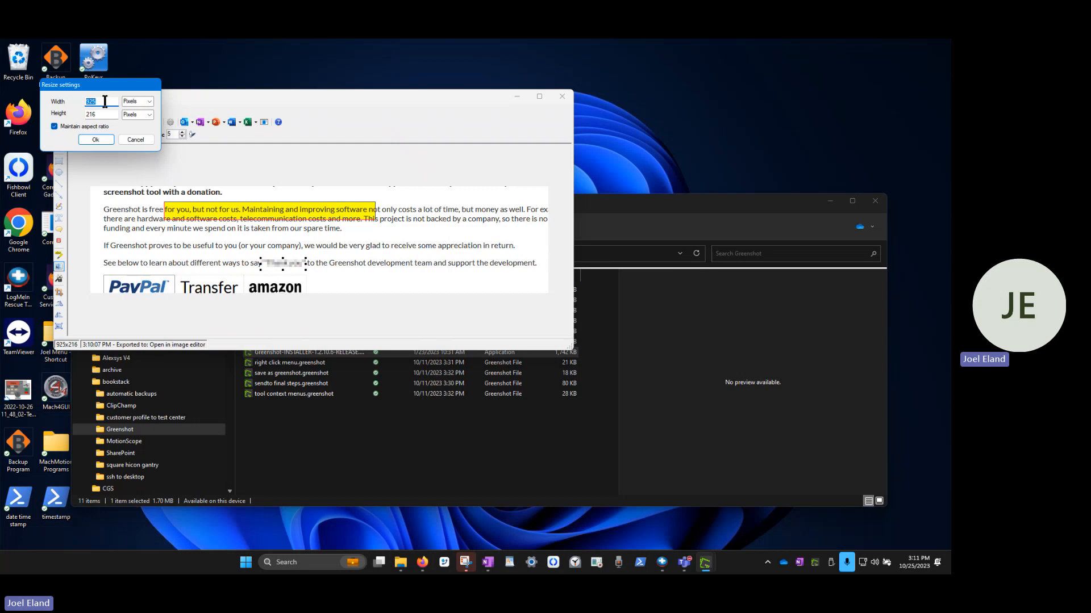
type("700")
key("Tab")
key("Tab")
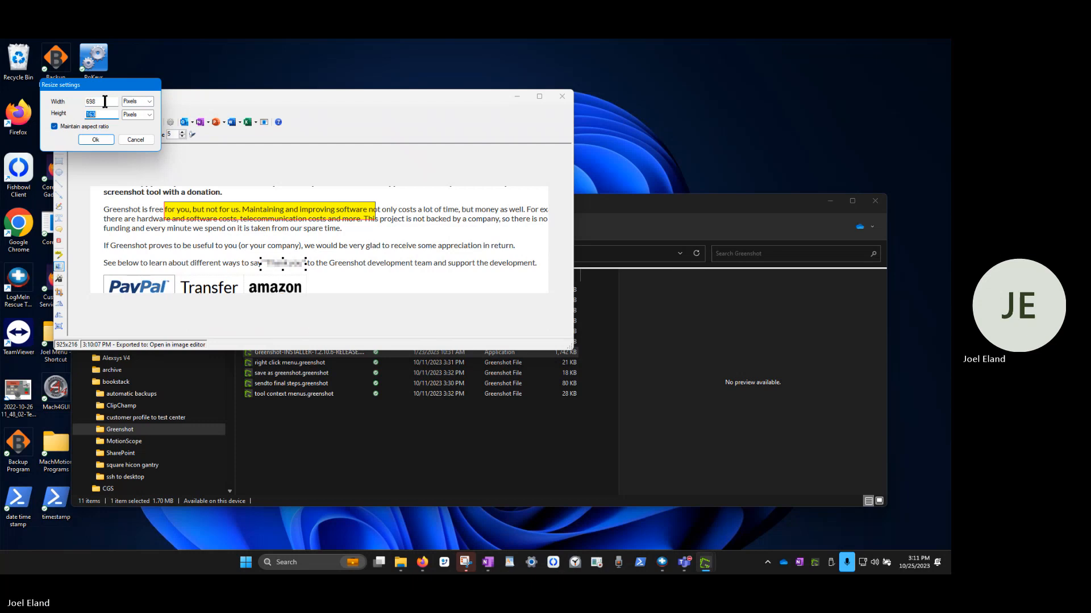
left_click(95, 141)
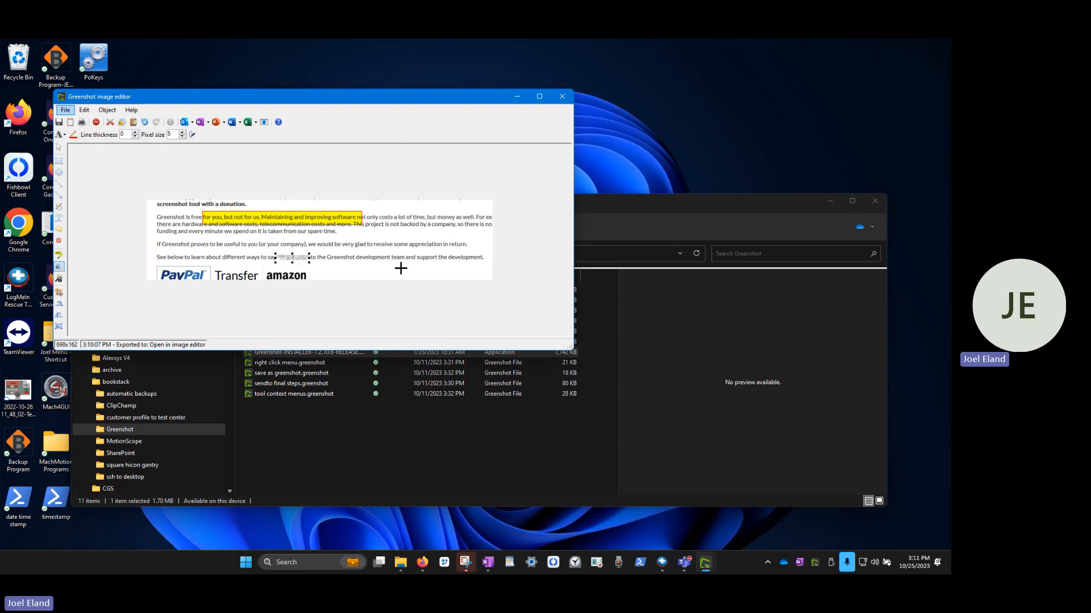
Crop the image to about 474 x 109 pixels, keeping the text from "screenshot tool with a donation" to "If Greenshot proves"
left_click(59, 293)
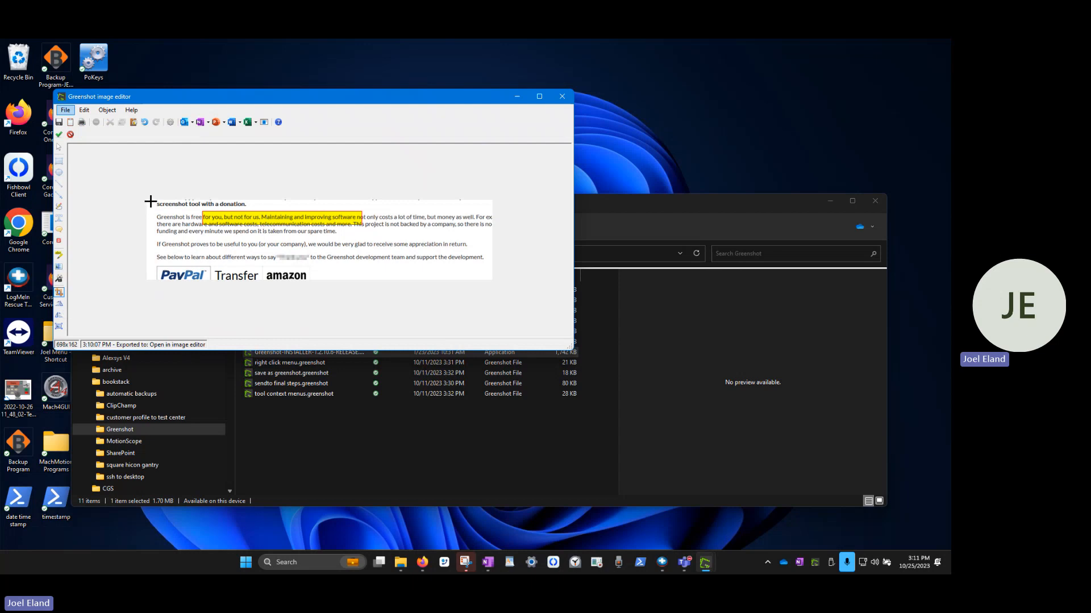
left_click_drag(150, 201, 386, 255)
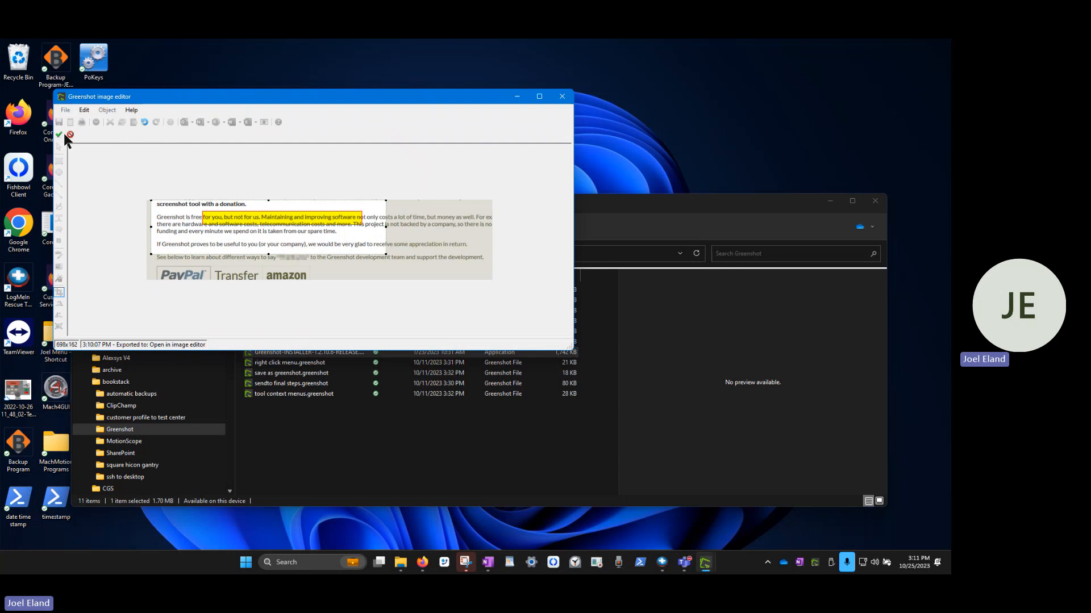
left_click(59, 135)
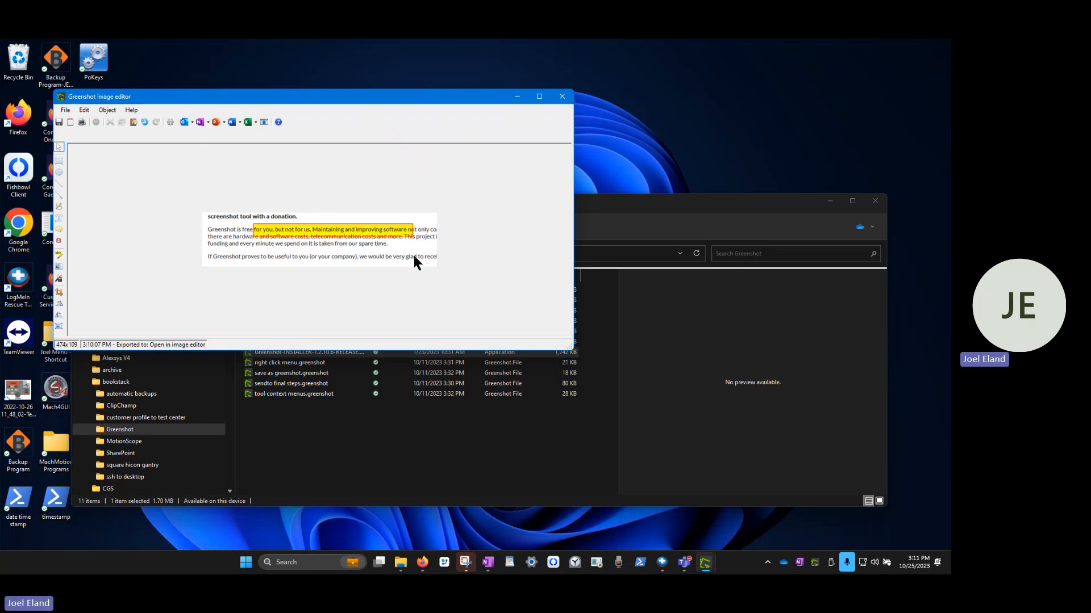
Rotate the image a full turn clockwise, a full turn counterclockwise, and finally a quarter turn clockwise
left_click(59, 305)
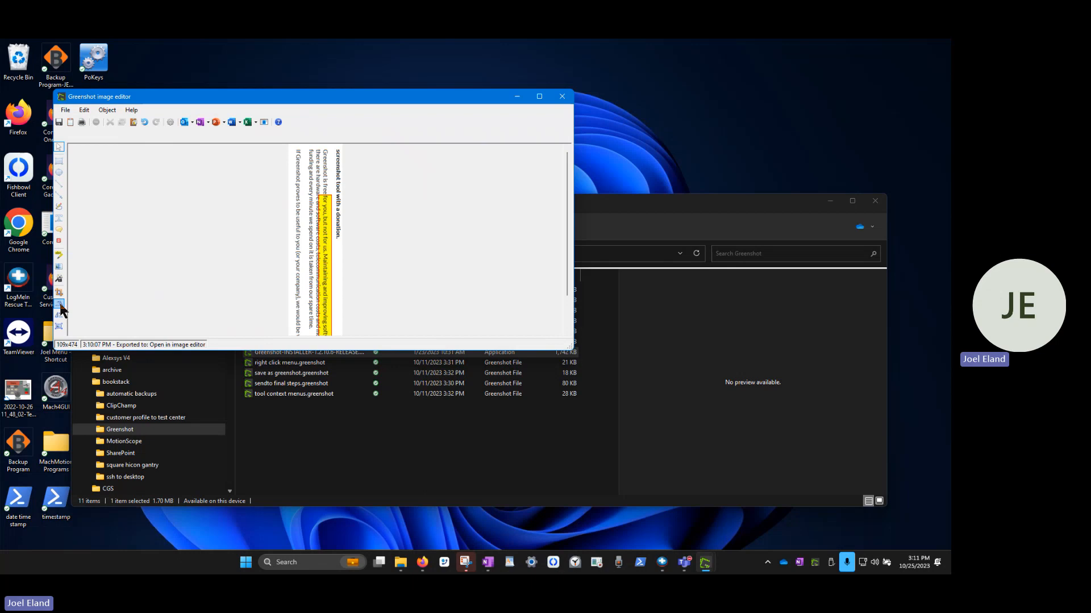
left_click(59, 305)
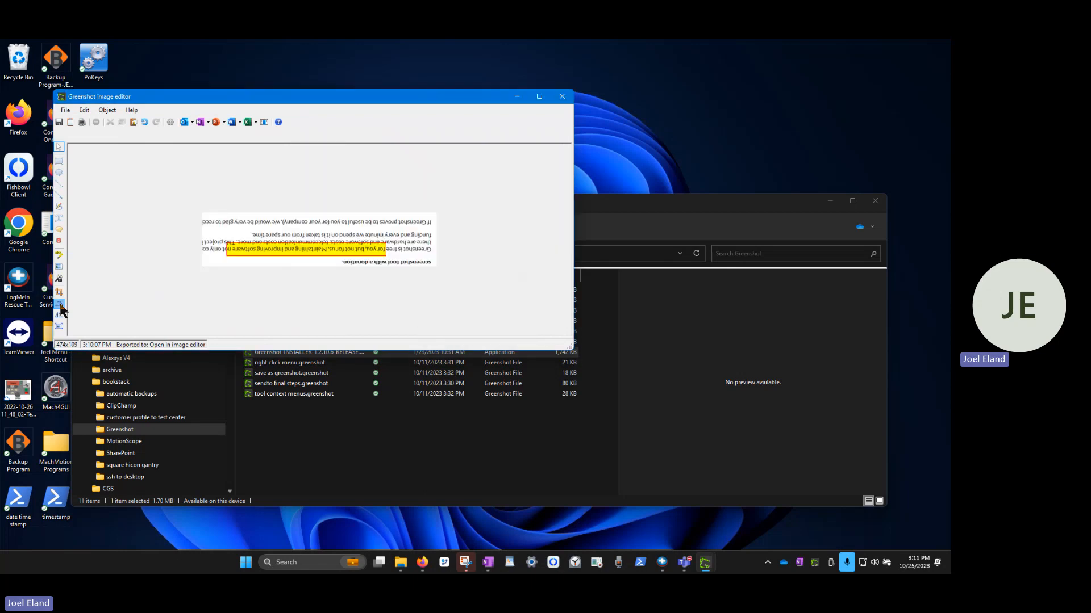
left_click(60, 305)
left_click(60, 305)
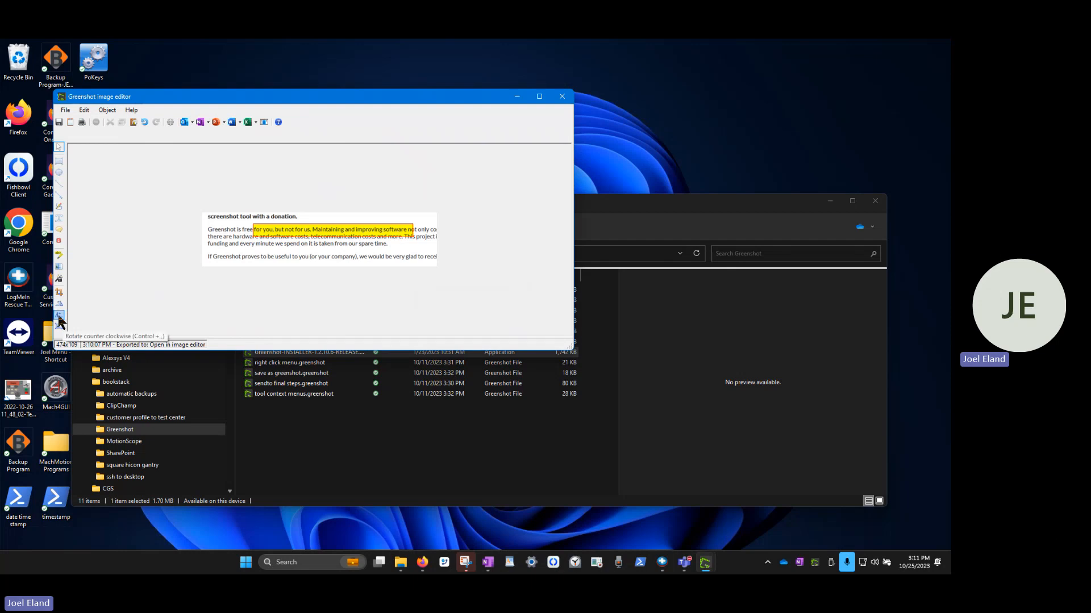
left_click(58, 314)
left_click(58, 315)
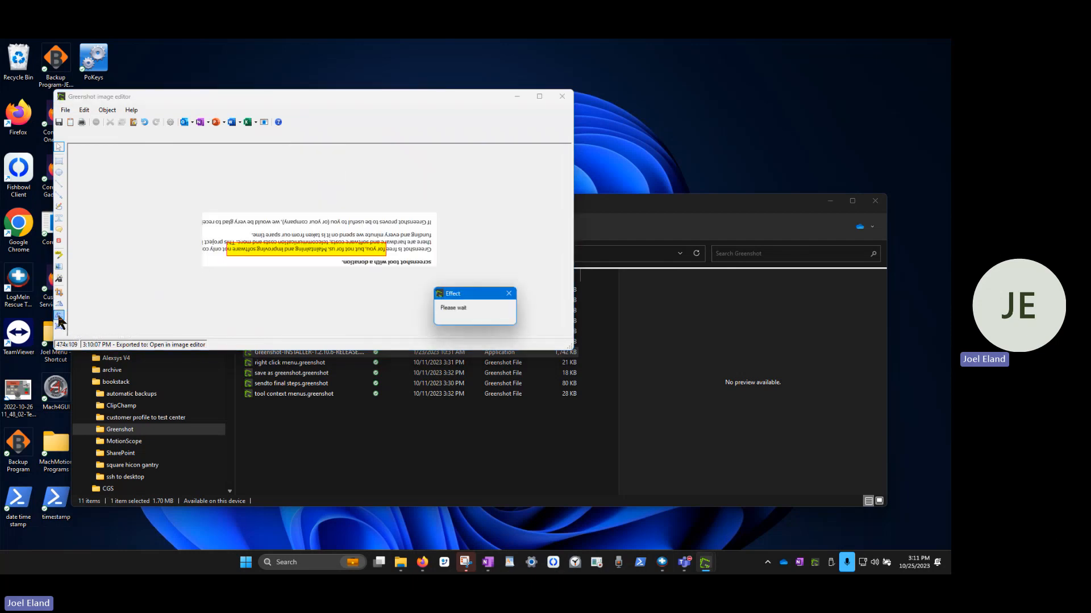
left_click(58, 315)
left_click(57, 315)
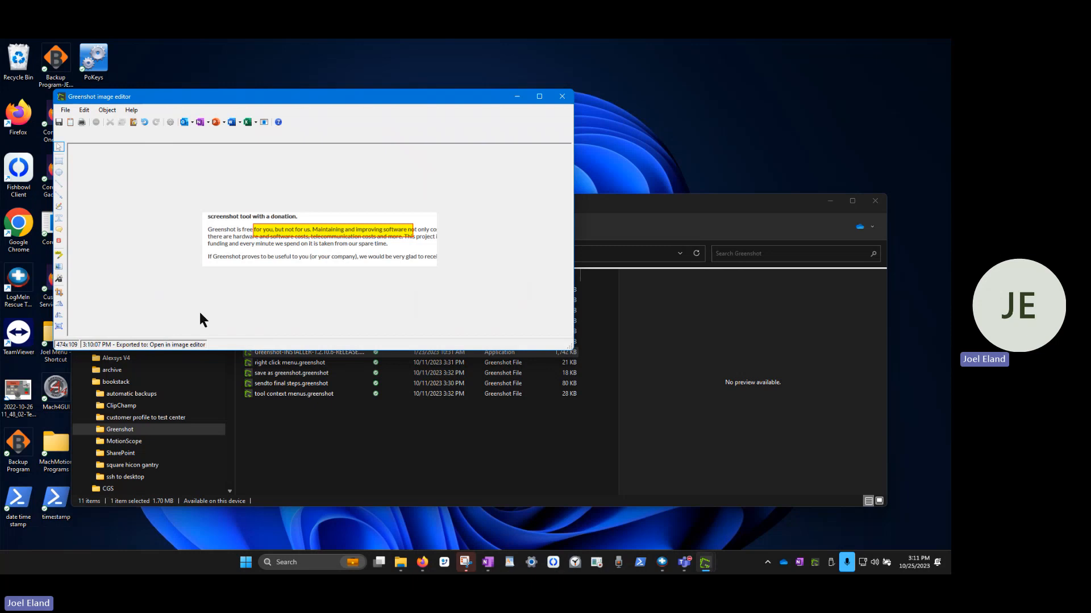
left_click(58, 304)
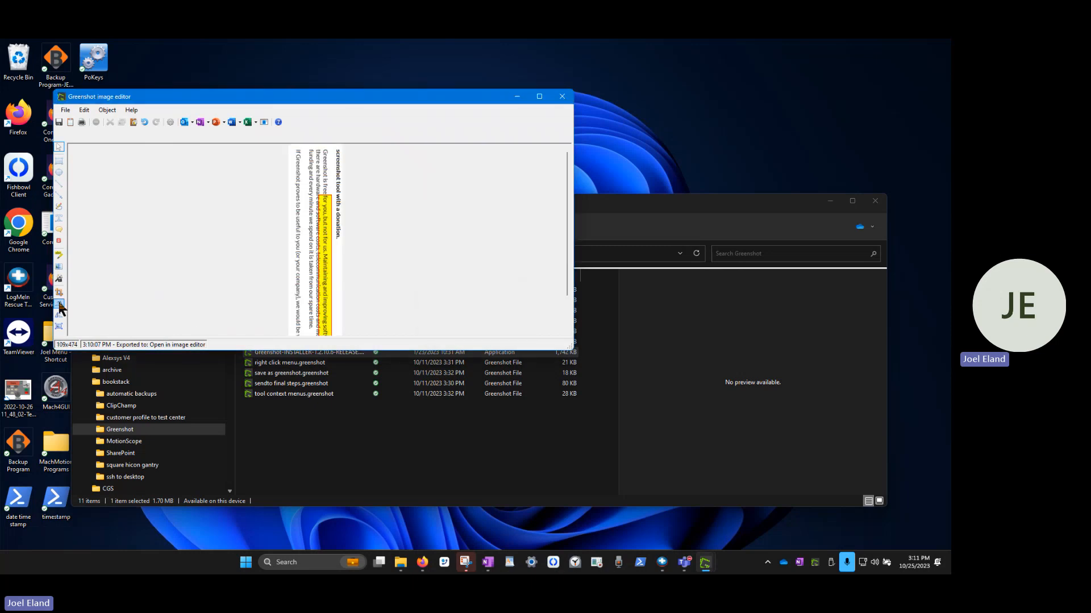
Look through the image effects the editor offers for the capture
left_click(60, 292)
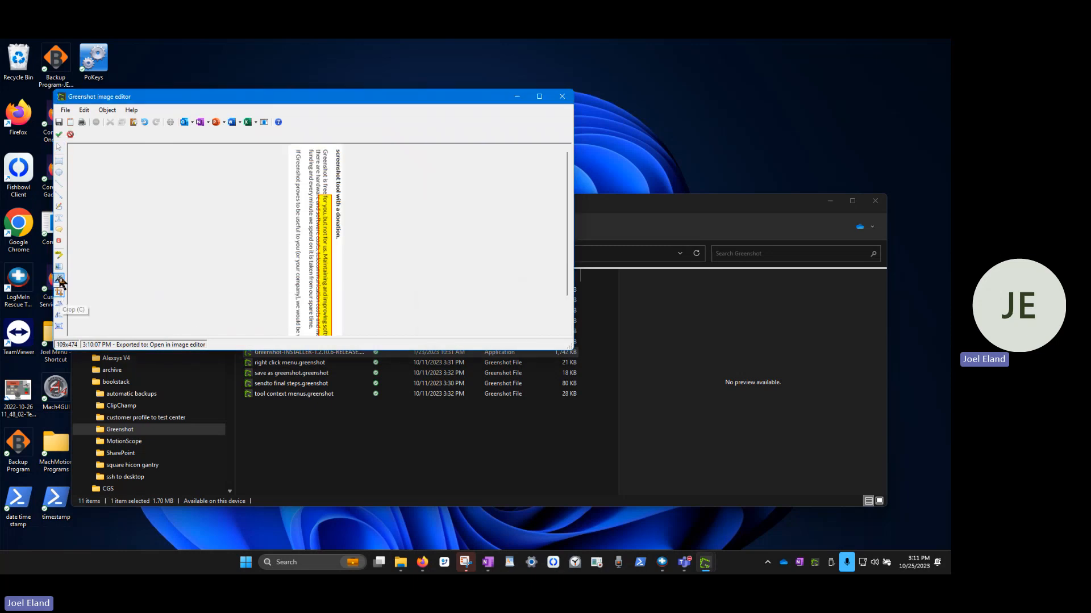
left_click(59, 279)
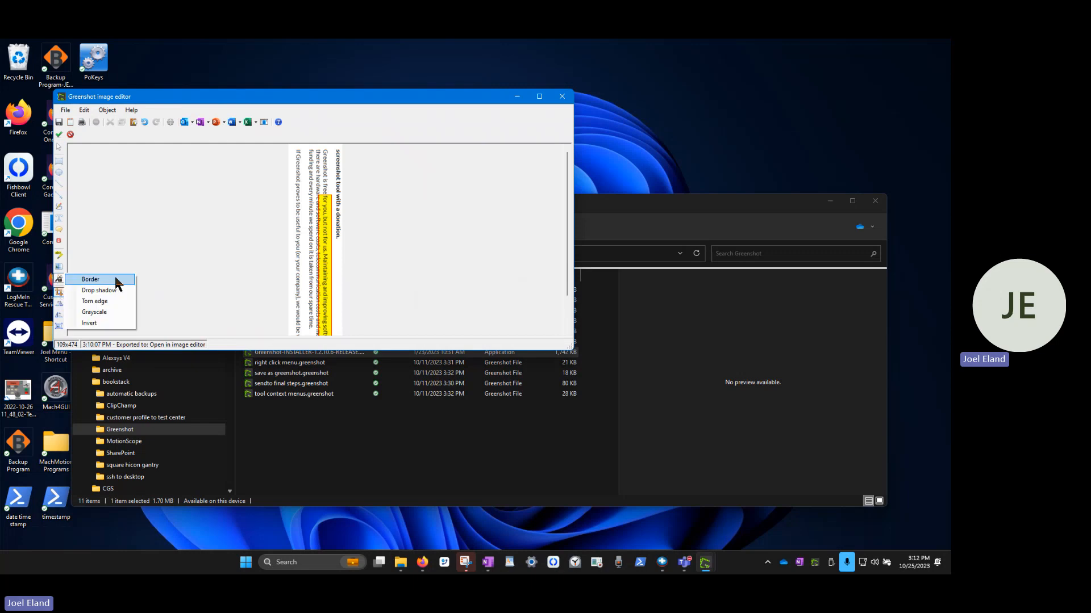
left_click(109, 321)
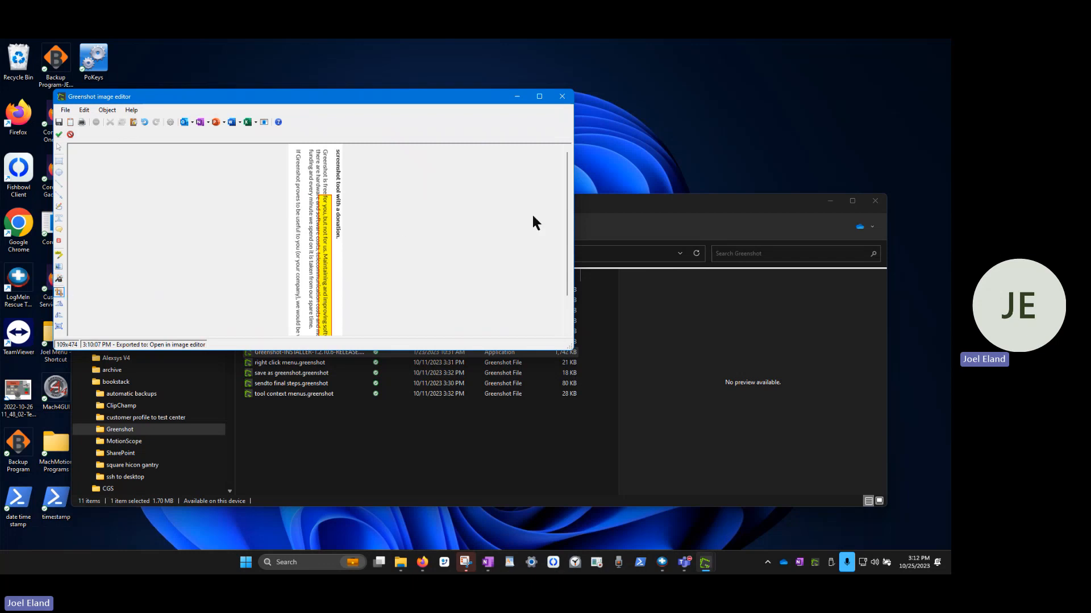
left_click(738, 201)
left_click(408, 101)
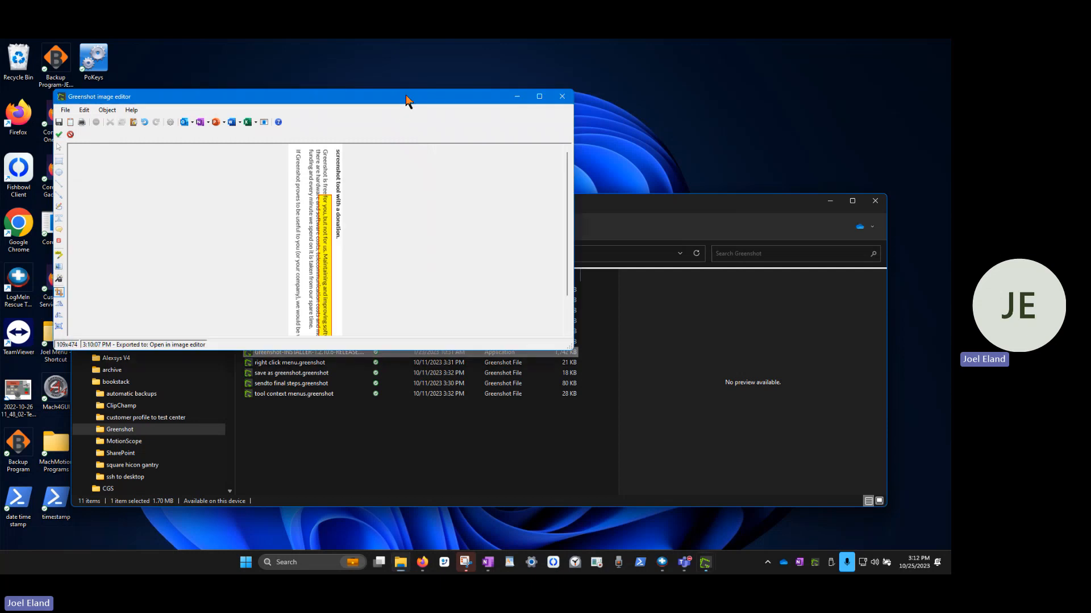
Check the capture's Save As dialog, cancel it, and close the editor without saving
left_click(65, 110)
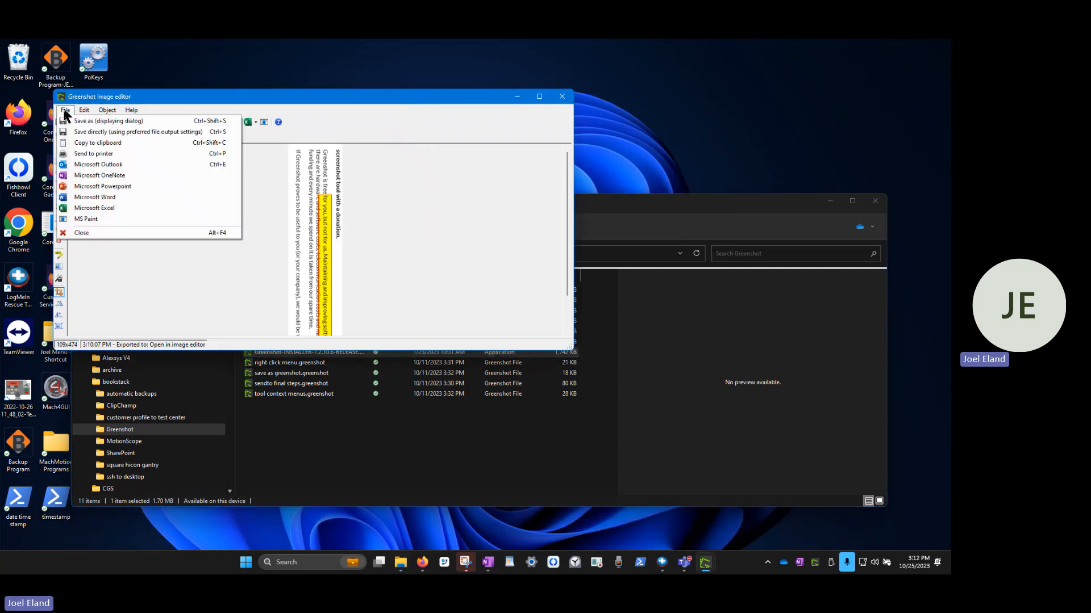
left_click(105, 120)
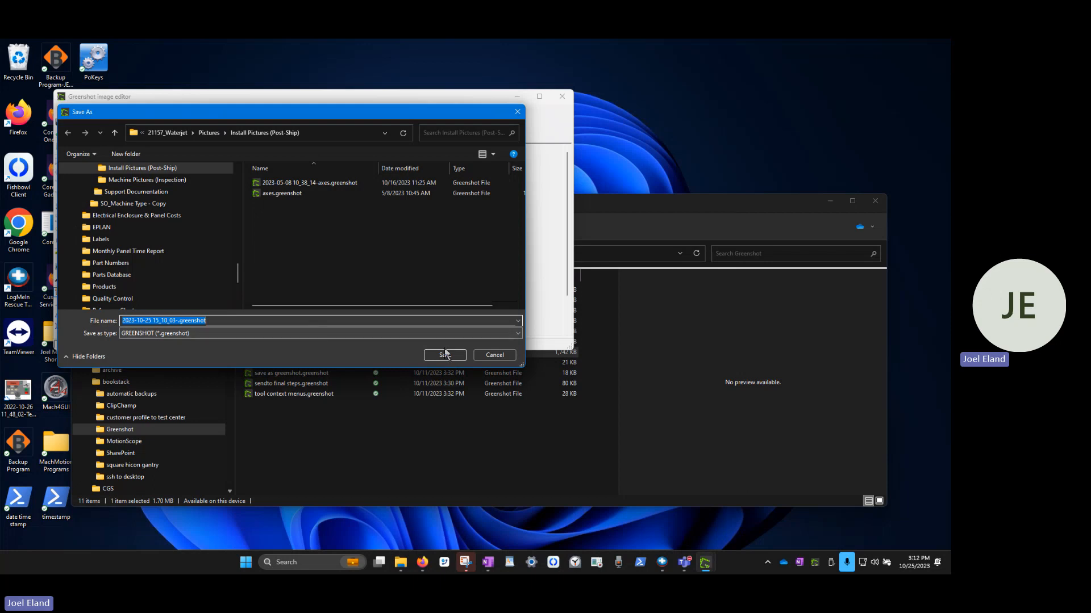
left_click(493, 353)
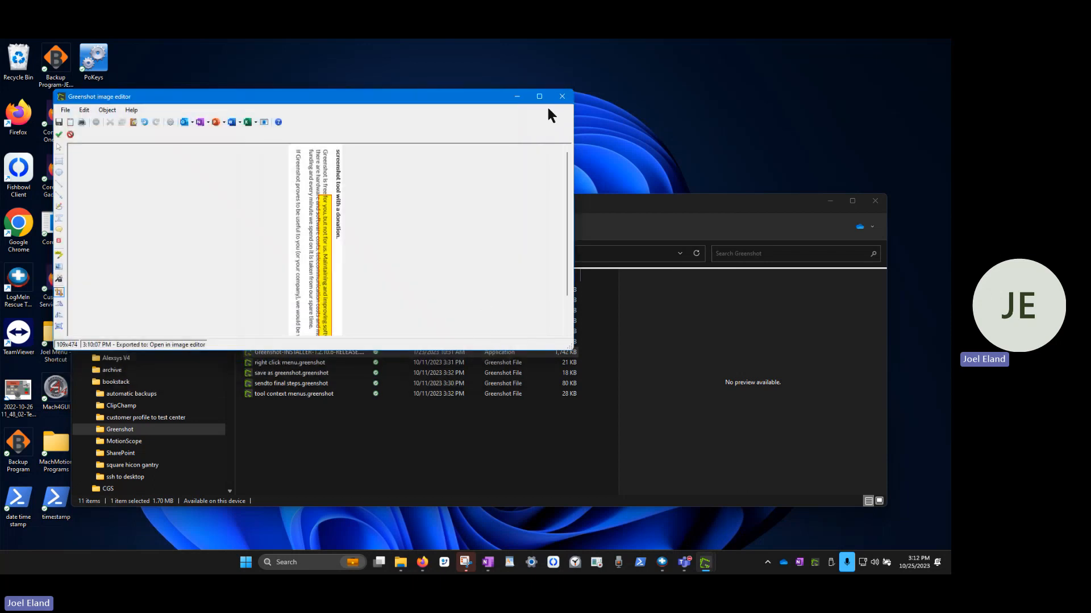
left_click(561, 97)
left_click(479, 333)
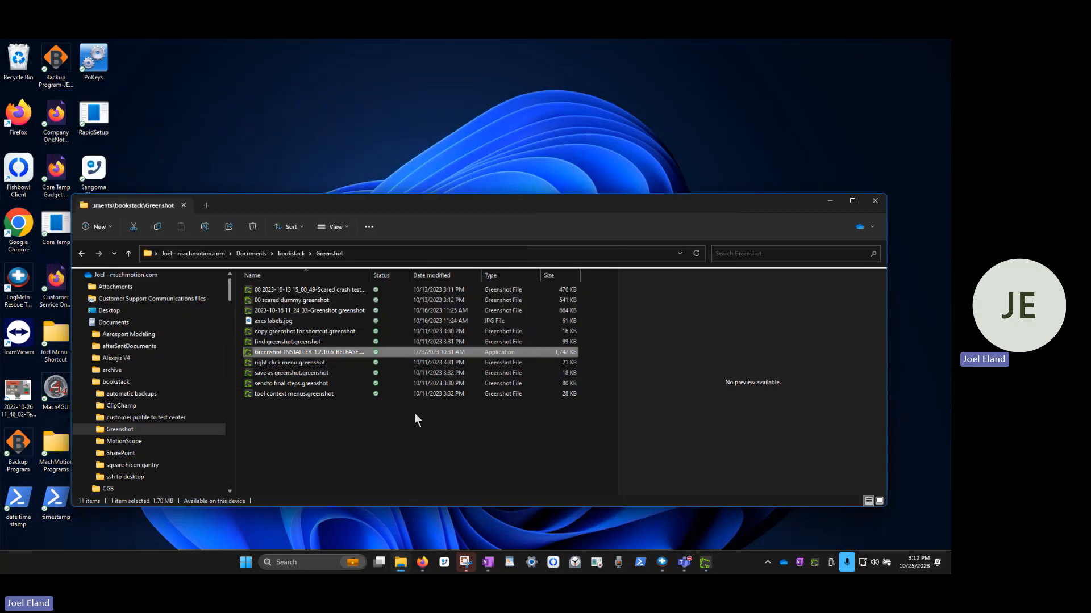
Open the first file, the scared crash test dummy capture, and enlarge the green mouth rectangle up and across the dummy's face
right_click(333, 290)
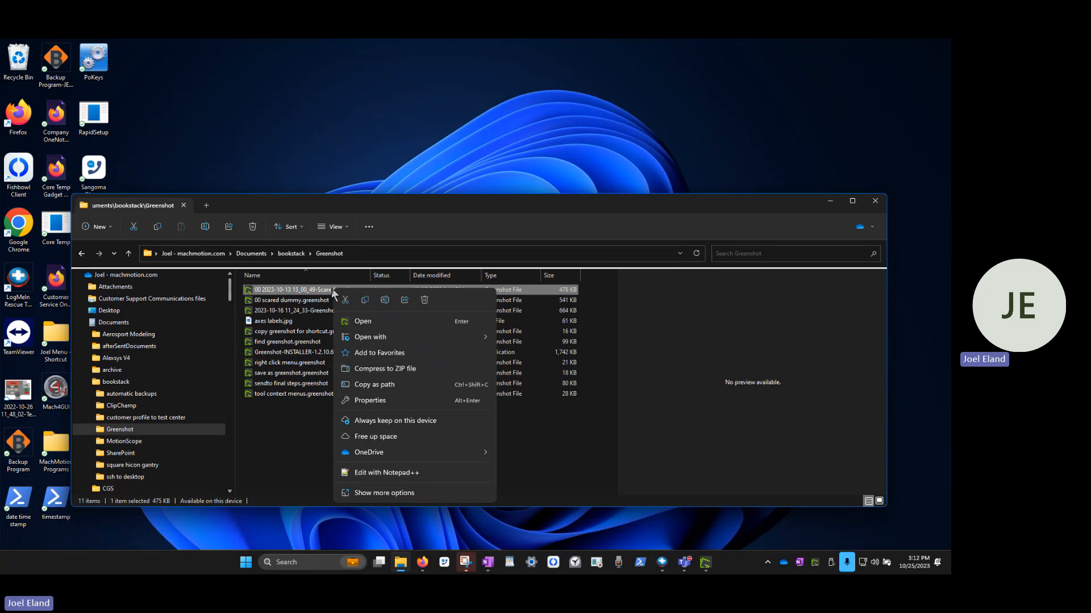
left_click(350, 322)
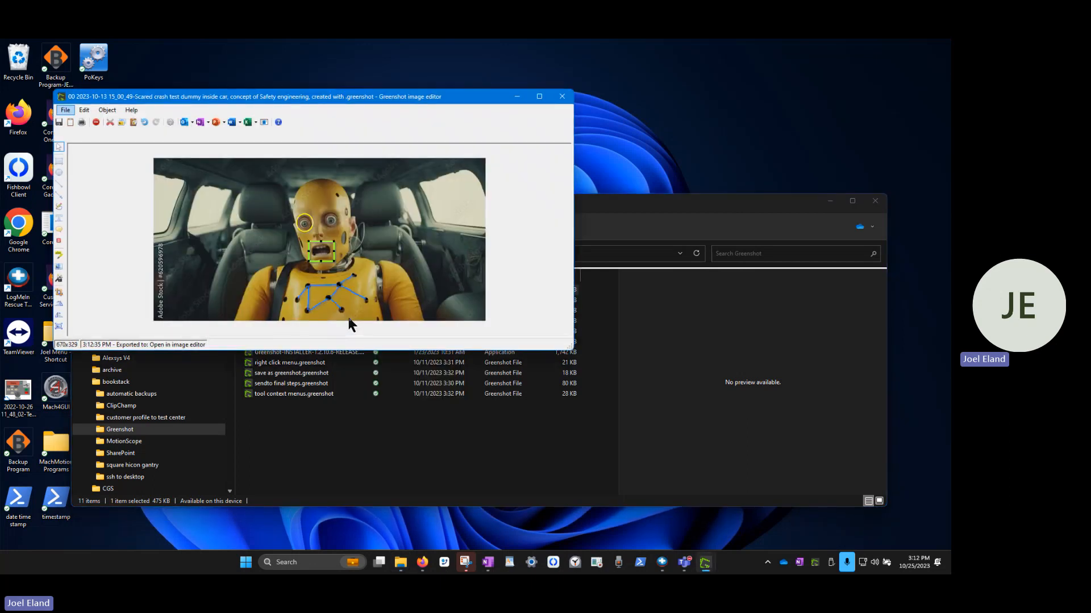
left_click(322, 245)
left_click_drag(334, 240, 379, 202)
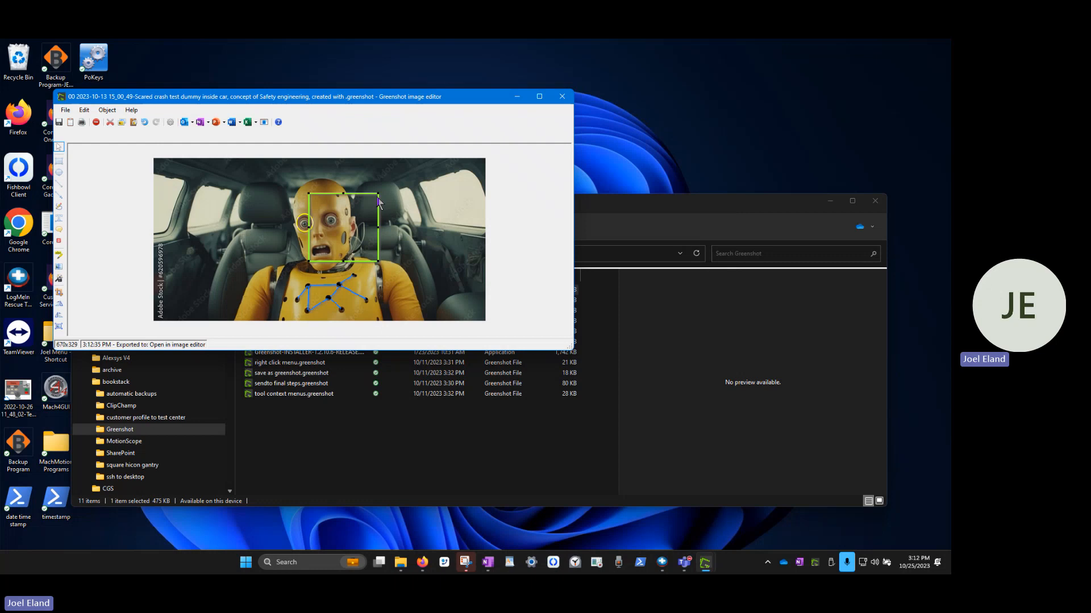
Check the file types available for saving the crash test dummy capture, cancel the save, and copy the image to the clipboard
left_click(71, 111)
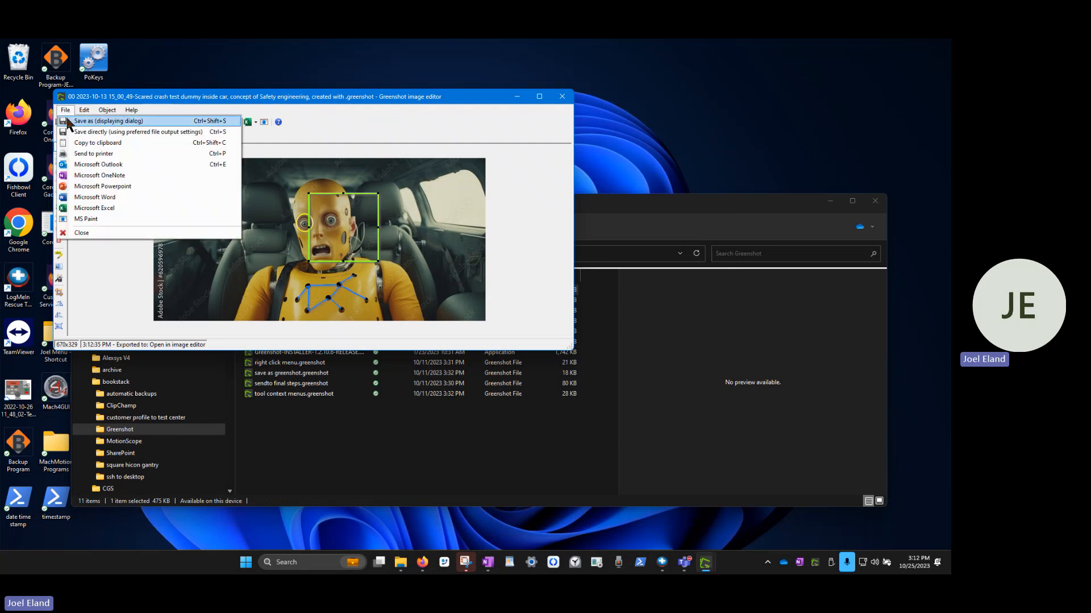
left_click(108, 121)
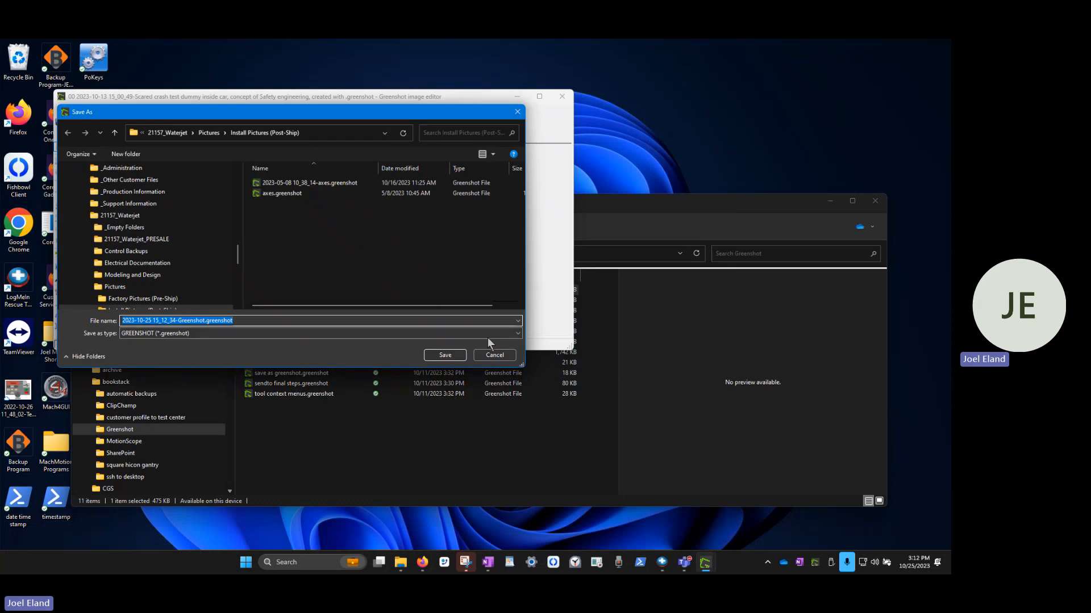
left_click(518, 334)
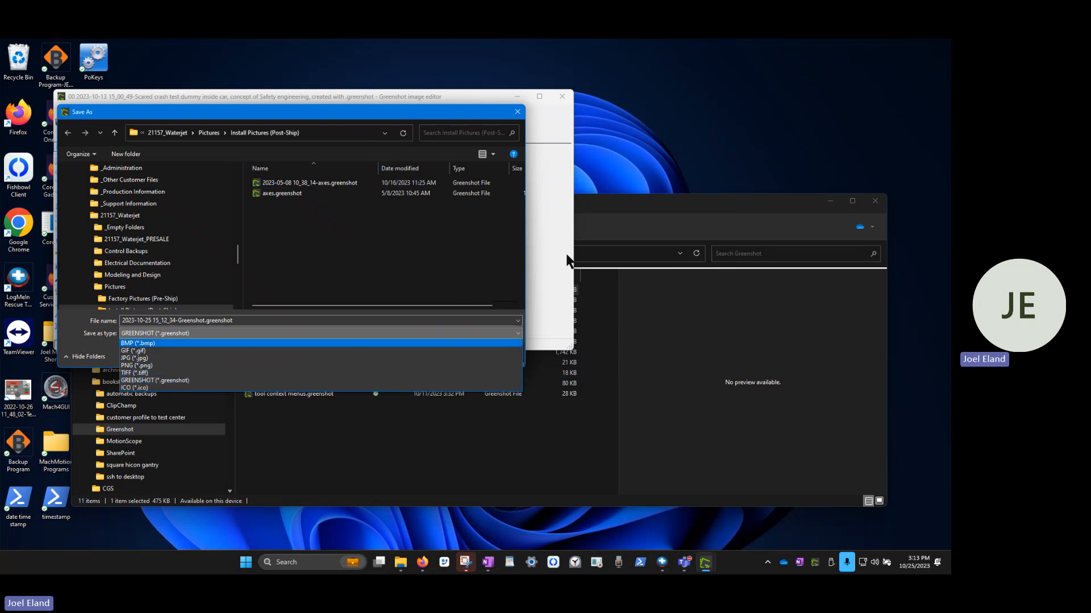
left_click(551, 255)
left_click(497, 355)
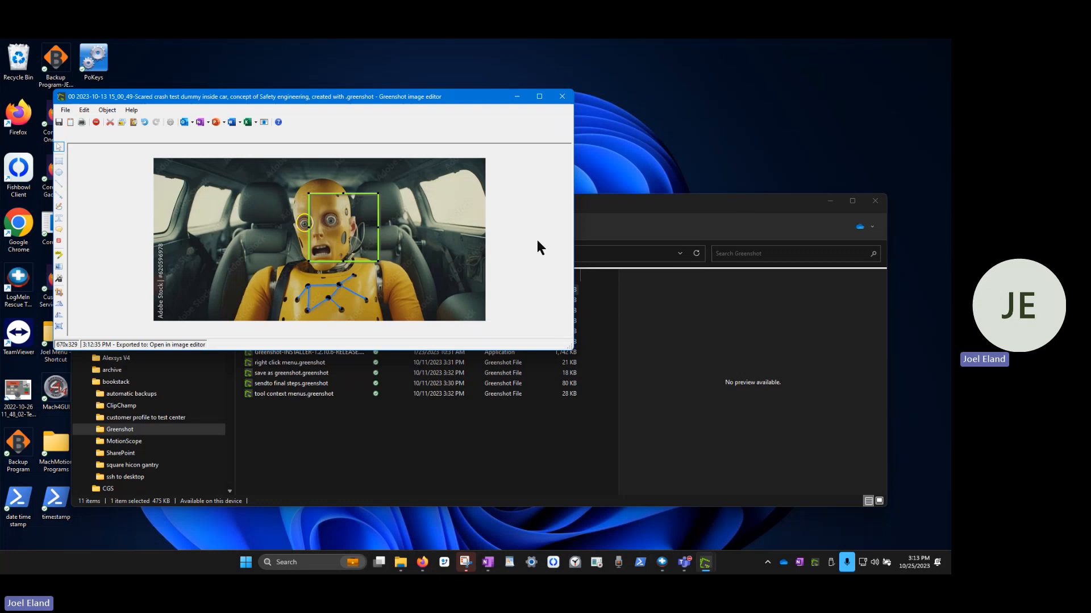
left_click(70, 122)
Switch to Firefox and open the TeamSupport ticket about needing a wired pendant to meet security requirements
left_click(423, 567)
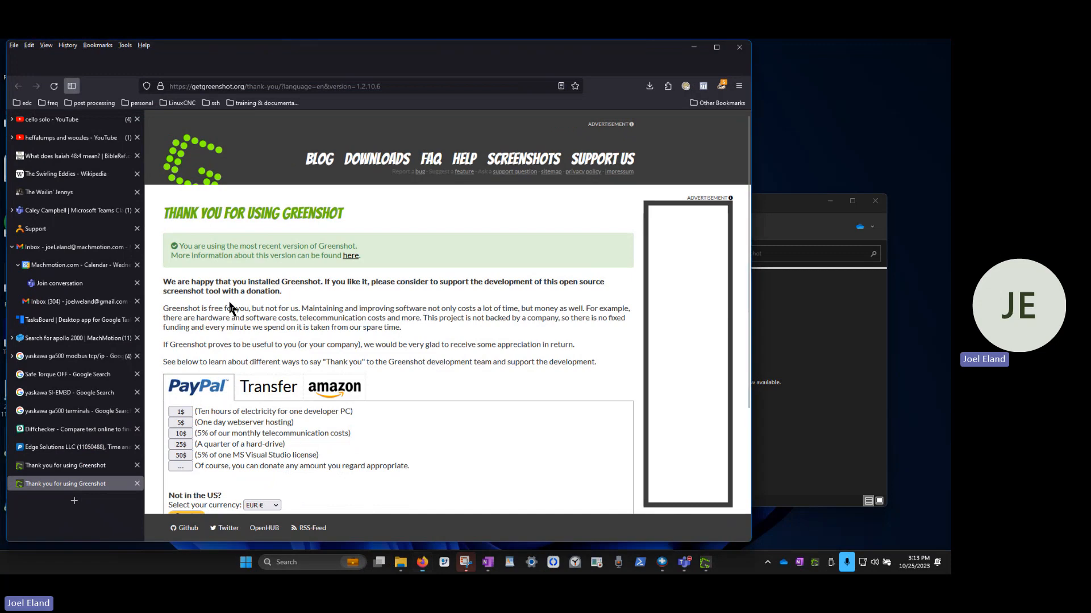
left_click(52, 232)
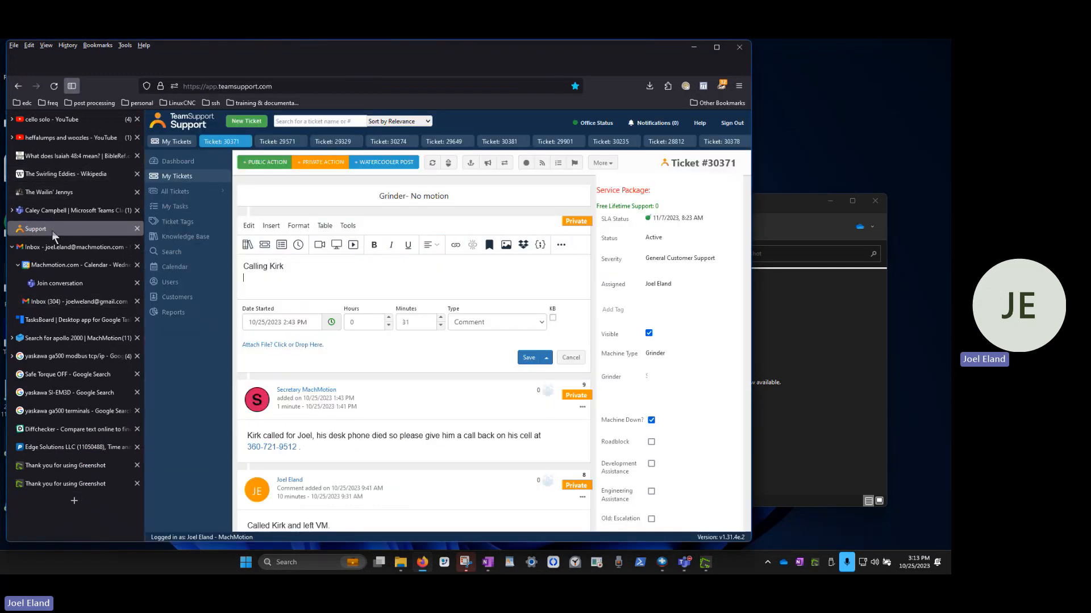
left_click(188, 181)
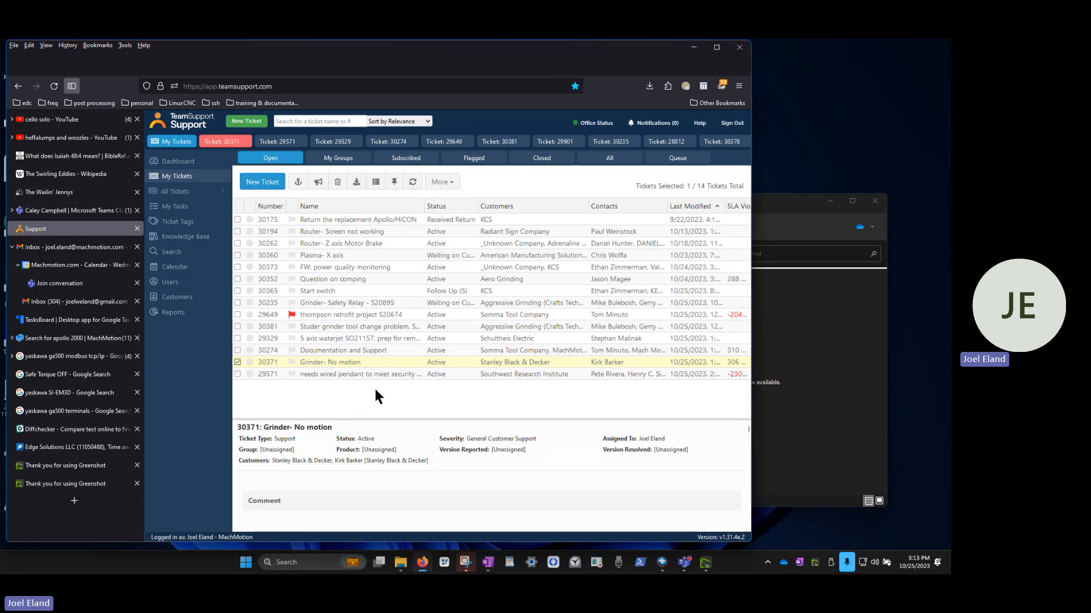
left_click(346, 372)
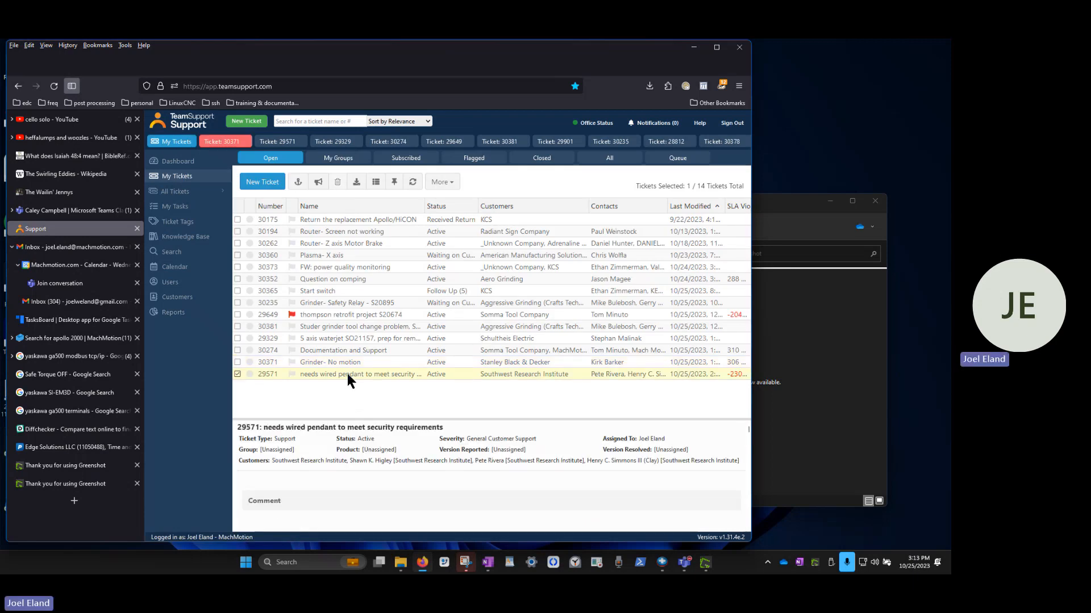
left_click(265, 376)
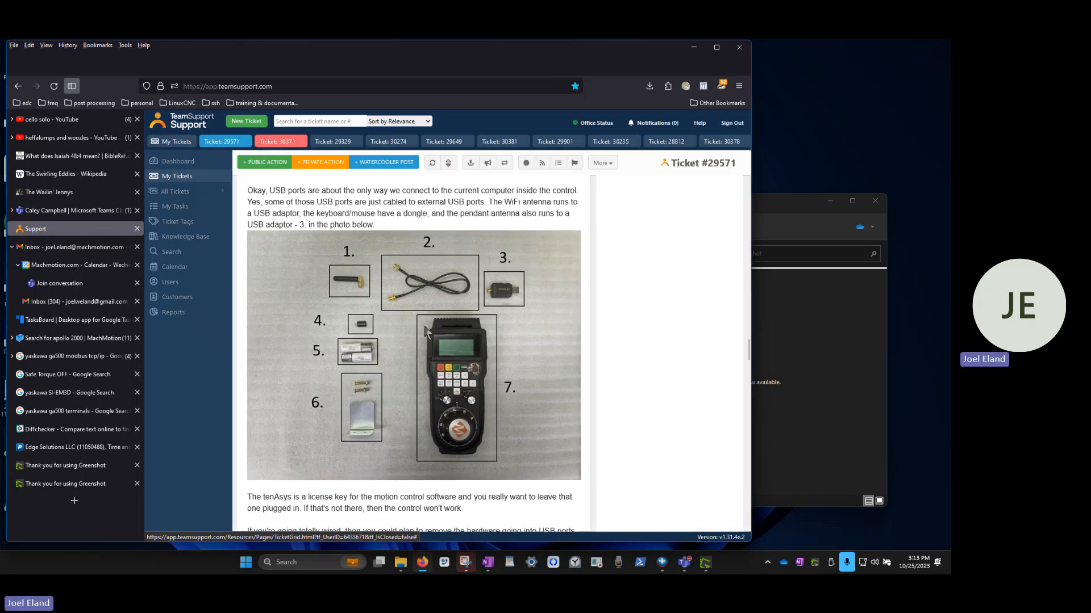
Copy the numbered pendant parts photo from the ticket and open it from the clipboard in Greenshot's image editor
right_click(392, 317)
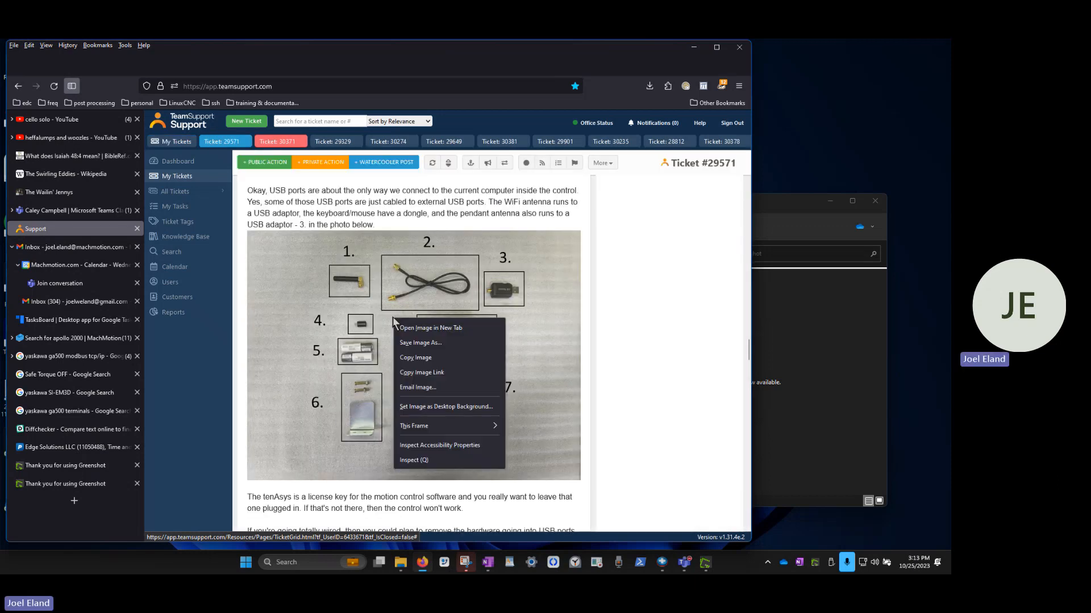
left_click(410, 359)
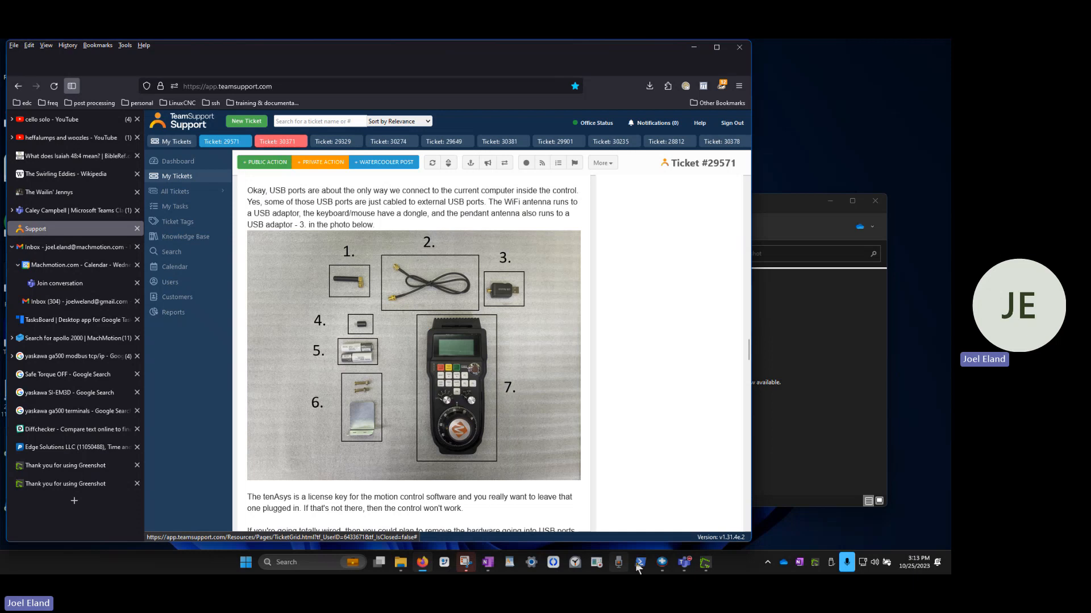
right_click(815, 564)
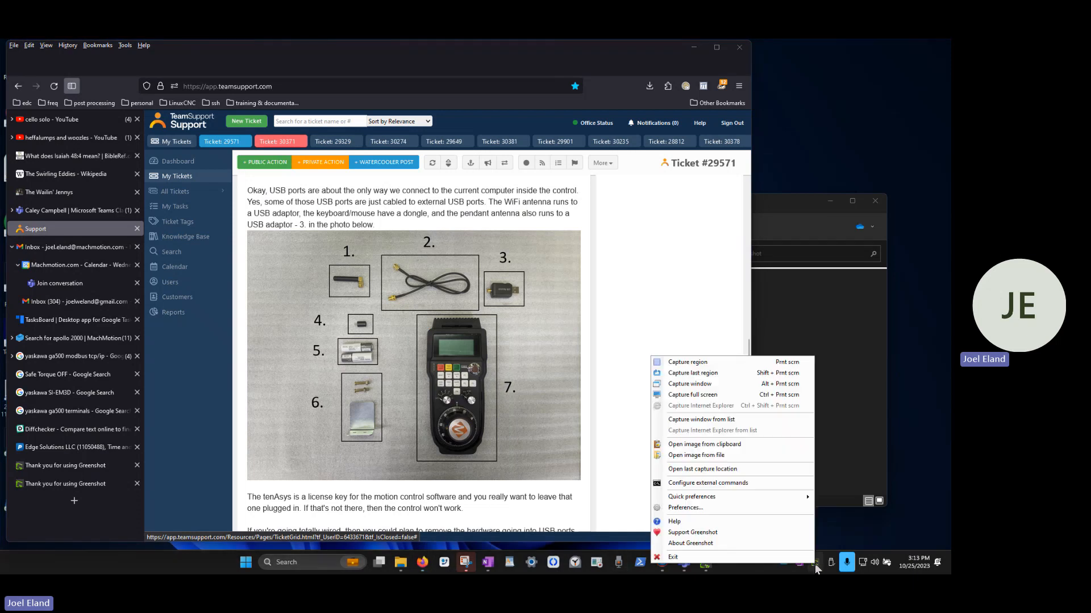
left_click(739, 444)
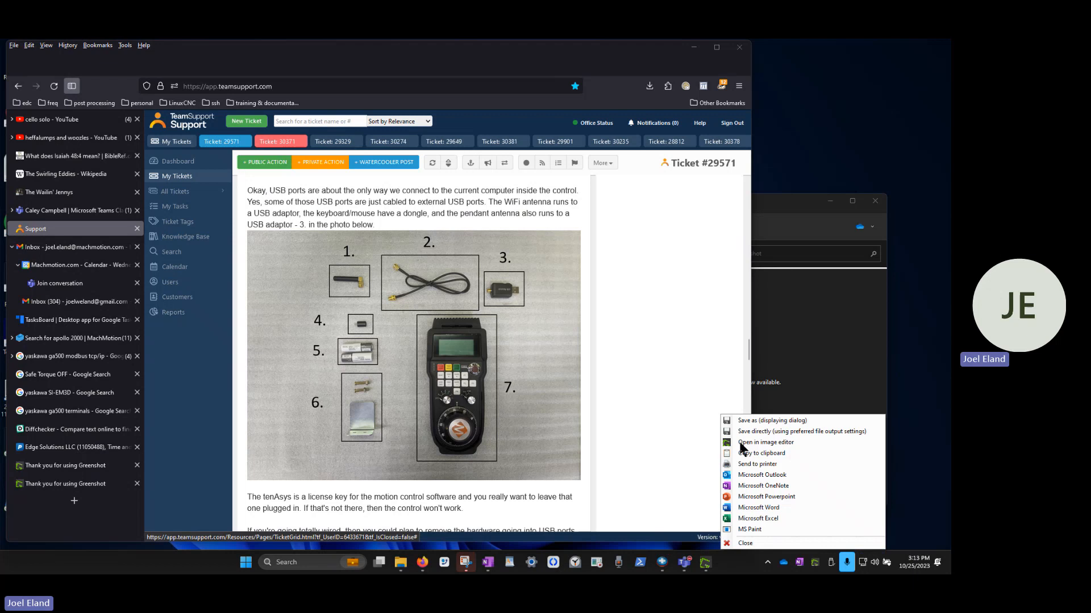
left_click(776, 445)
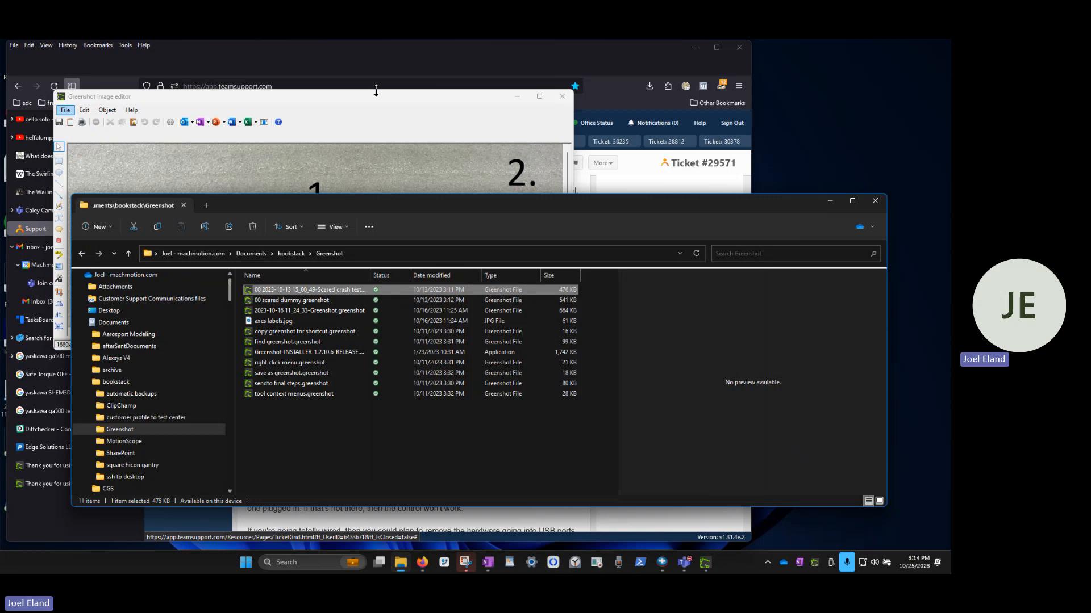
Minimize the browser and enlarge the Greenshot editor window to show more of the pendant parts photo
left_click(376, 86)
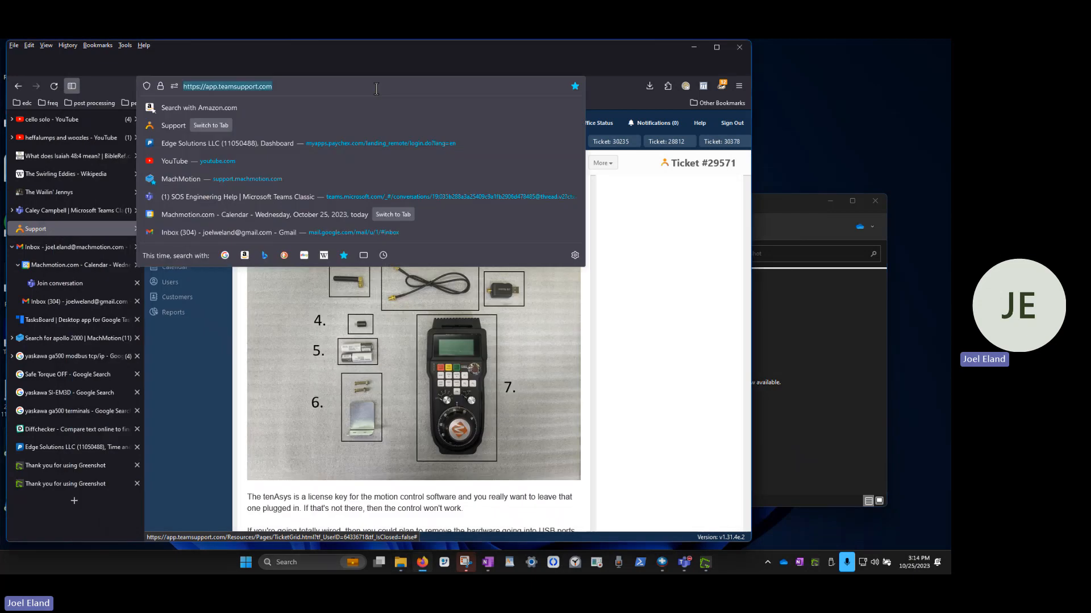
left_click(684, 226)
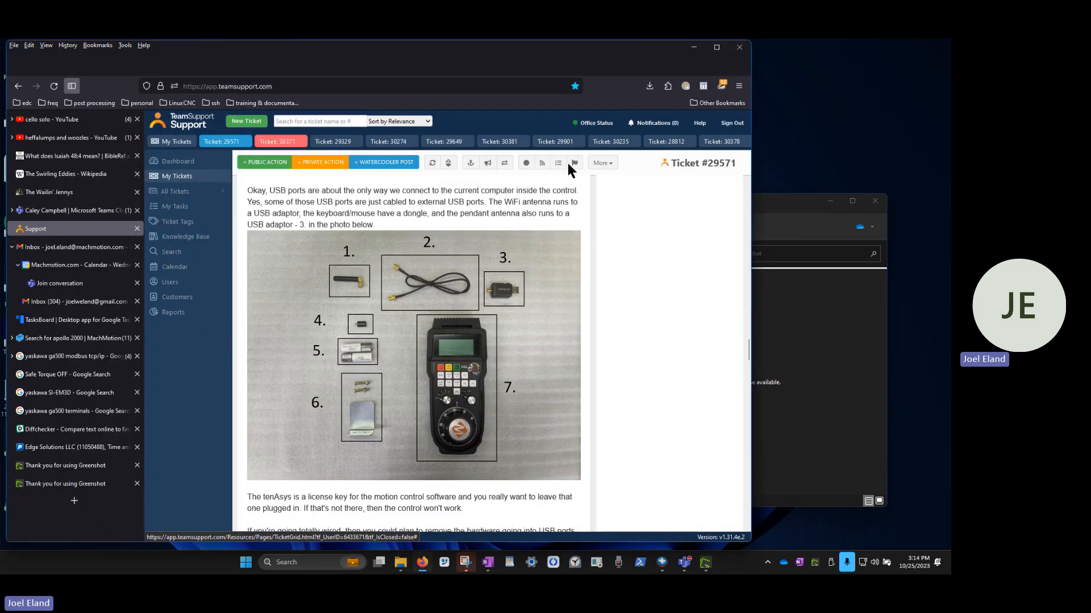
left_click(692, 50)
left_click(461, 108)
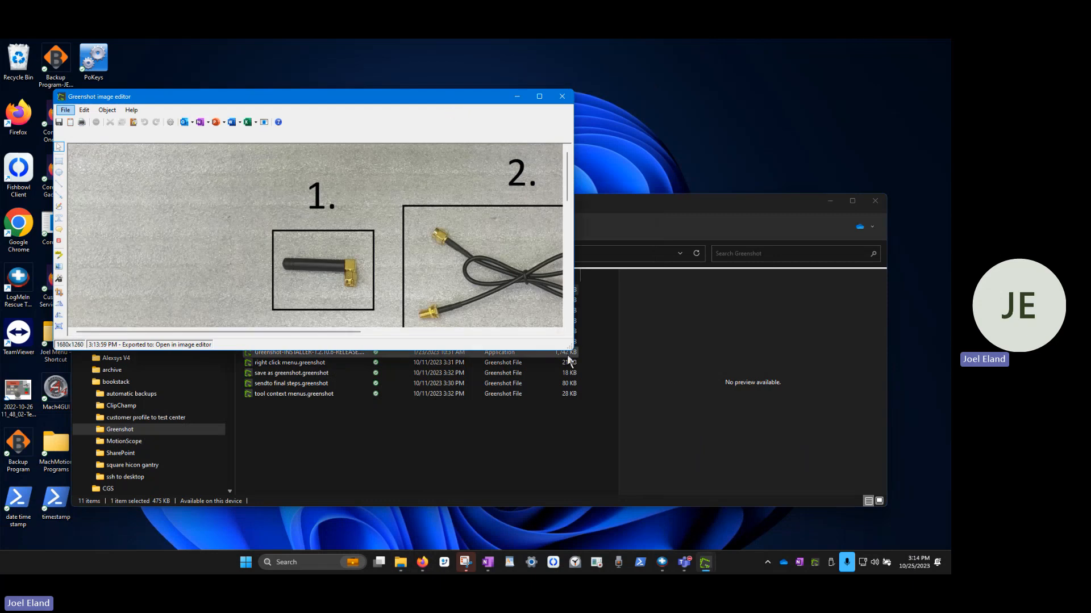
left_click_drag(568, 354, 829, 518)
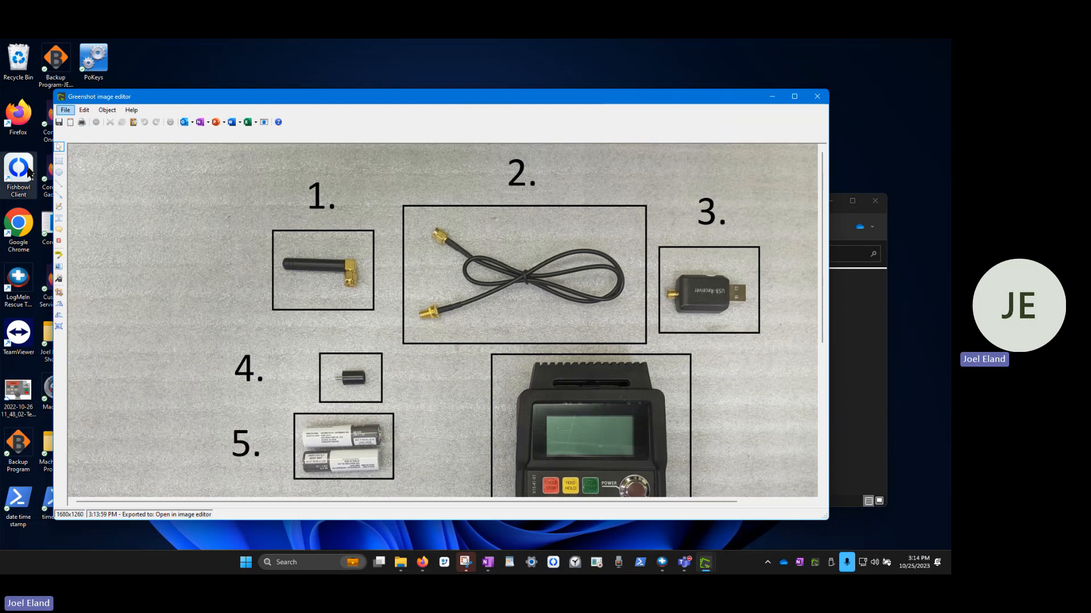
Resize the pendant parts photo to 900 pixels wide, keeping its aspect ratio
left_click(60, 327)
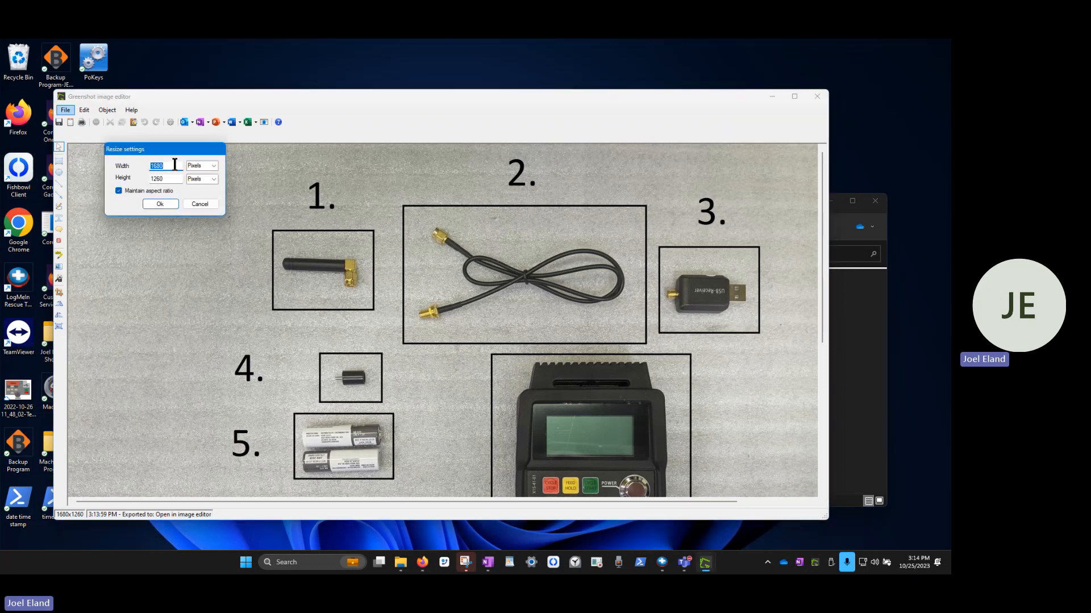
type("900")
left_click(175, 178)
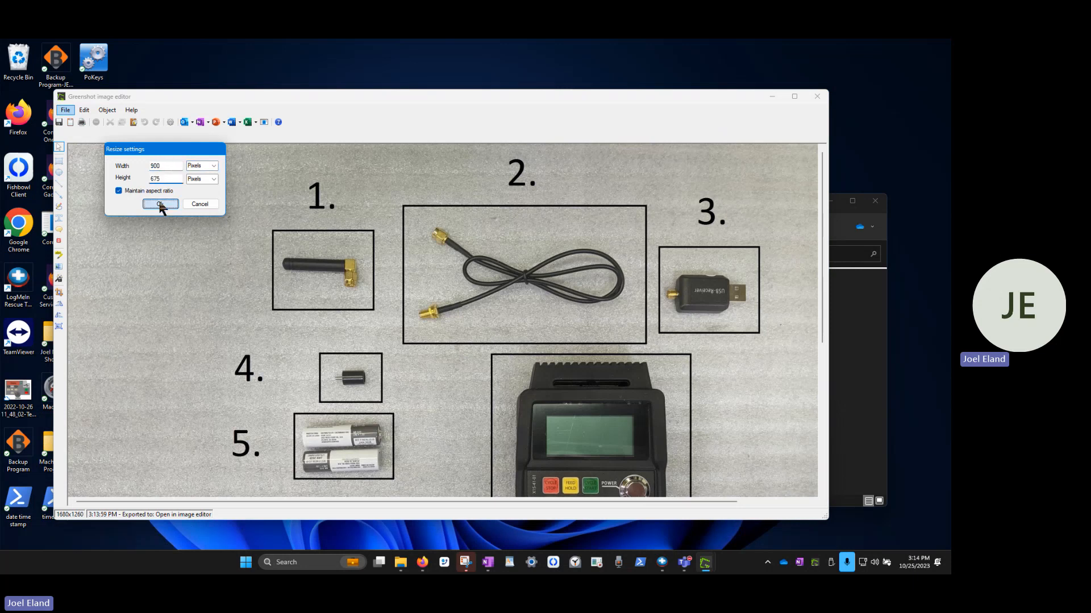
left_click(161, 204)
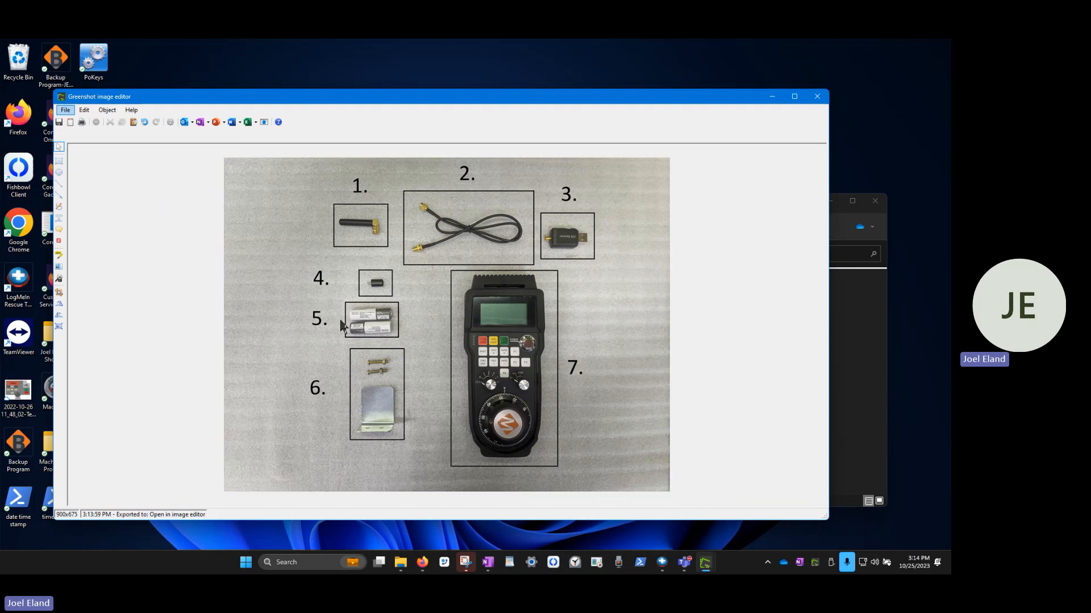
right_click(815, 565)
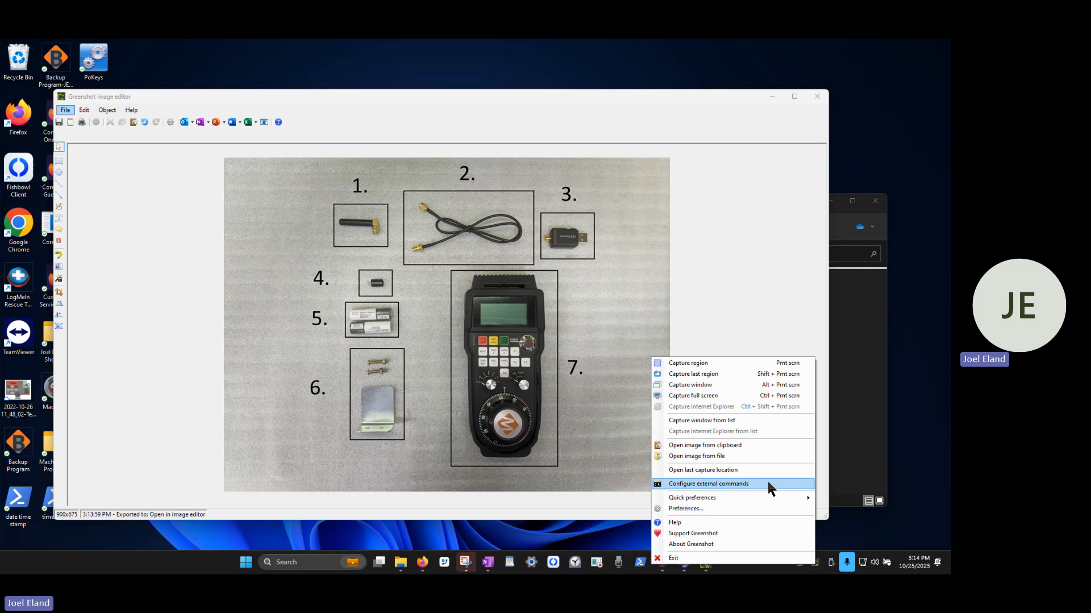
left_click(715, 458)
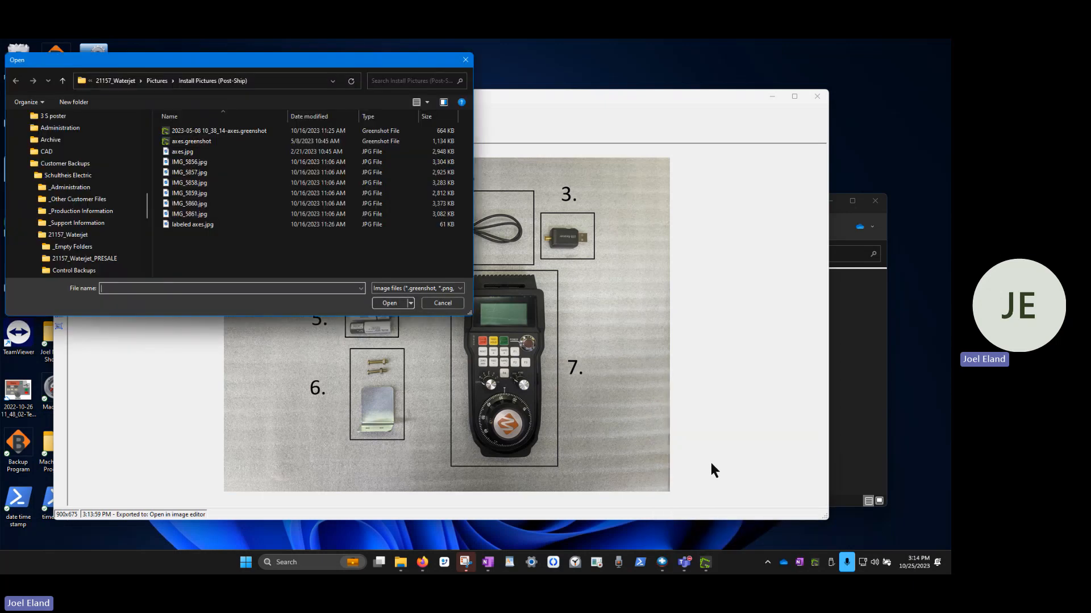
left_click(255, 131)
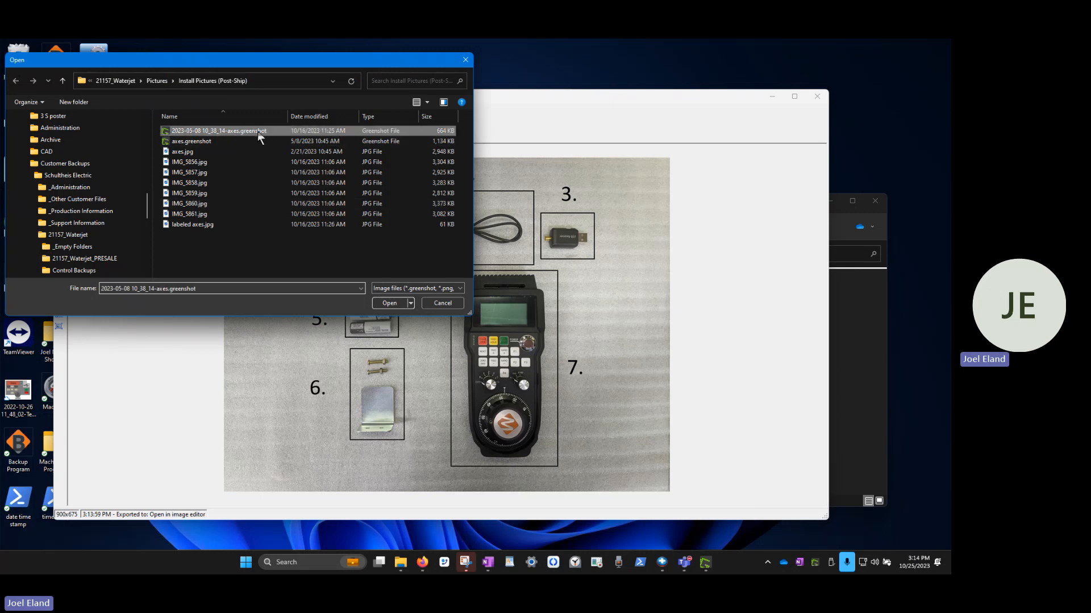
left_click(385, 304)
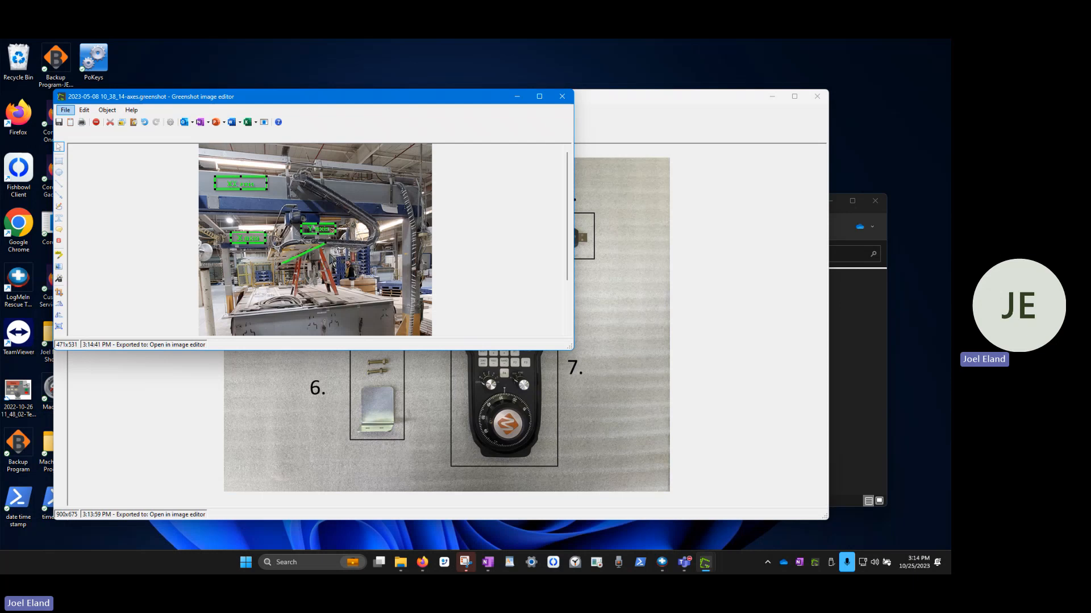
Review the open Greenshot editor windows, switch to the Greenshot folder in File Explorer, and check the actions offered for the first .greenshot file
left_click(778, 271)
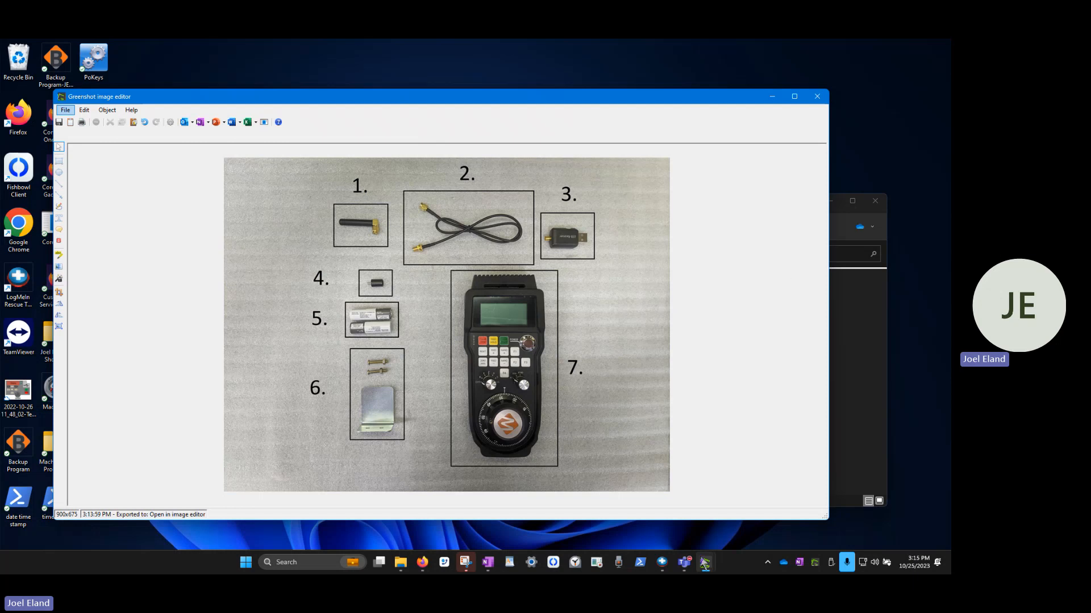
left_click(705, 562)
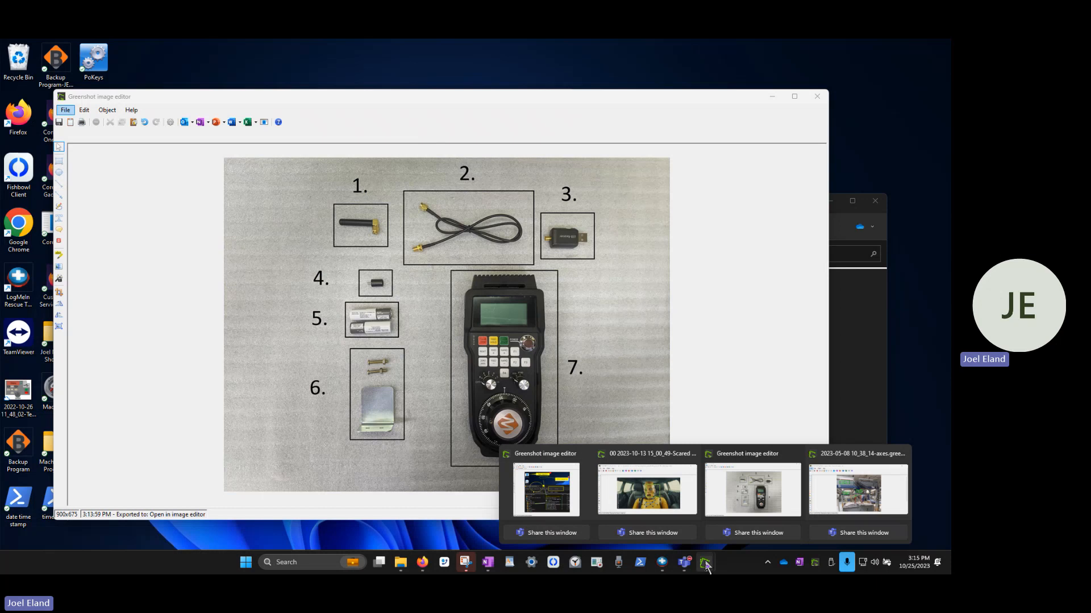
left_click(850, 324)
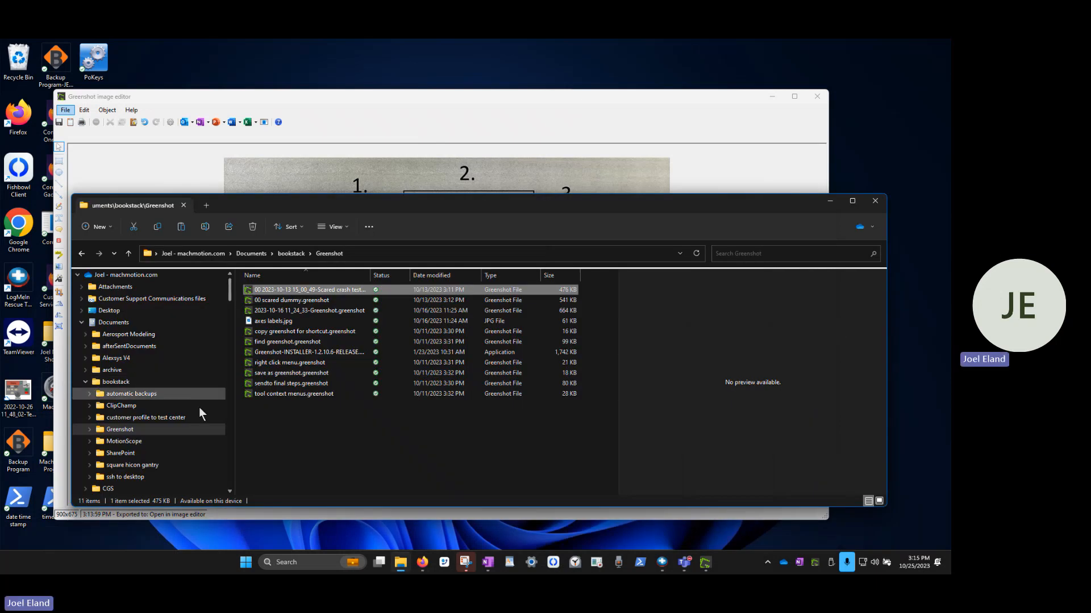
right_click(291, 292)
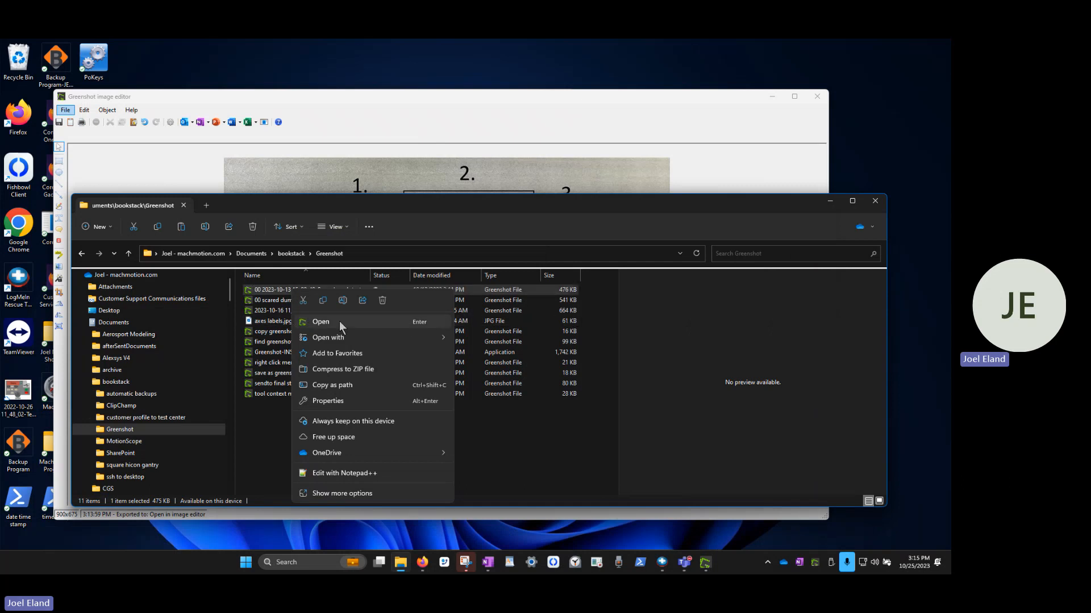
left_click(254, 443)
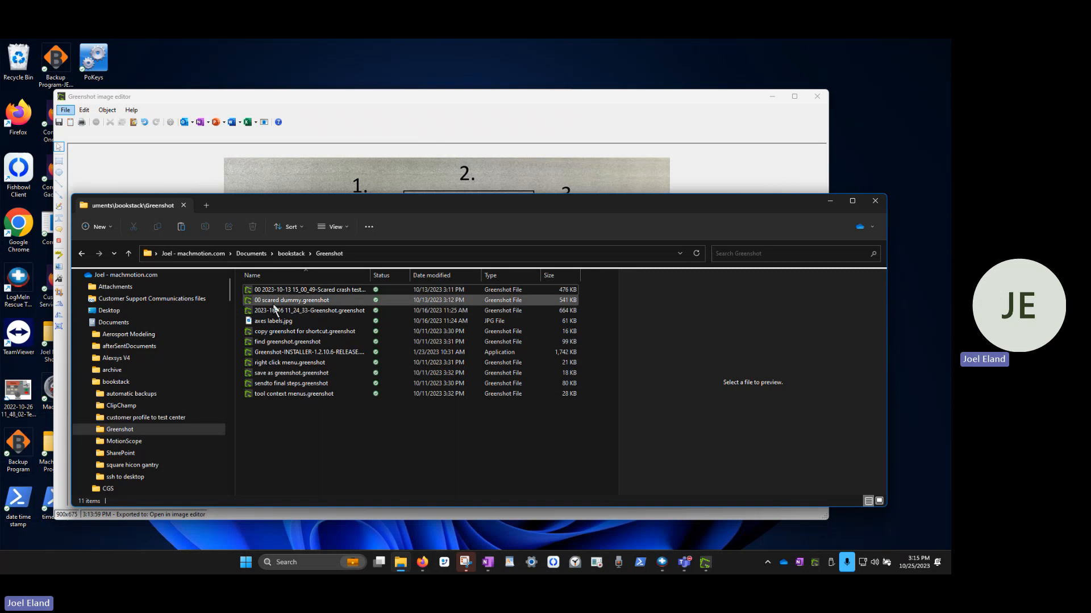
Open axes labels.jpg from the Greenshot folder with Greenshot and send it to the image editor
right_click(274, 321)
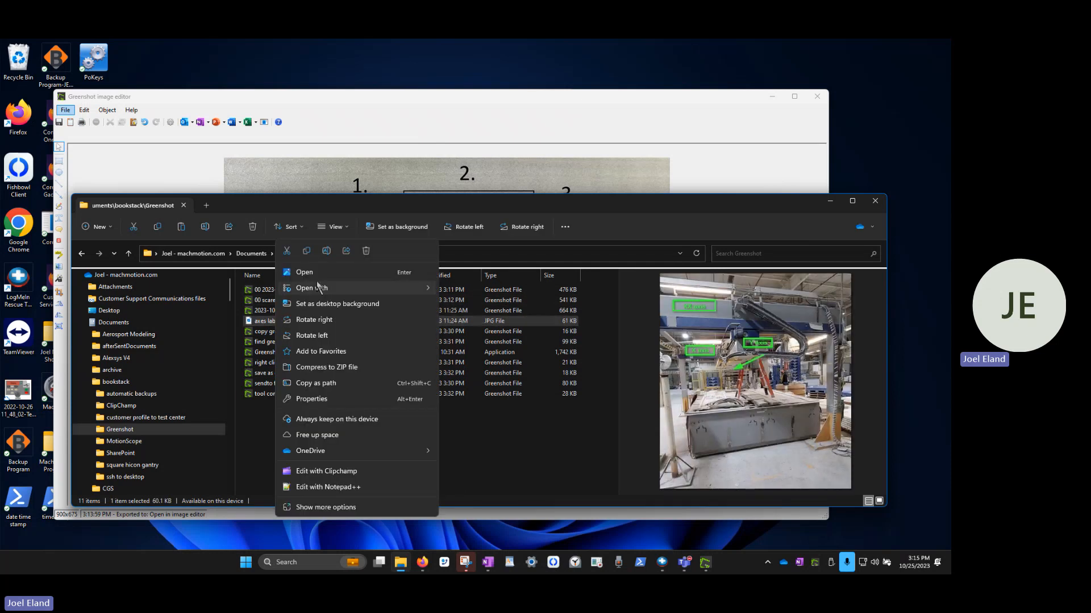
mouse_move(319, 289)
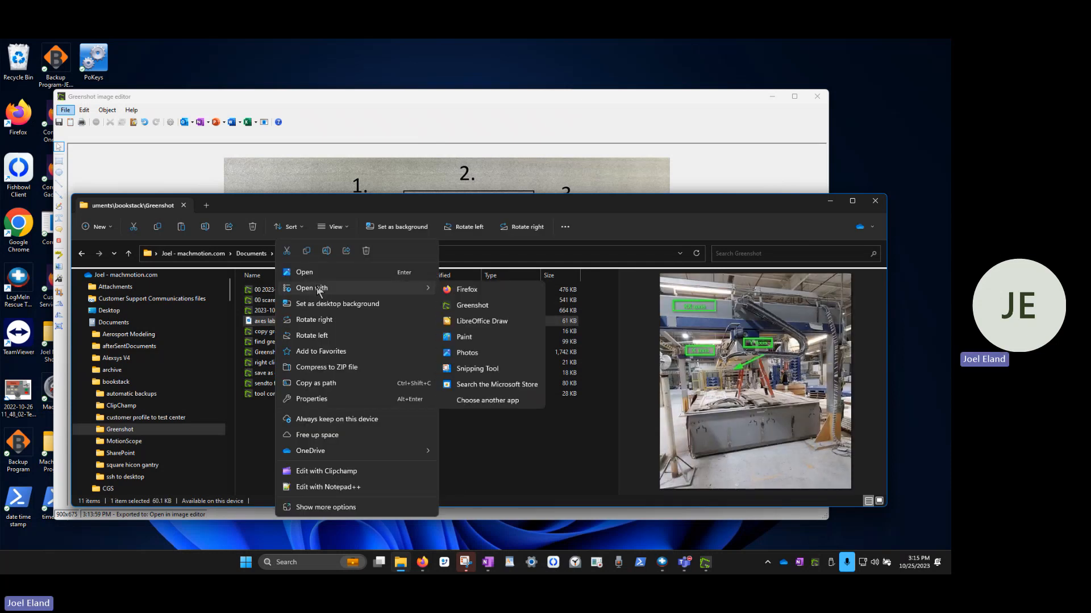
left_click(265, 434)
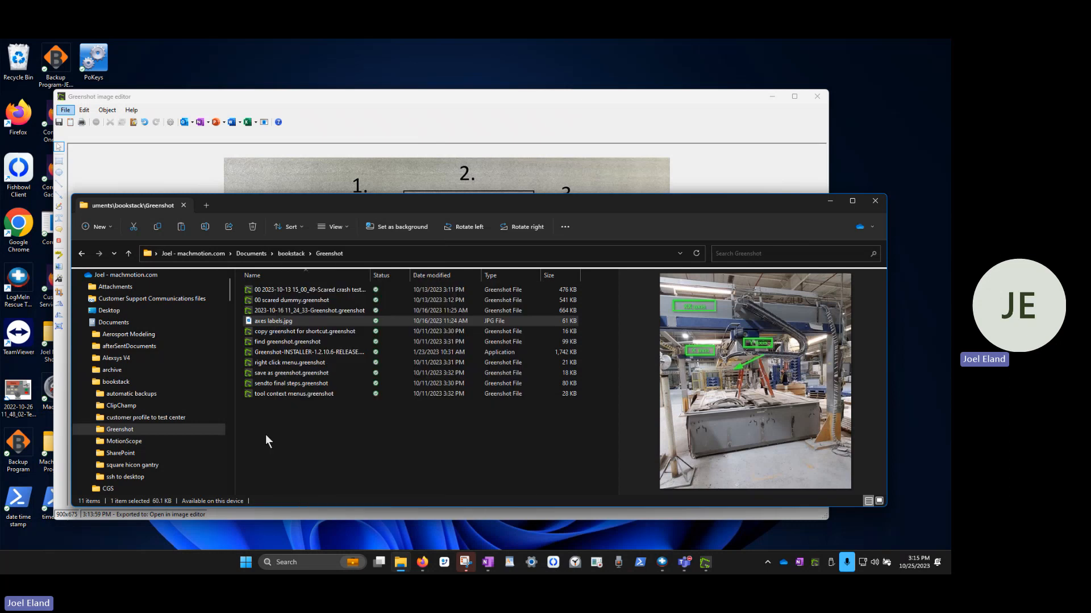
right_click(280, 326)
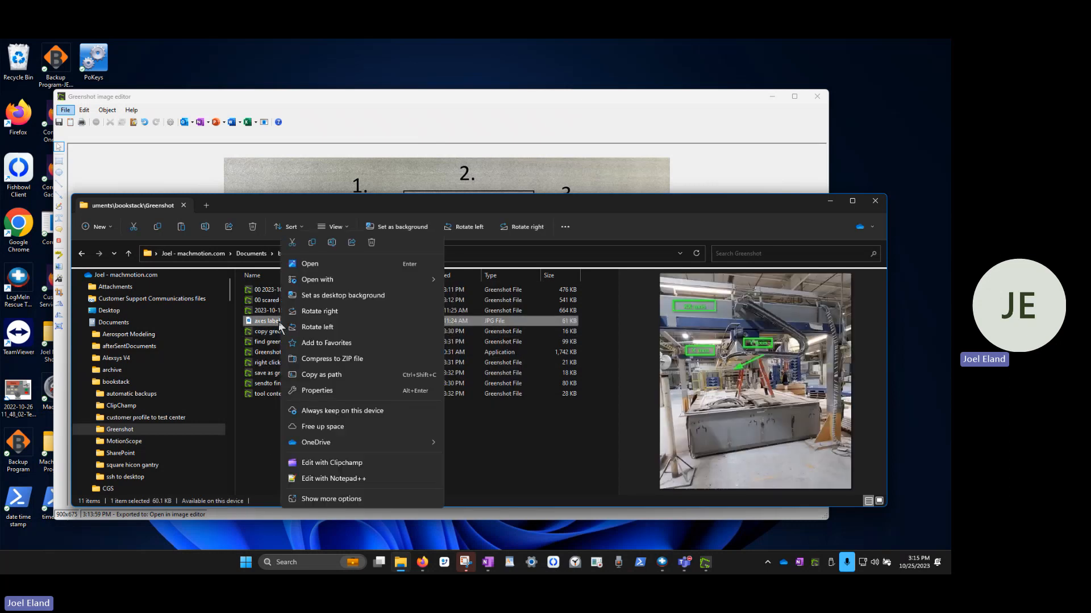
mouse_move(322, 284)
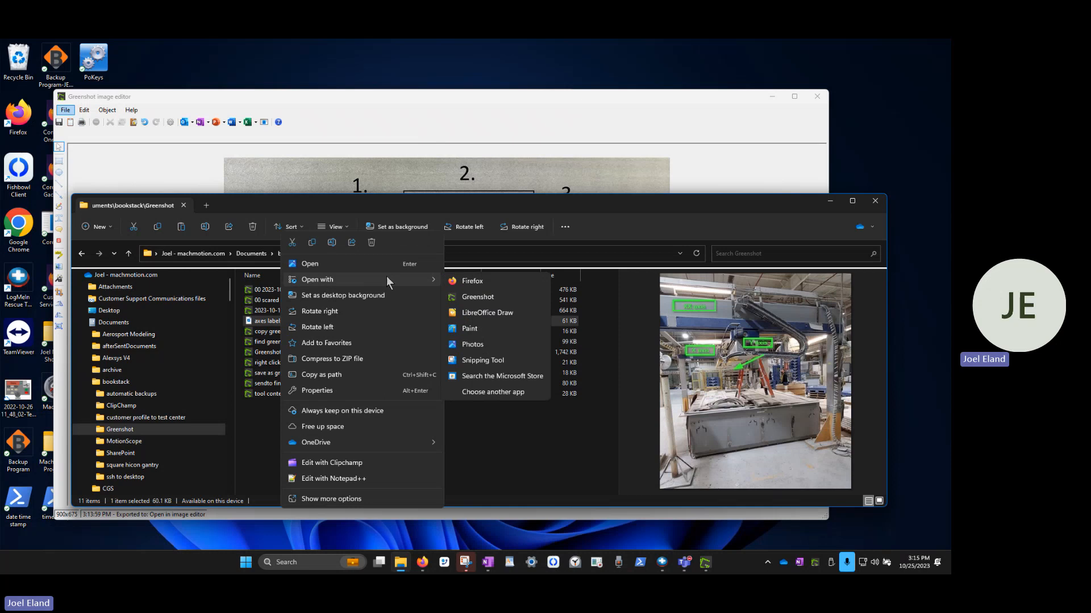
left_click(479, 300)
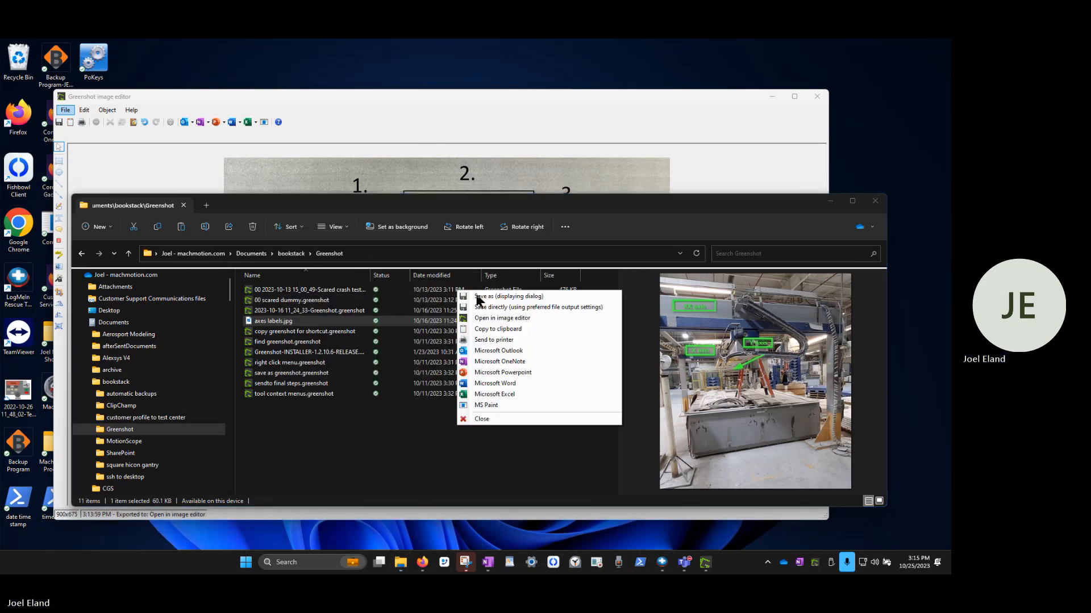
left_click(492, 322)
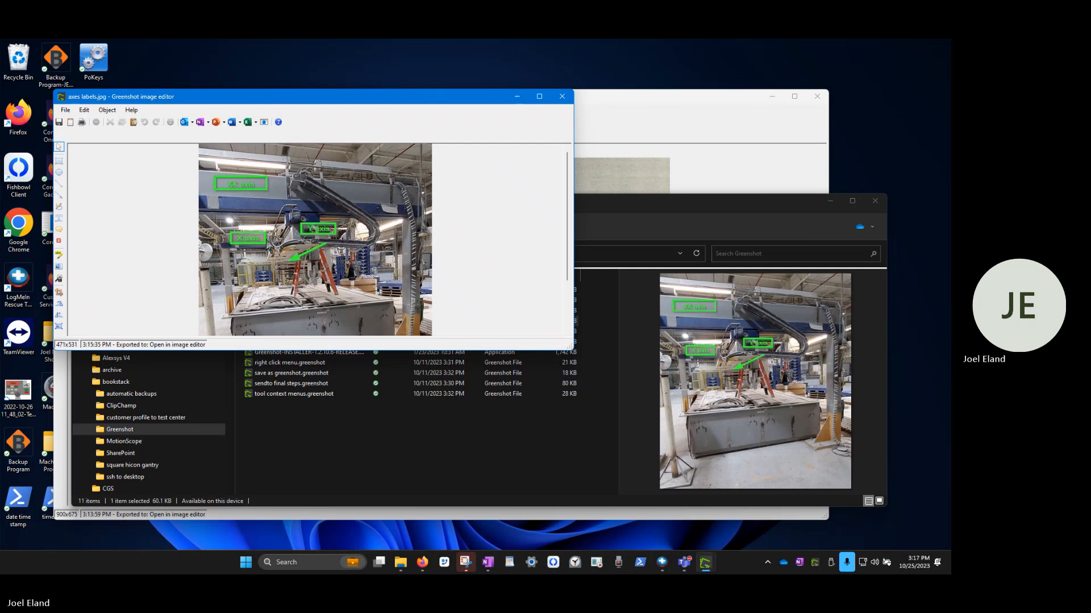
Open the Greenshot preferences and review the general settings, capture hotkeys and capture options
right_click(815, 563)
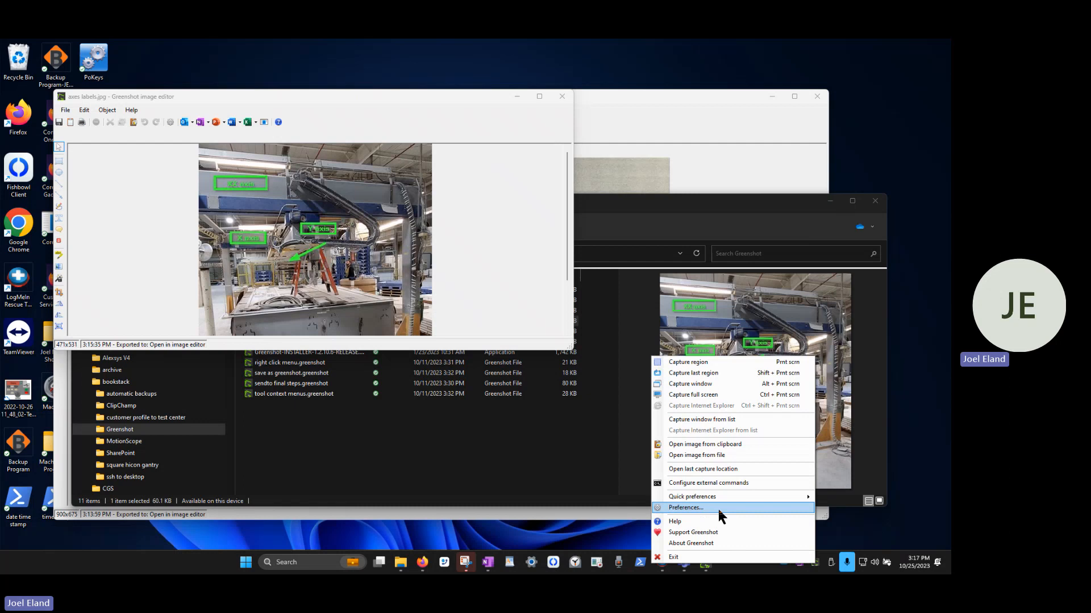
left_click(696, 505)
left_click(698, 507)
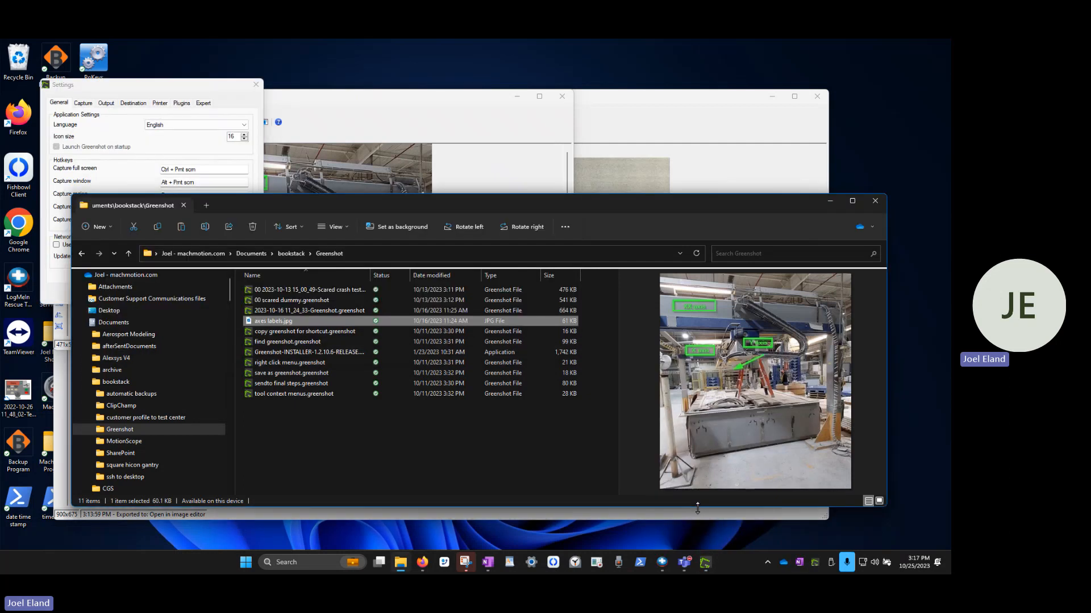
left_click(199, 88)
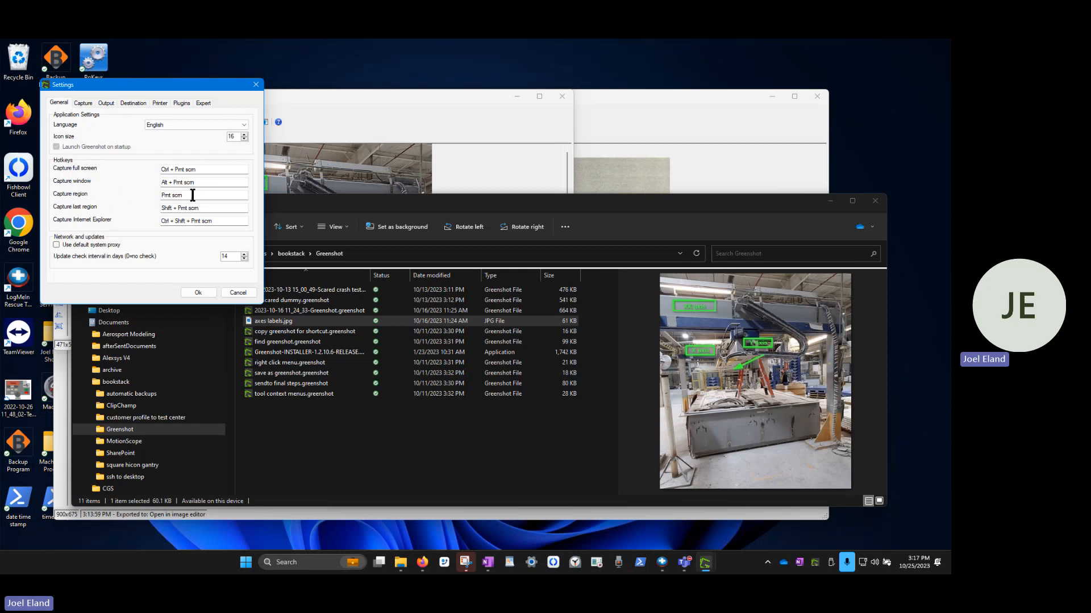
left_click(85, 103)
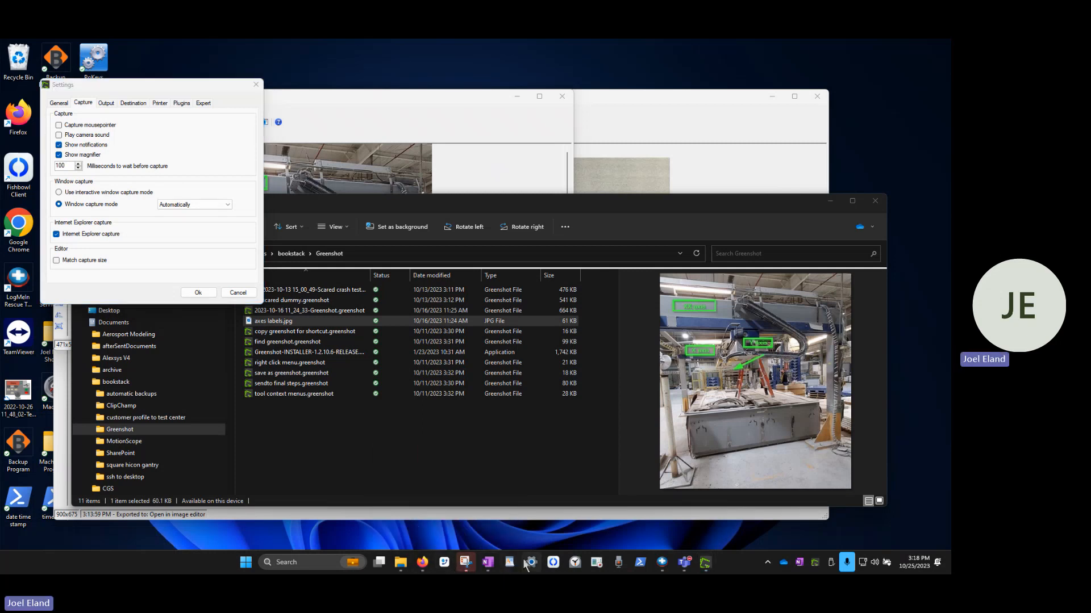
left_click(467, 562)
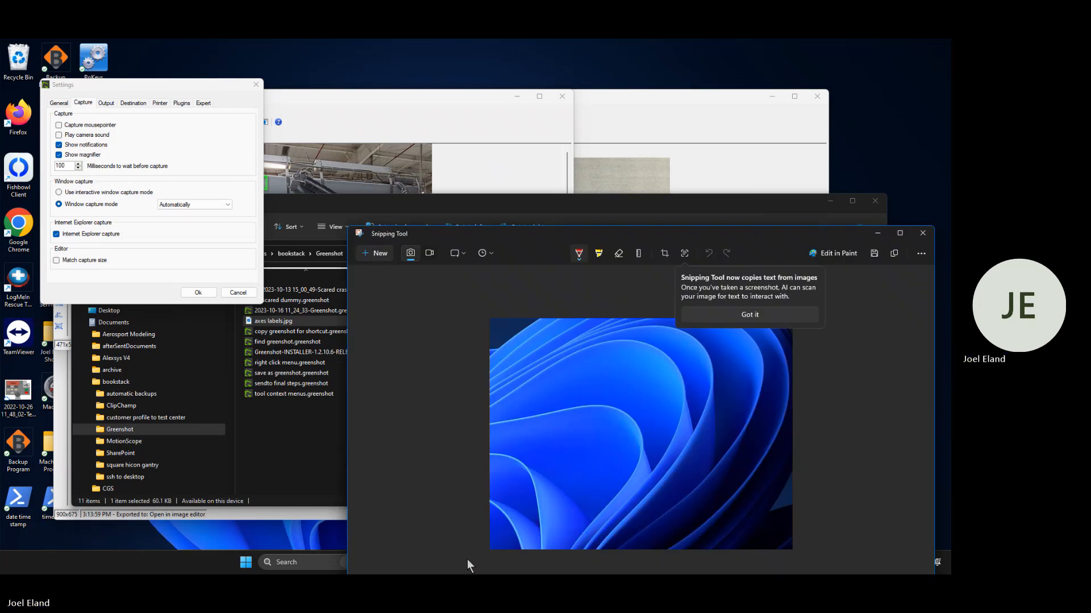
left_click(774, 318)
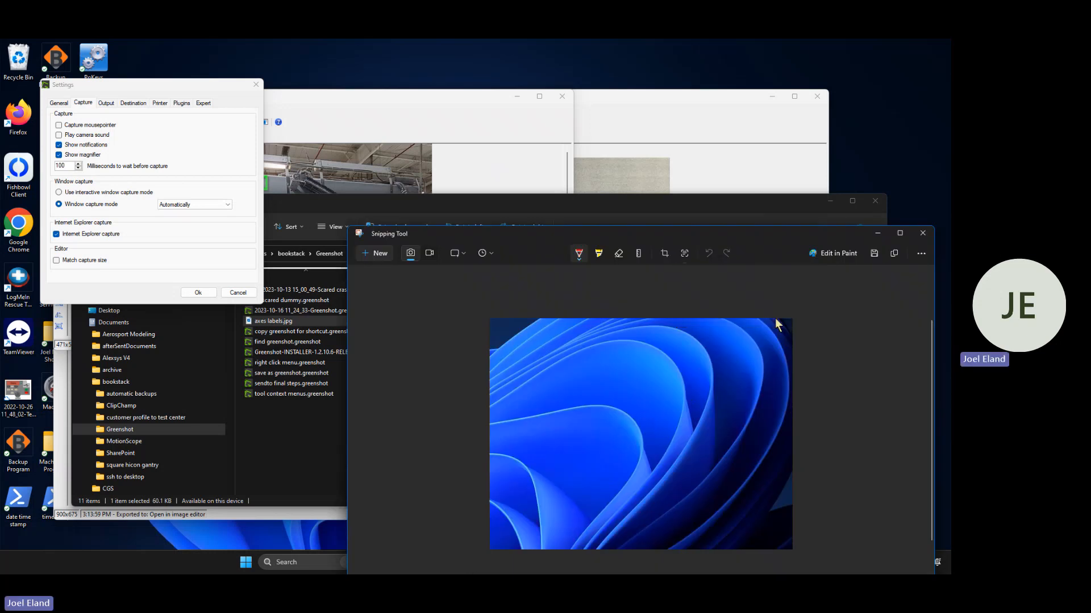
left_click(380, 253)
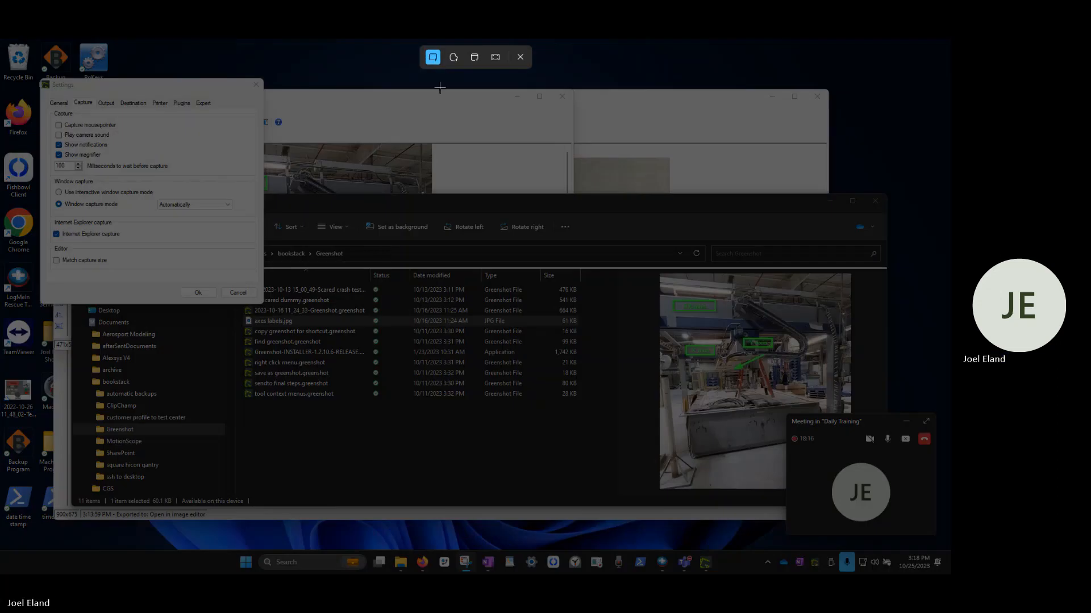
left_click(519, 57)
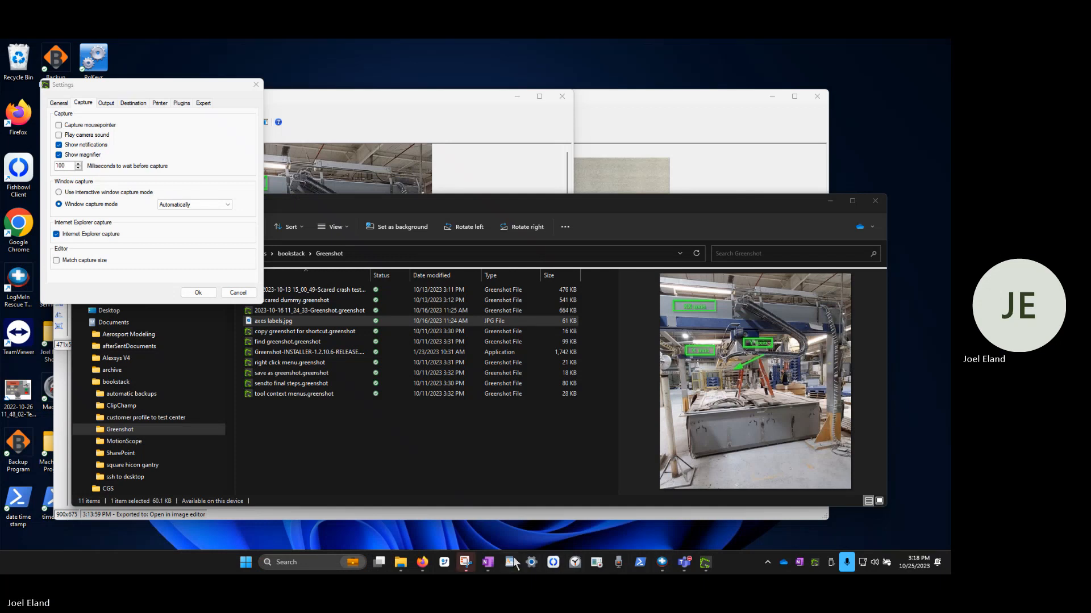
Switch to Snipping Tool and set its capture delay to 10 seconds
left_click(465, 562)
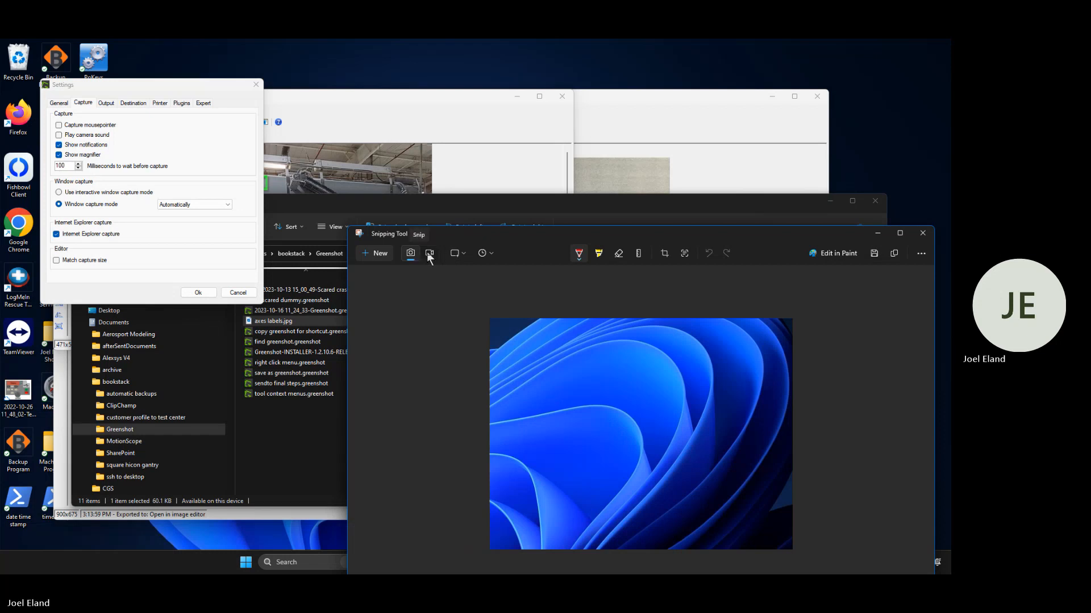
left_click(492, 254)
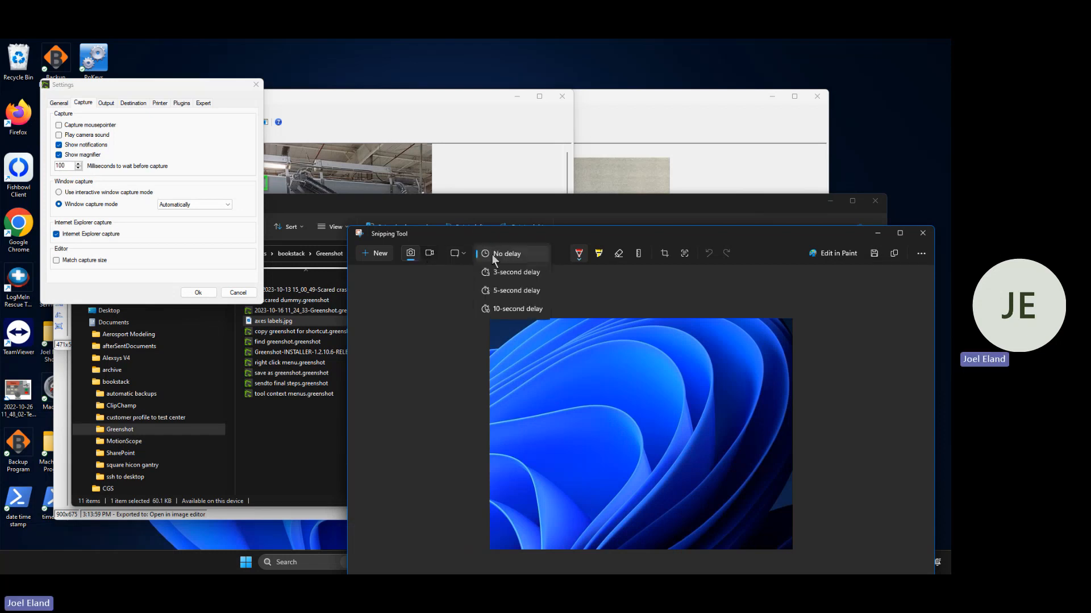
left_click(505, 309)
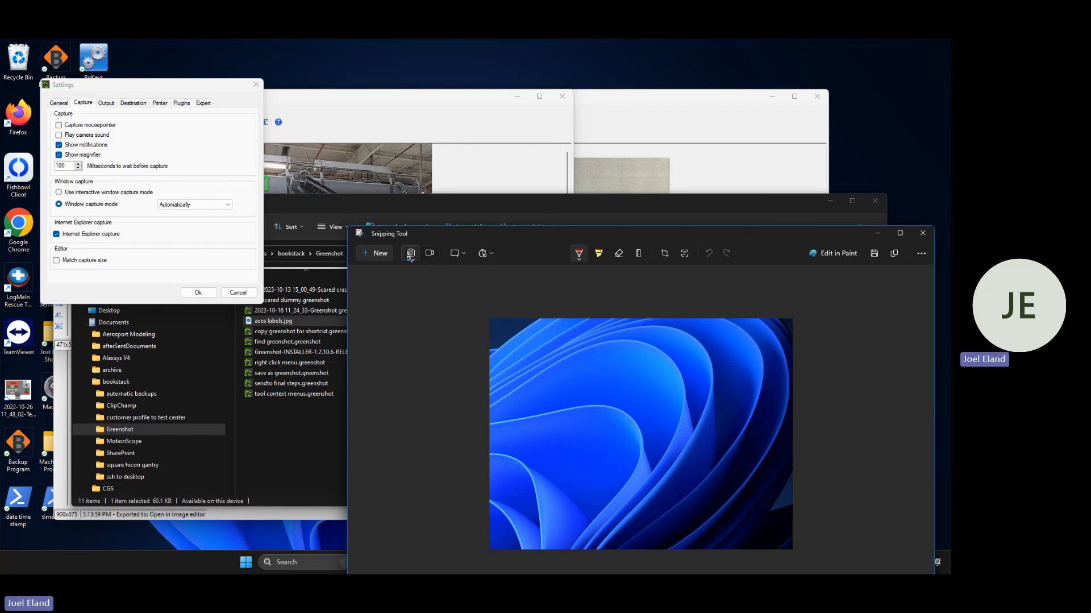
left_click(673, 76)
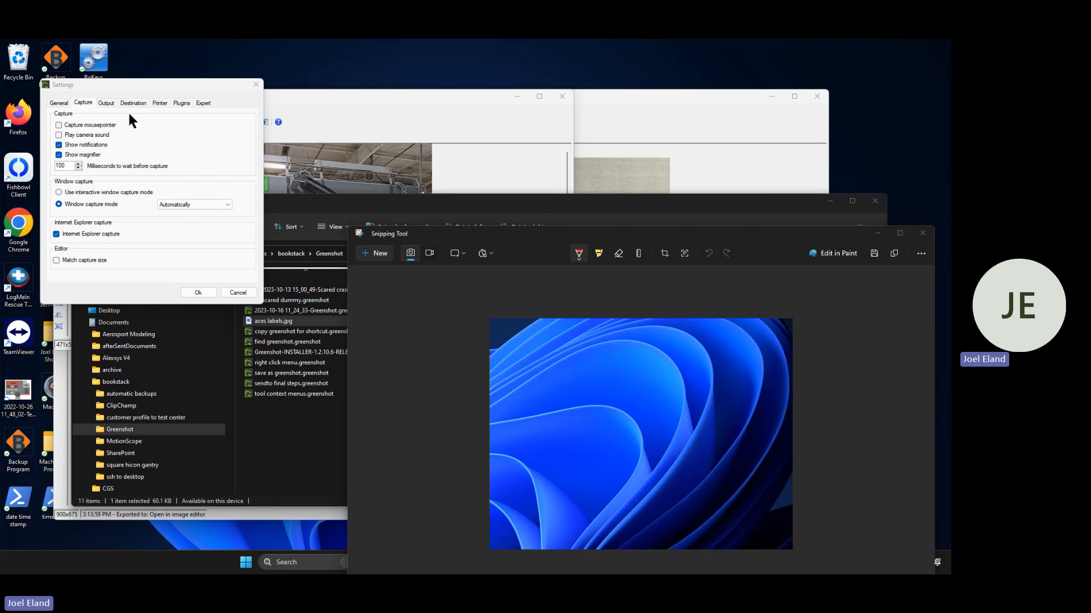
Bring the Snipping Tool window to the front and move it up so it clears the taskbar
left_click(232, 384)
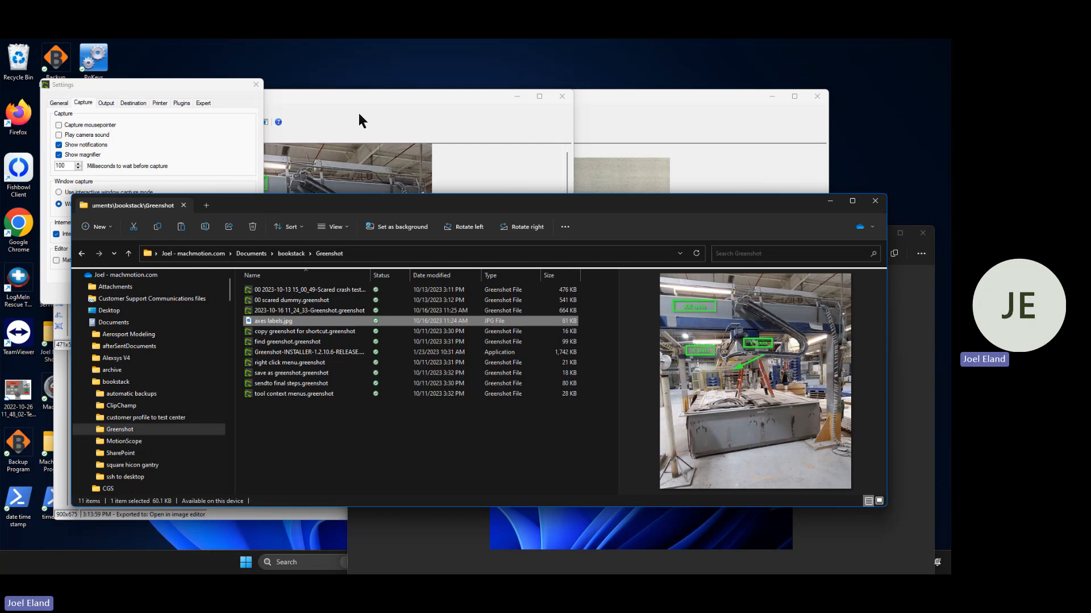
left_click(295, 561)
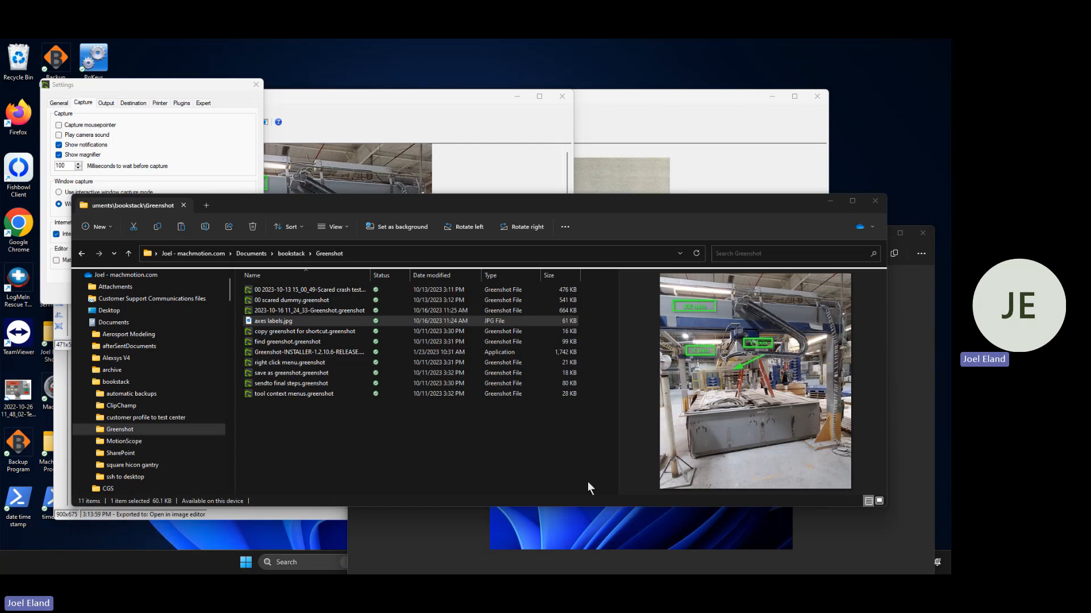
left_click(438, 535)
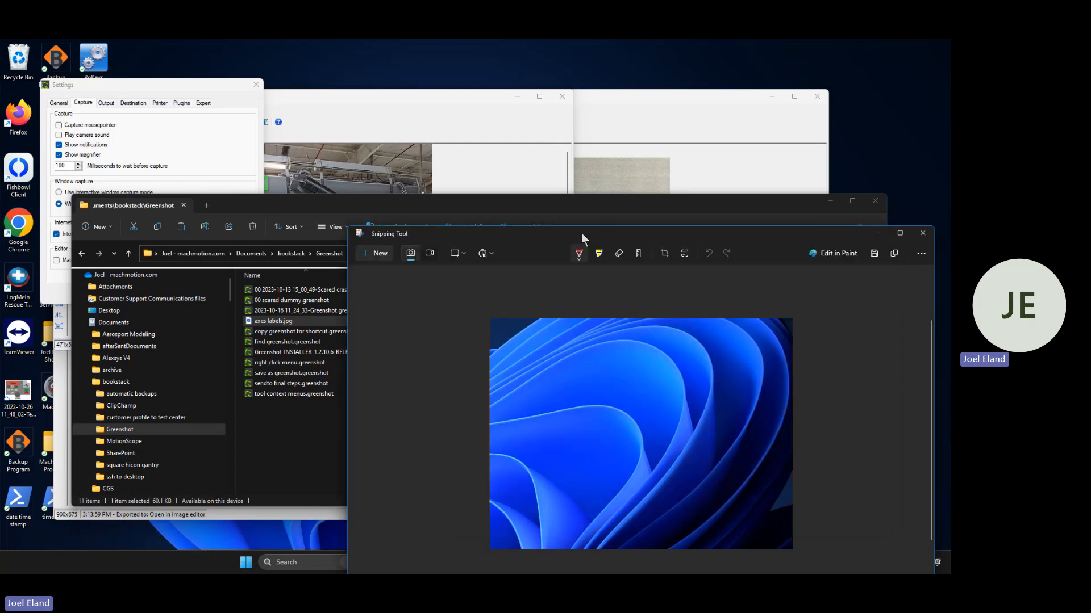
left_click_drag(581, 233, 578, 76)
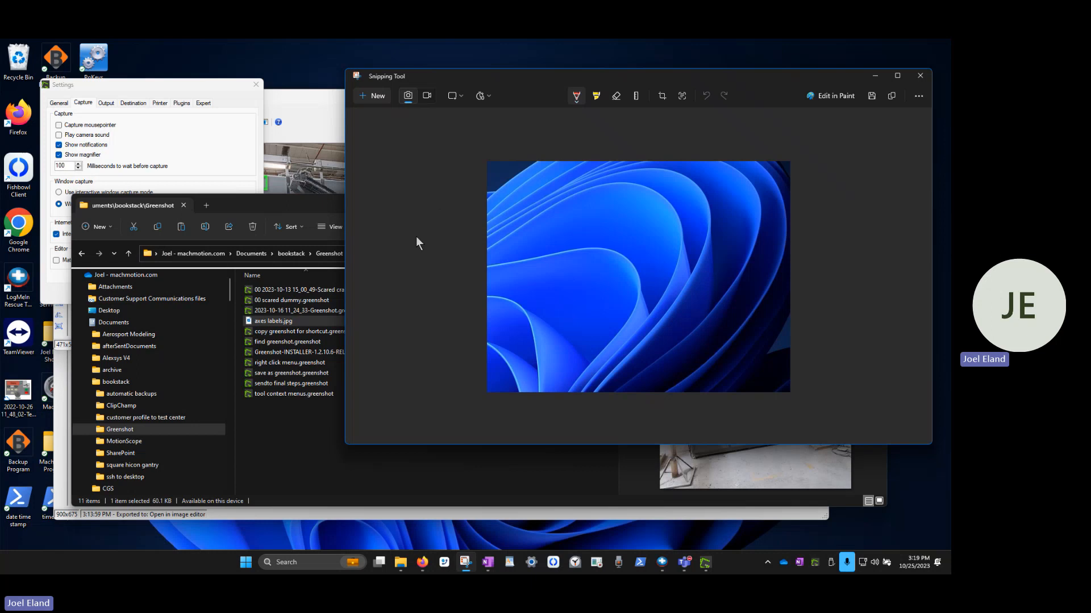
Return to the Greenshot settings and review the output, destination, printer, plugin and expert options, rechecking the capture and general settings
left_click(156, 87)
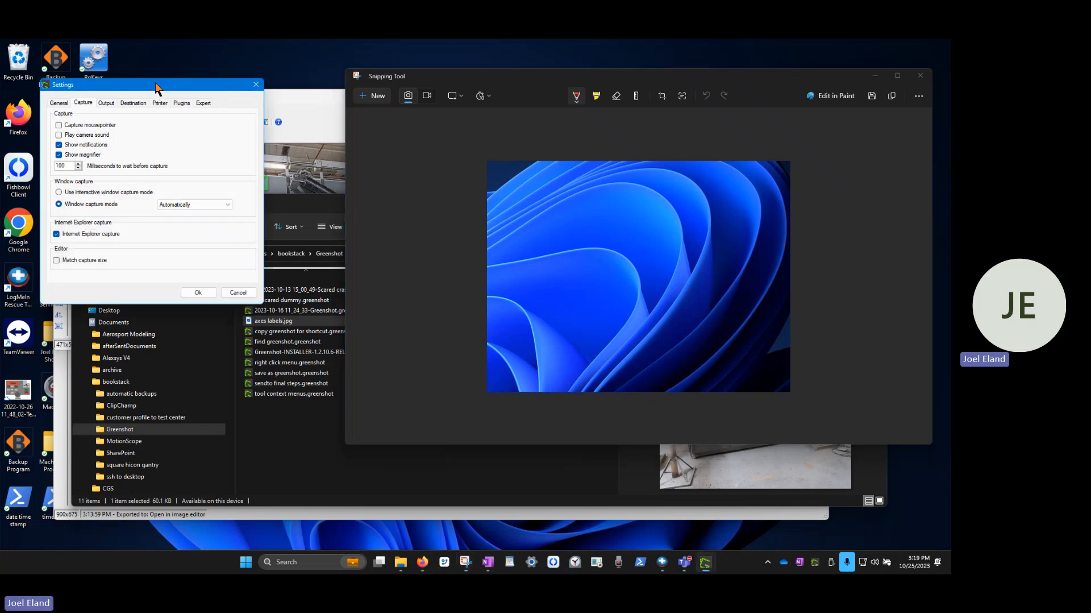
left_click(107, 103)
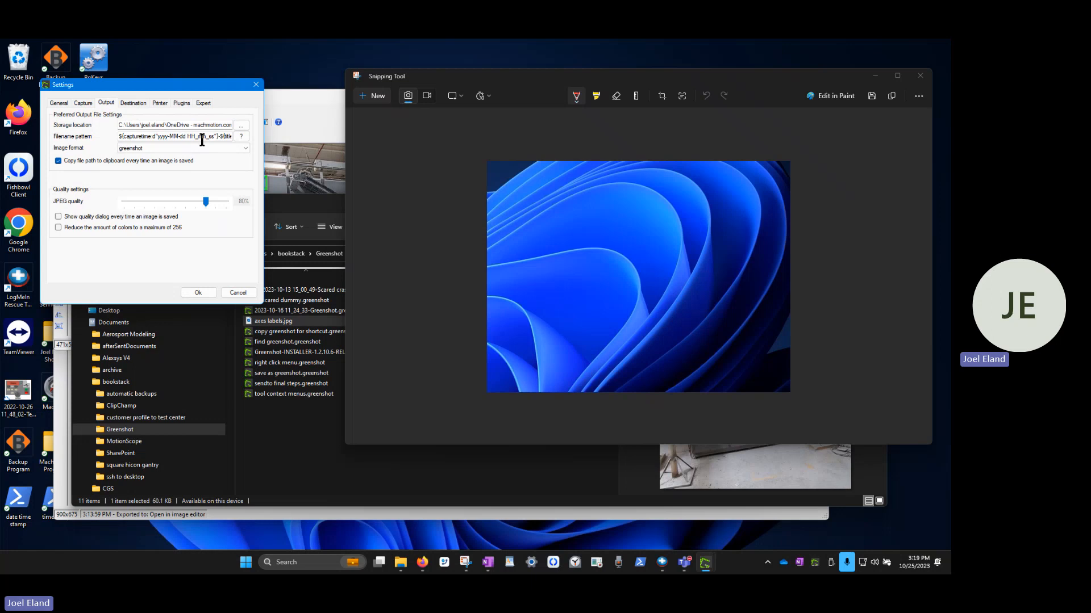
left_click(135, 102)
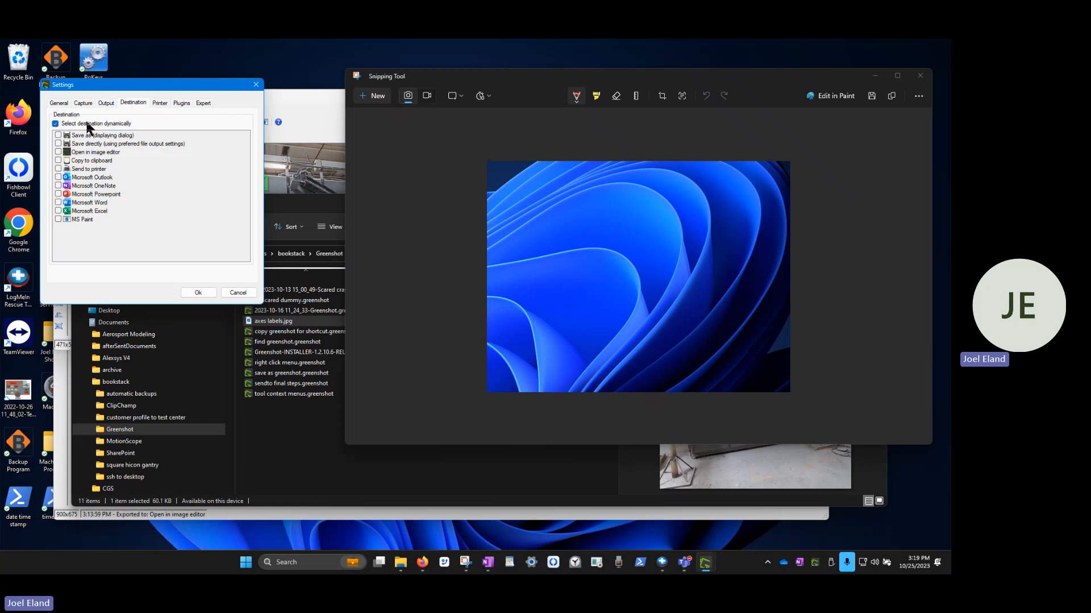
left_click(161, 103)
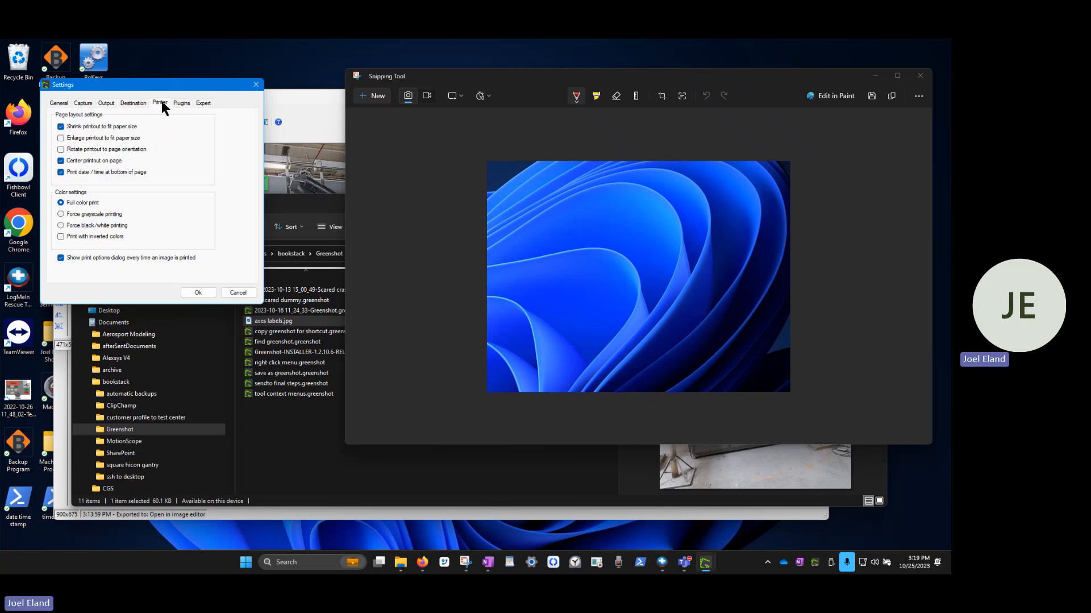
left_click(180, 102)
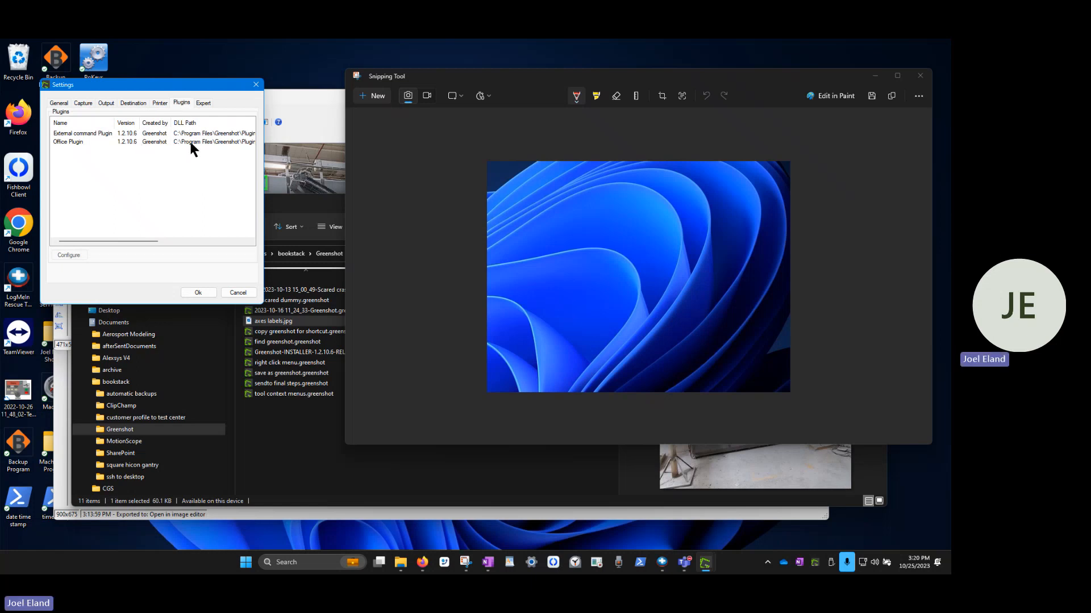
left_click(204, 101)
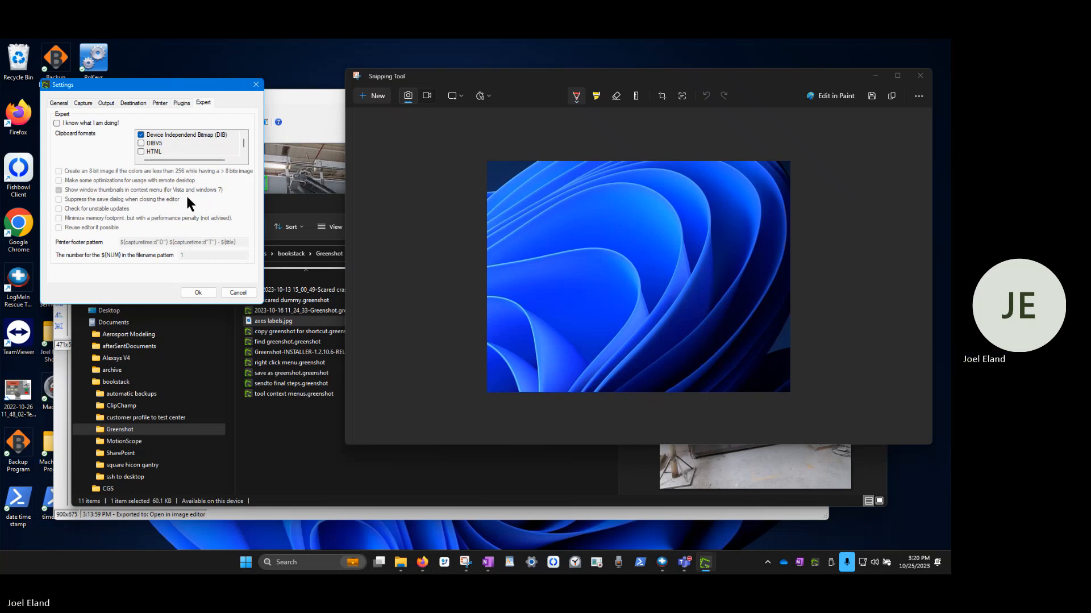
left_click(137, 104)
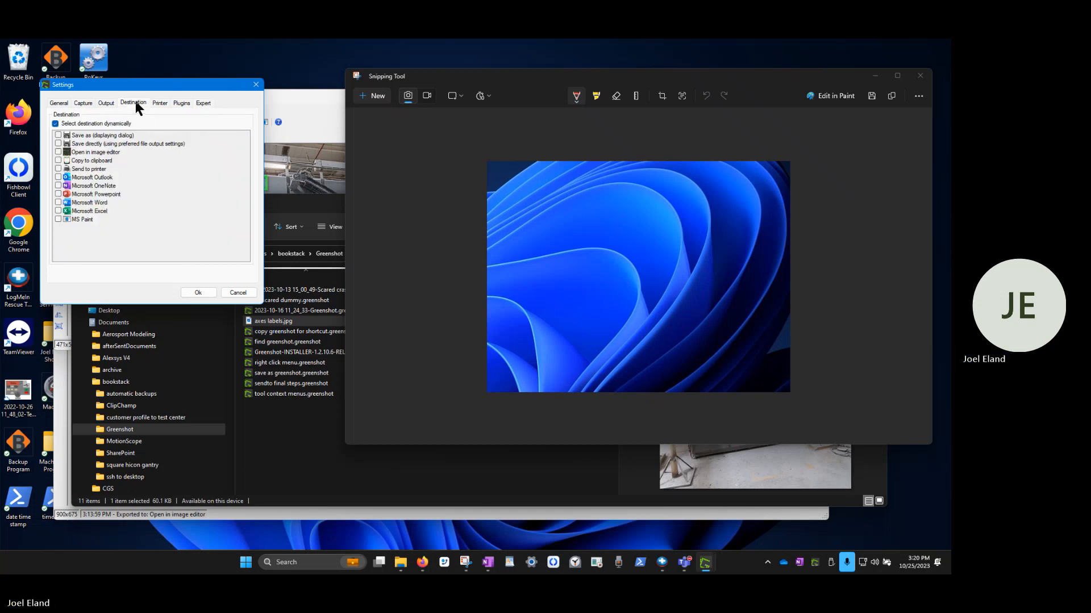
left_click(104, 104)
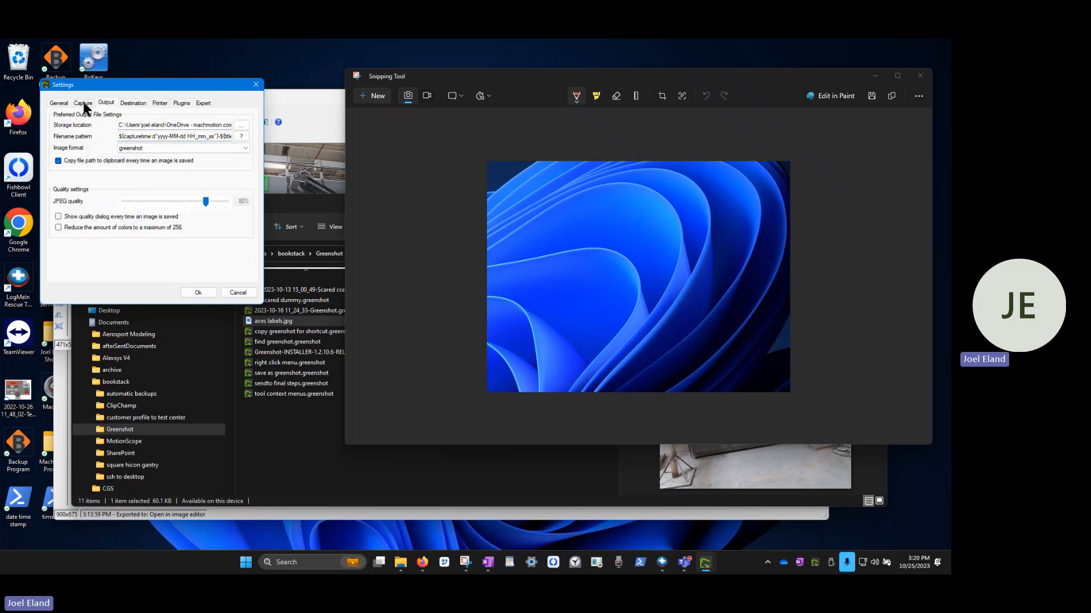
left_click(83, 103)
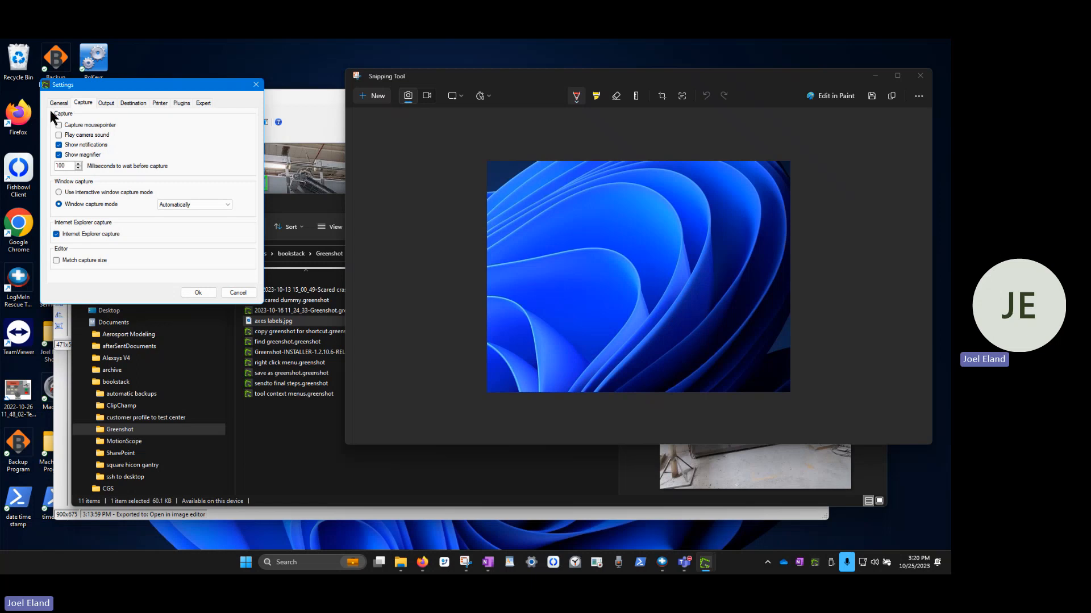
left_click(59, 104)
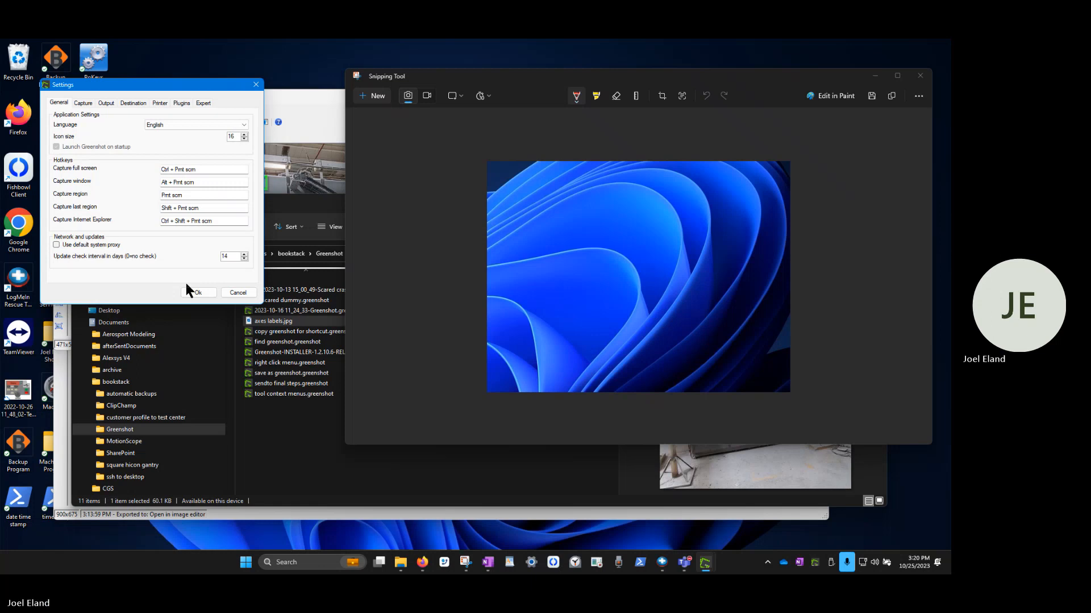
Close the Greenshot settings without saving and bring the axes labels.jpg editor window to the front
left_click(237, 293)
left_click(134, 241)
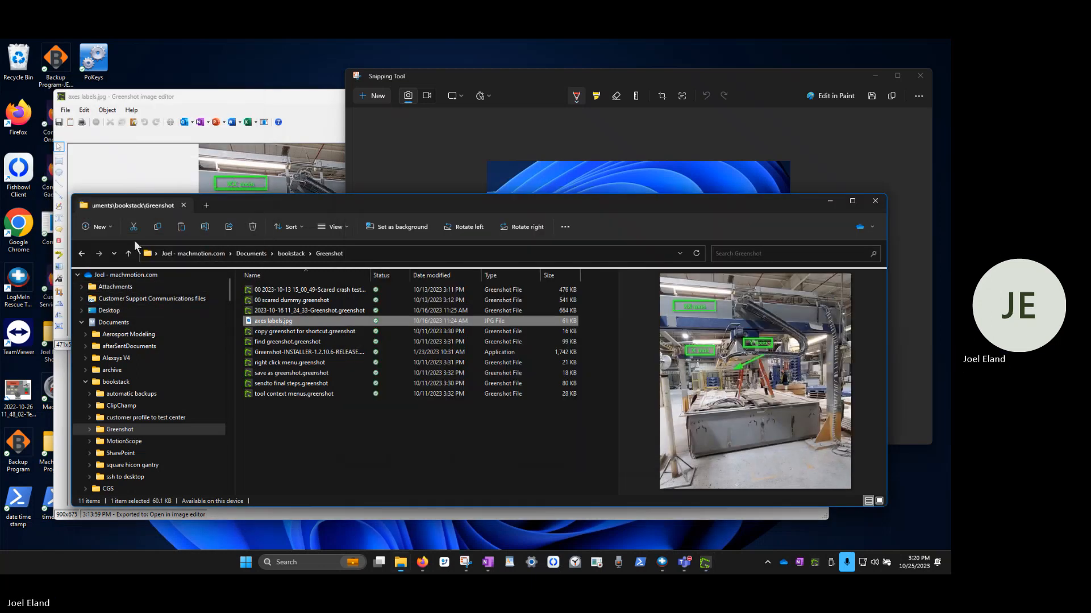
left_click(139, 155)
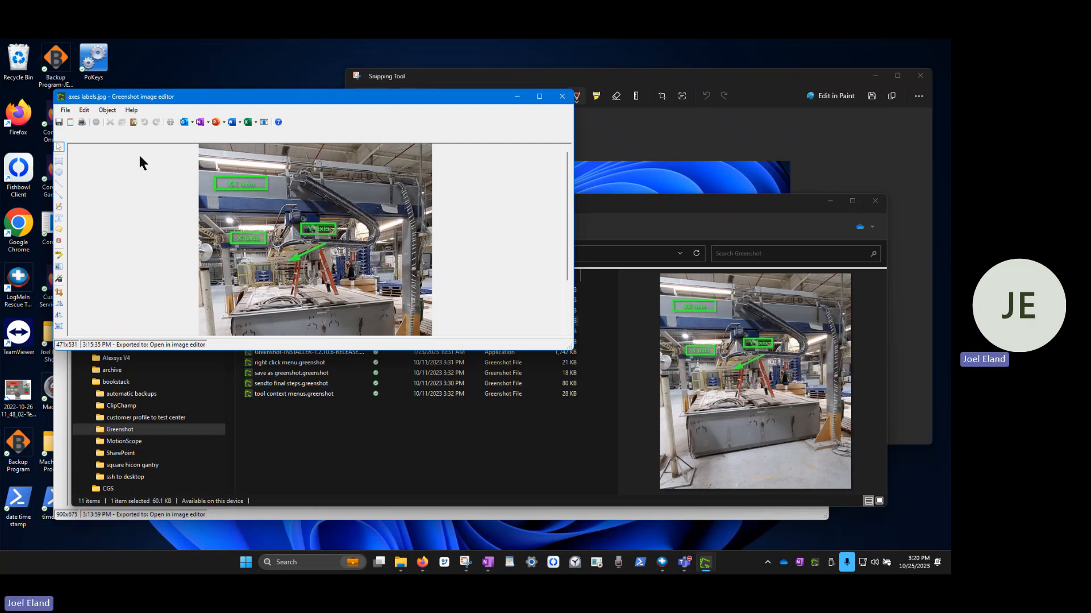
Open the print dialog for the axes labels.jpg image, minimize the File Explorer window, and cancel printing
left_click(65, 110)
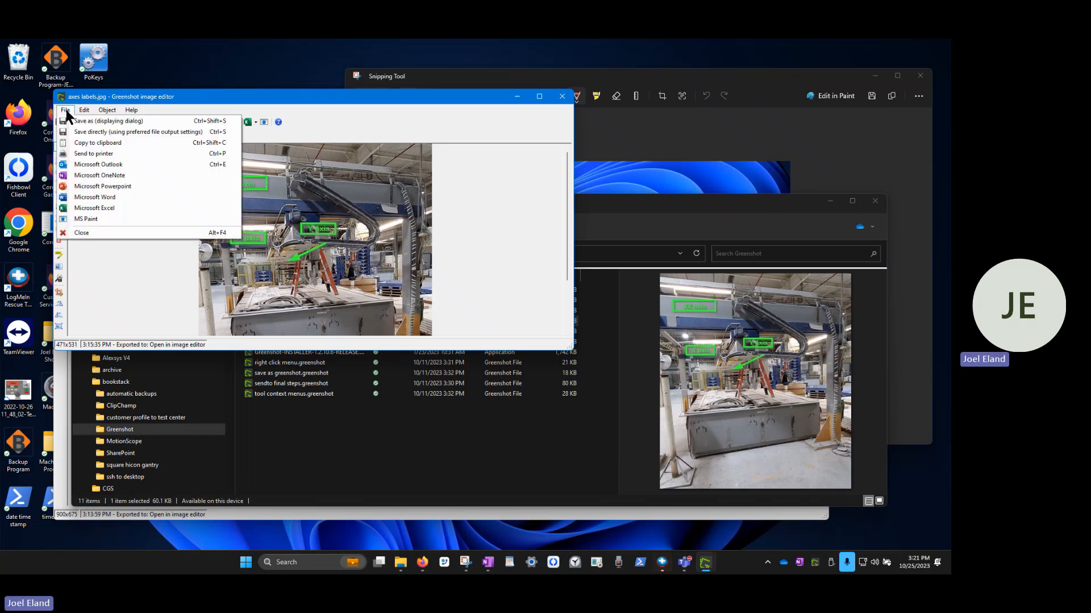
left_click(94, 155)
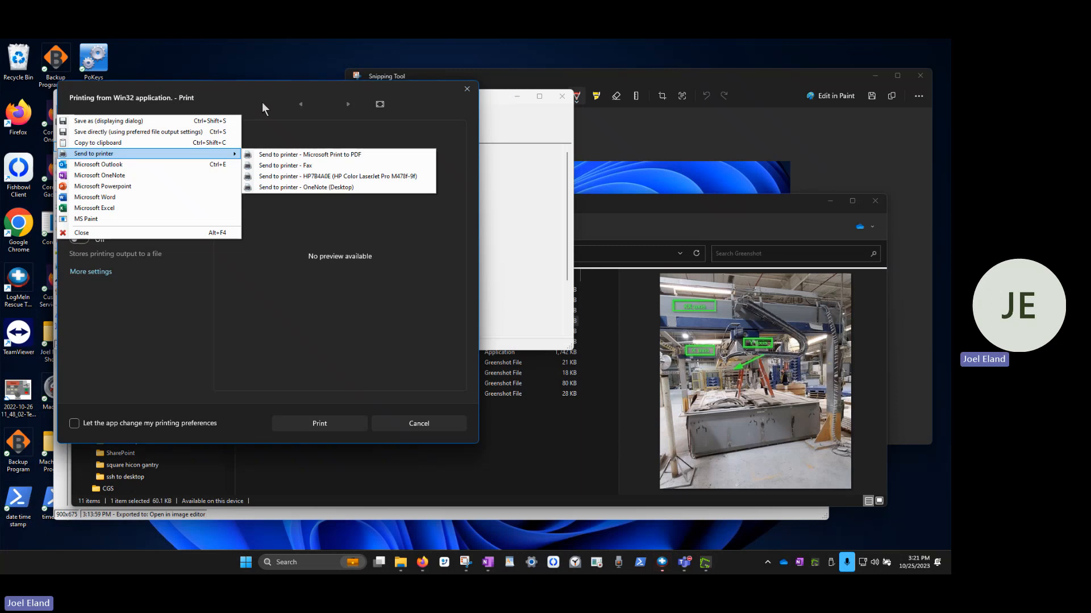
left_click(344, 454)
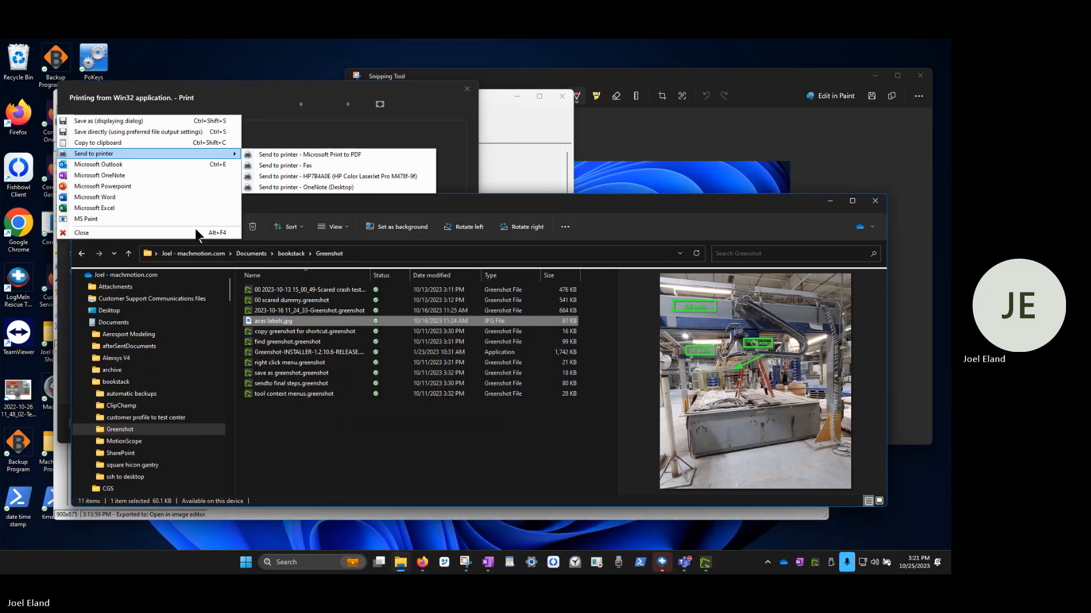
left_click(261, 88)
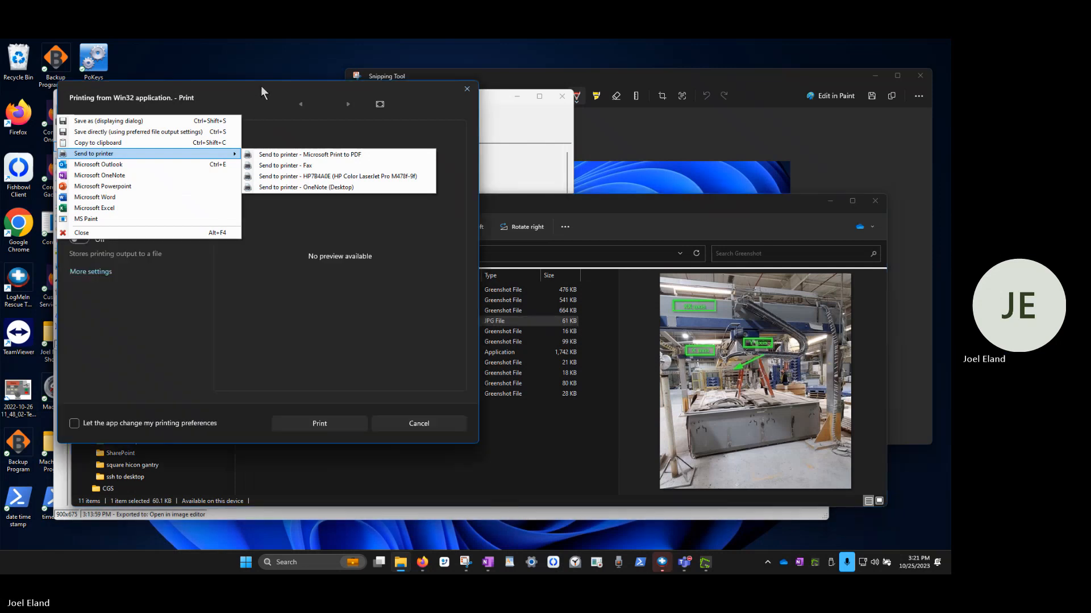
left_click(826, 209)
left_click(830, 201)
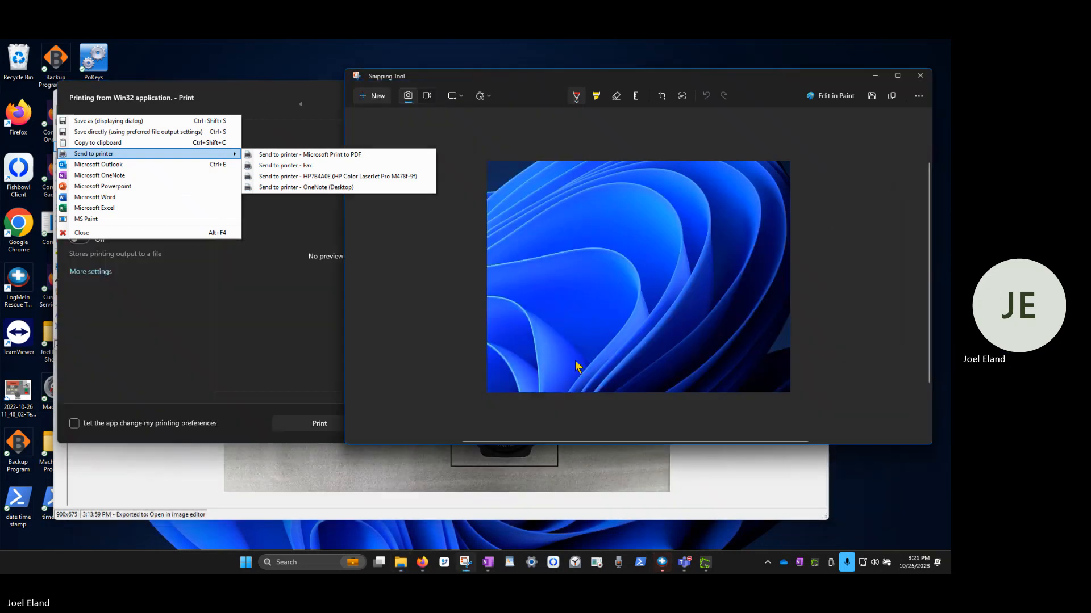
left_click(235, 388)
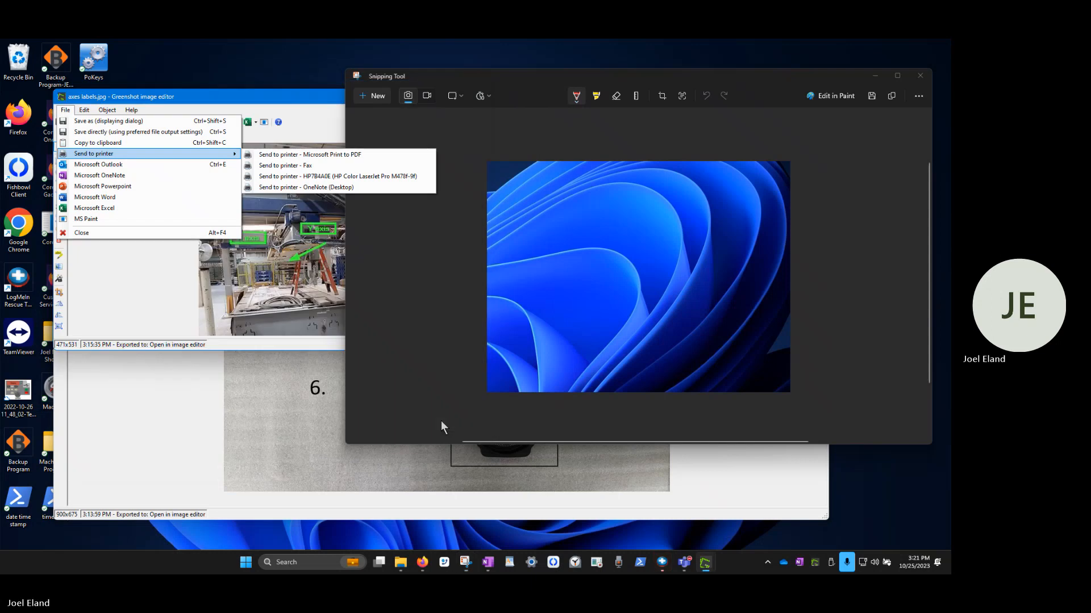
left_click(437, 424)
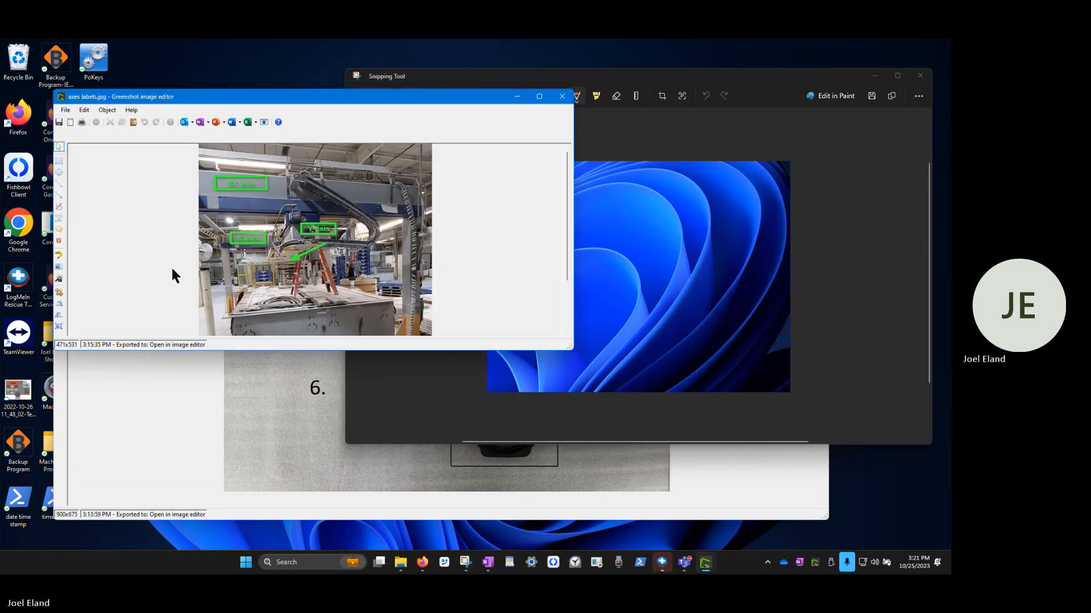
Close Snipping Tool and bring the Greenshot editor window with the numbered parts photo to the front
left_click(921, 76)
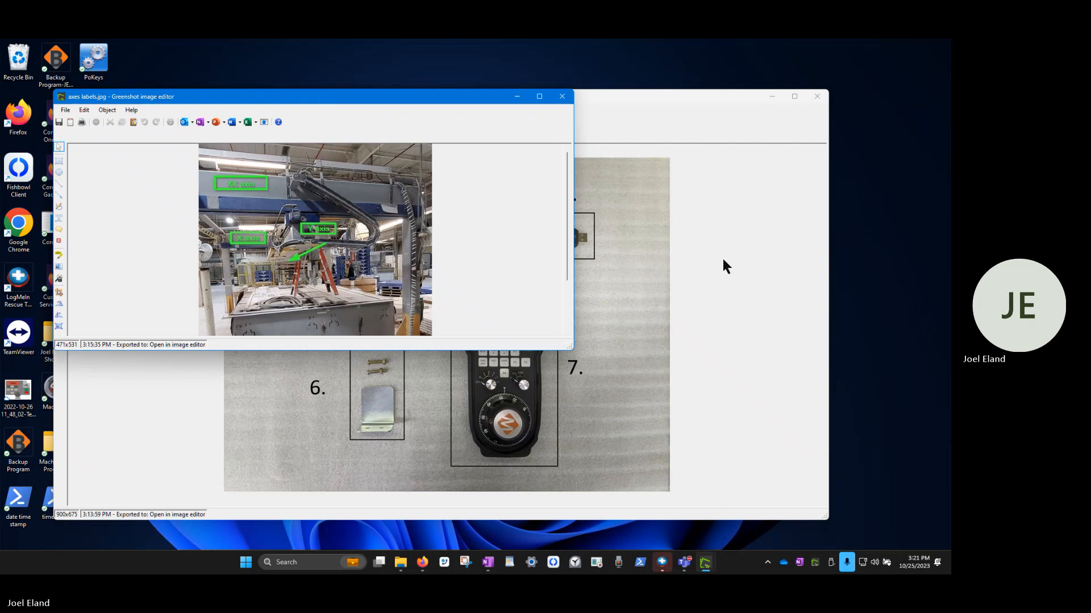
left_click(753, 253)
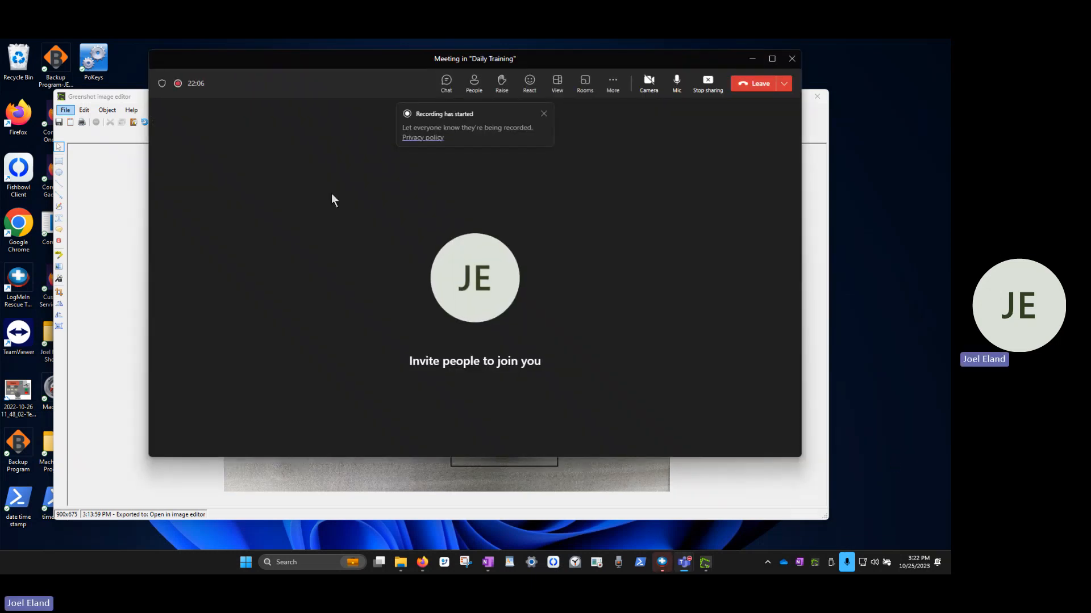
Switch to the "Daily Training" meeting in Microsoft Teams and stop its recording
left_click(613, 84)
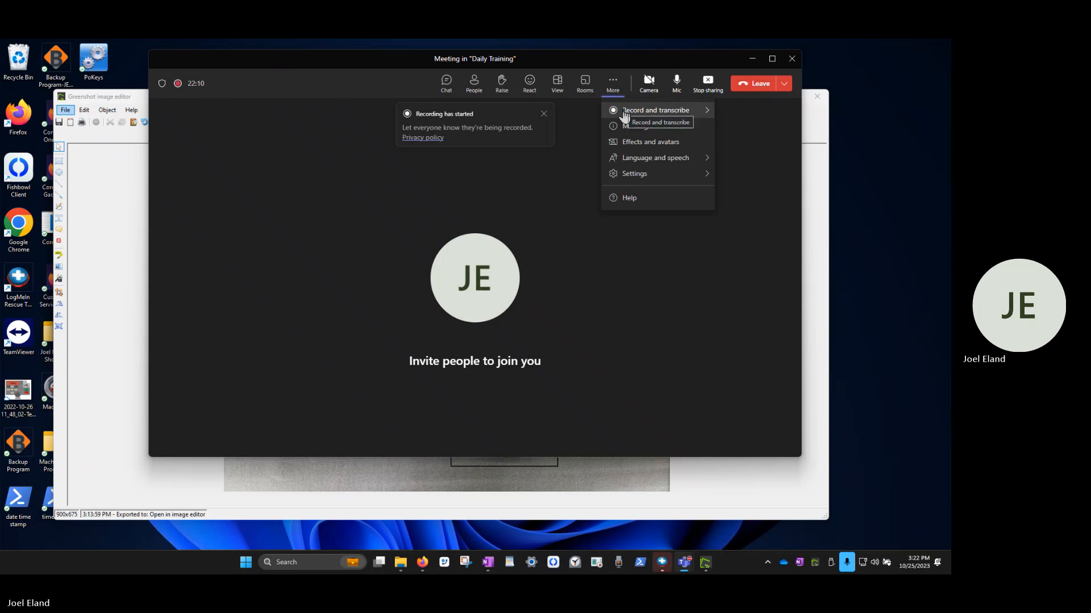
mouse_move(625, 116)
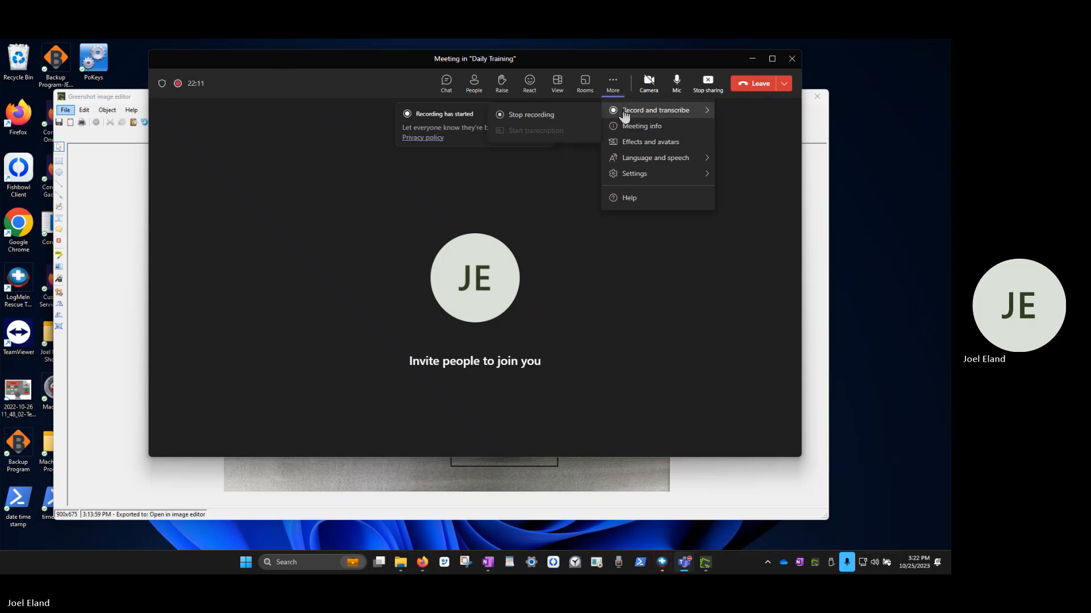
left_click(529, 116)
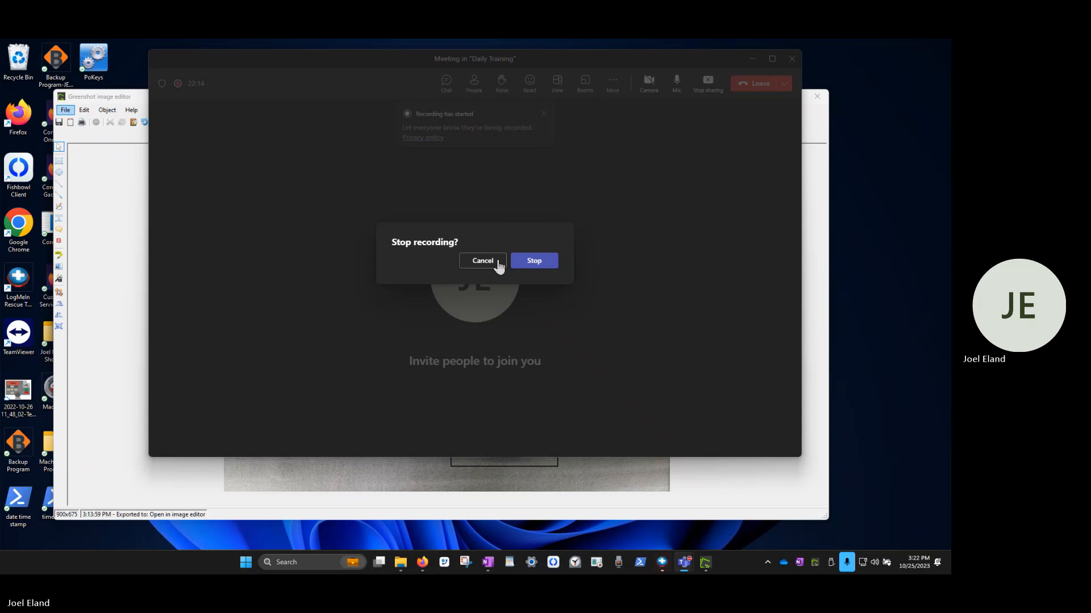